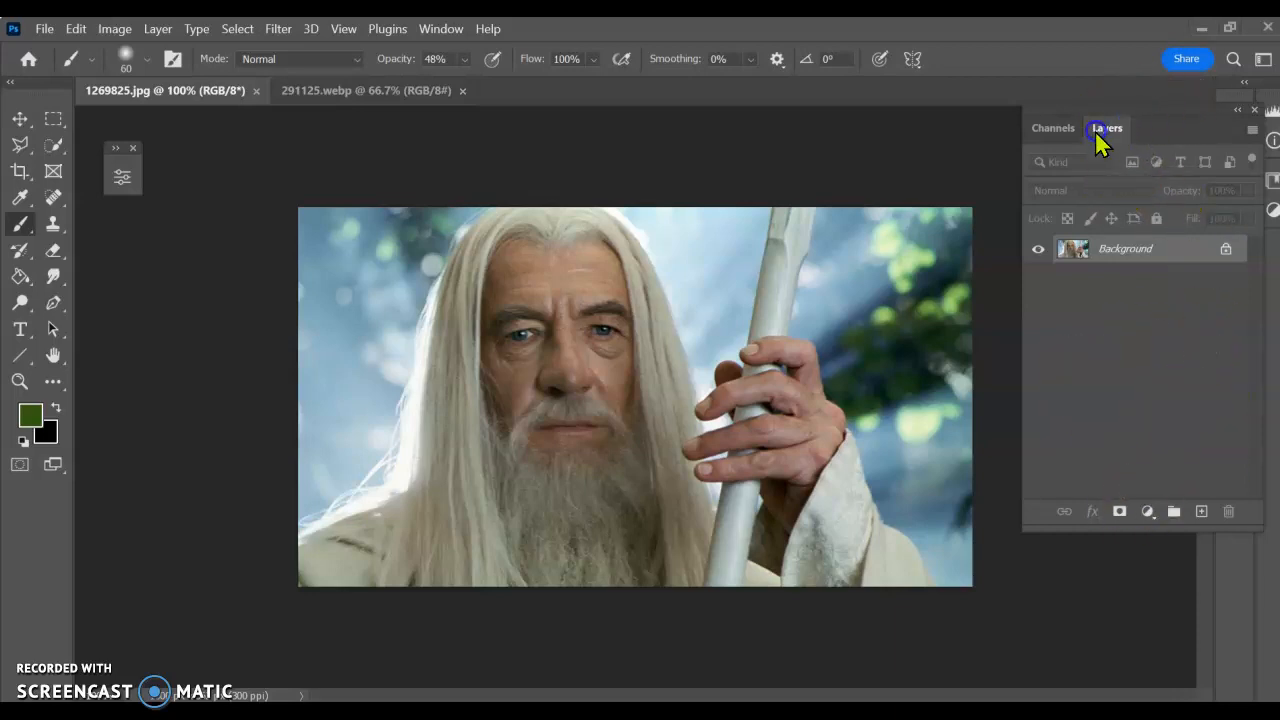
Place the Layers panel over the canvas edge and unlock the Background layer for editing.
{"action": "left_click_drag", "start_coordinate": [1134, 112], "coordinate": [1017, 177]}
{"action": "key", "text": "F7"}
{"action": "key", "text": "F7"}
{"action": "left_click_drag", "start_coordinate": [1057, 177], "coordinate": [1090, 171]}
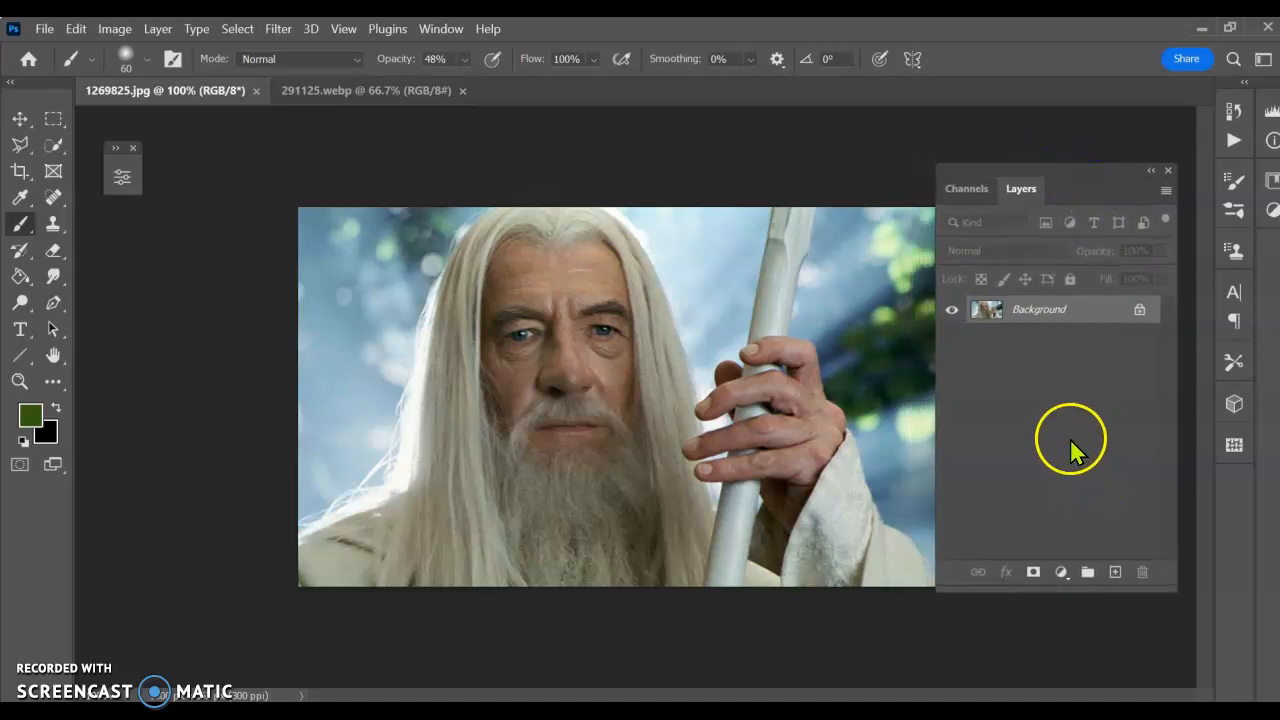
{"action": "left_click", "coordinate": [1140, 318]}
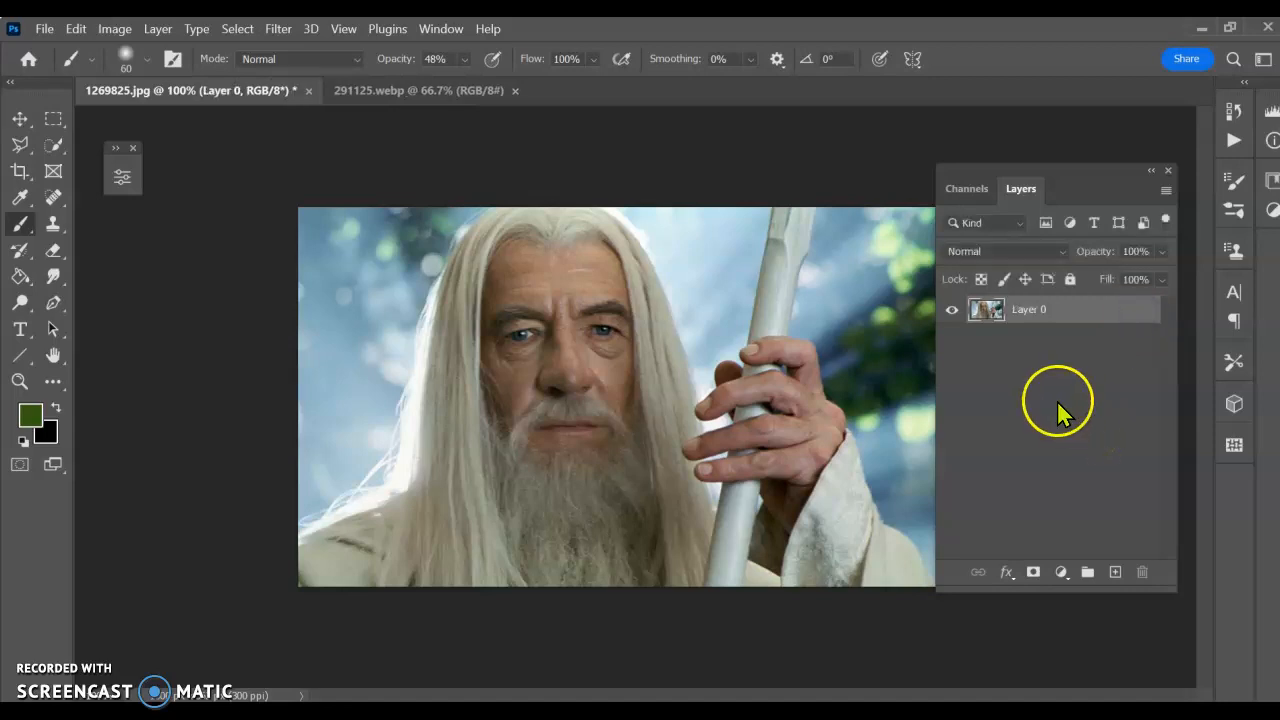
Create a new empty layer with default settings and place it beneath the photo layer.
{"action": "left_click", "coordinate": [158, 28]}
{"action": "mouse_move", "coordinate": [201, 55]}
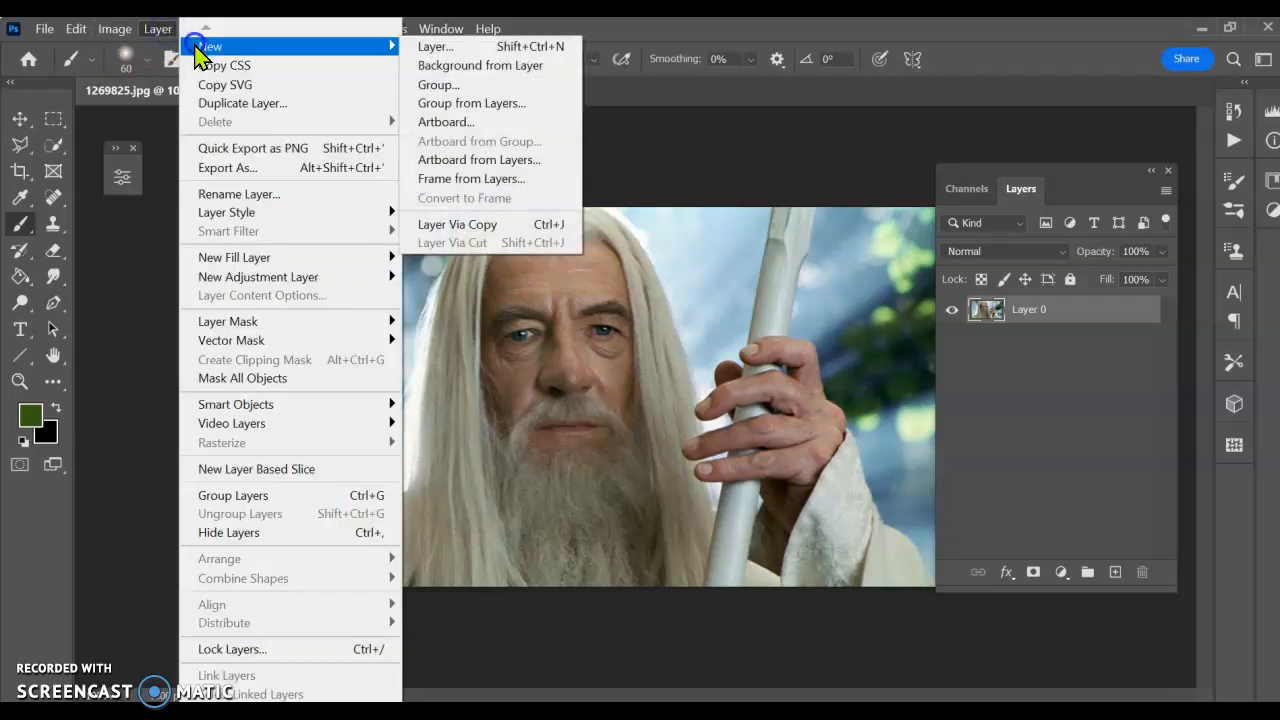
{"action": "left_click", "coordinate": [416, 46]}
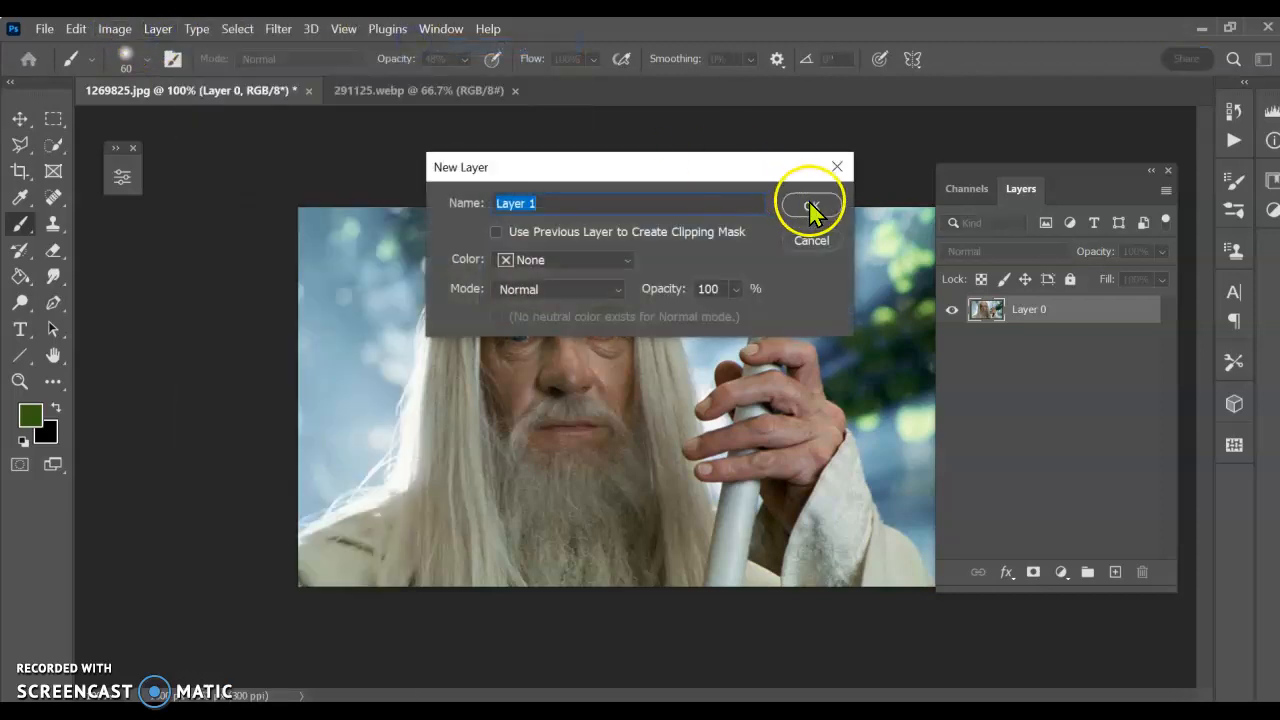
{"action": "left_click", "coordinate": [810, 207]}
{"action": "mouse_move", "coordinate": [1086, 337]}
{"action": "left_mouse_down"}
{"action": "mouse_move", "coordinate": [1063, 323]}
{"action": "mouse_move", "coordinate": [1071, 357]}
{"action": "left_mouse_up"}
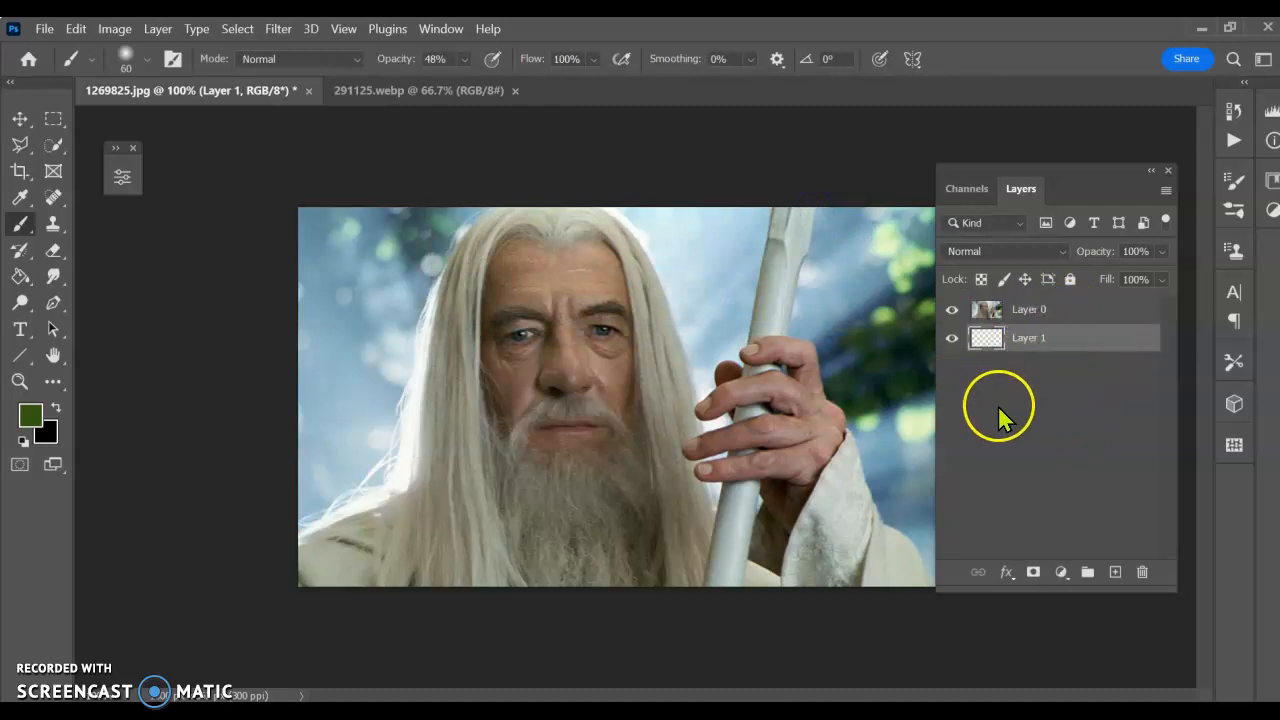
Fill the new bottom layer with black using the Paint Bucket, and move the Layers panel clear of the image.
{"action": "left_click", "coordinate": [57, 408]}
{"action": "left_click", "coordinate": [191, 357]}
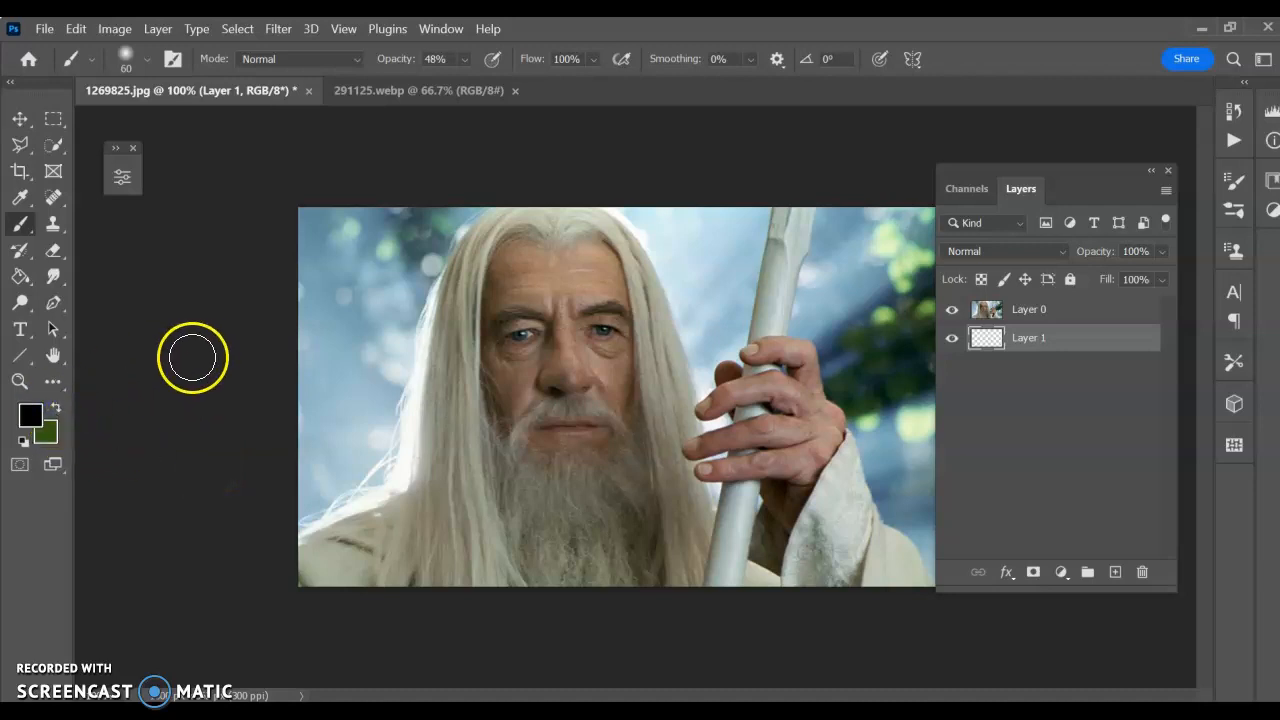
{"action": "key", "text": "g"}
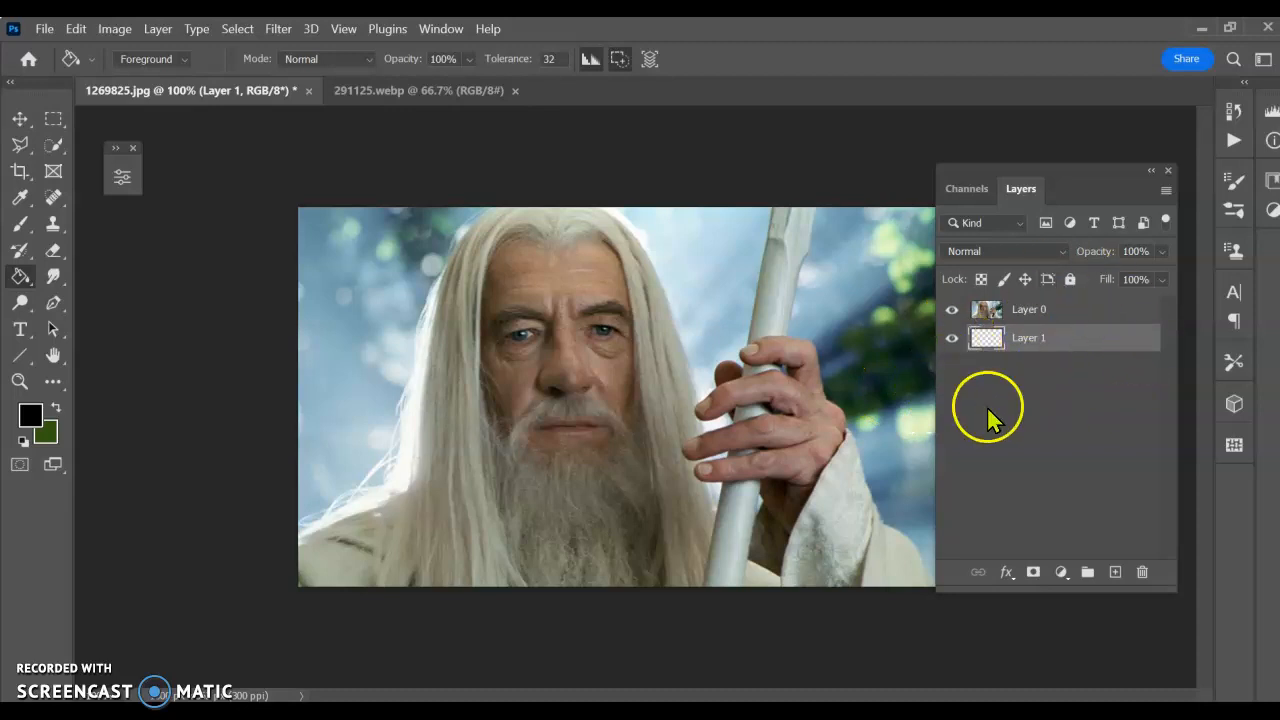
{"action": "left_click", "coordinate": [867, 370]}
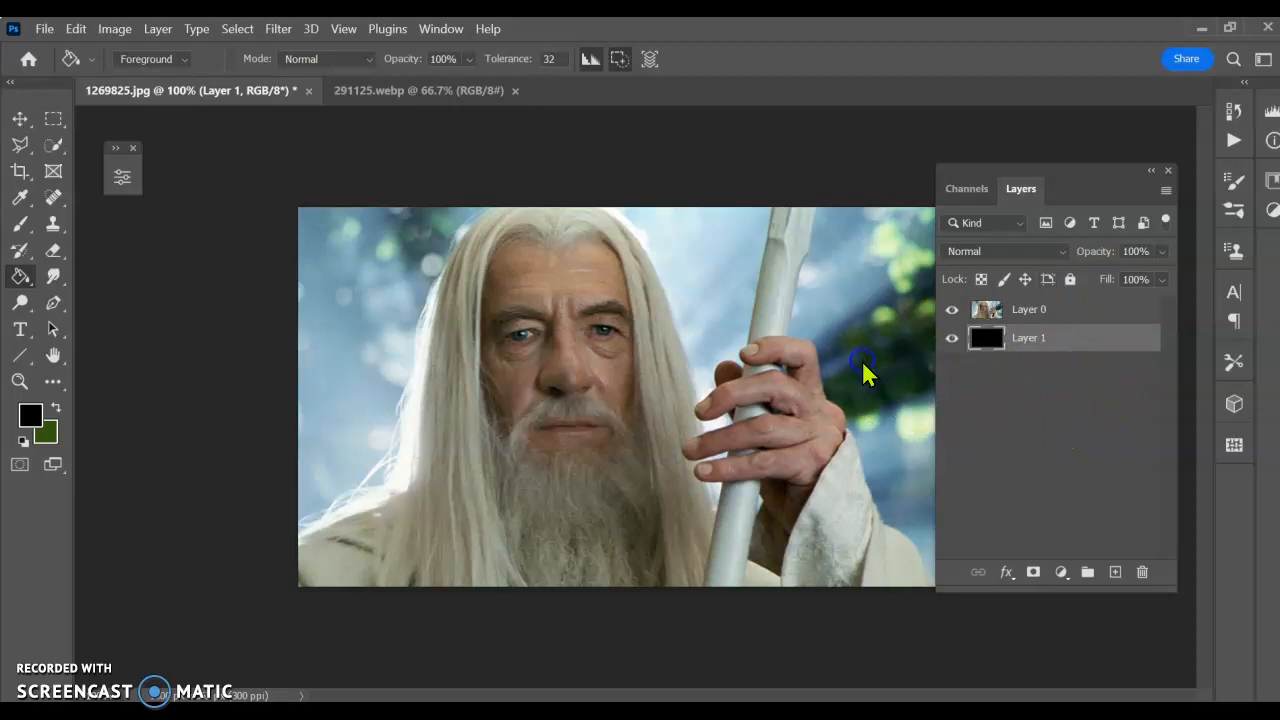
{"action": "left_click_drag", "start_coordinate": [1080, 165], "coordinate": [1138, 131]}
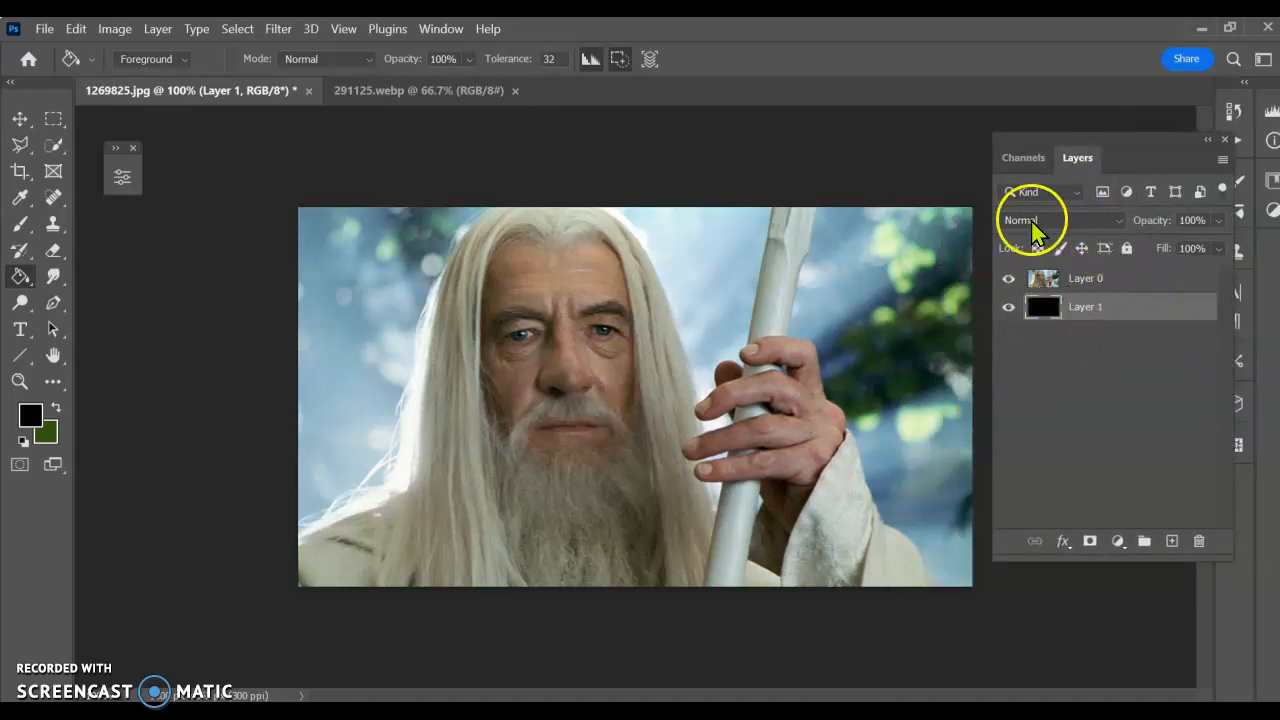
Rename the photo layer as Gandalf.
{"action": "left_click", "coordinate": [1100, 279]}
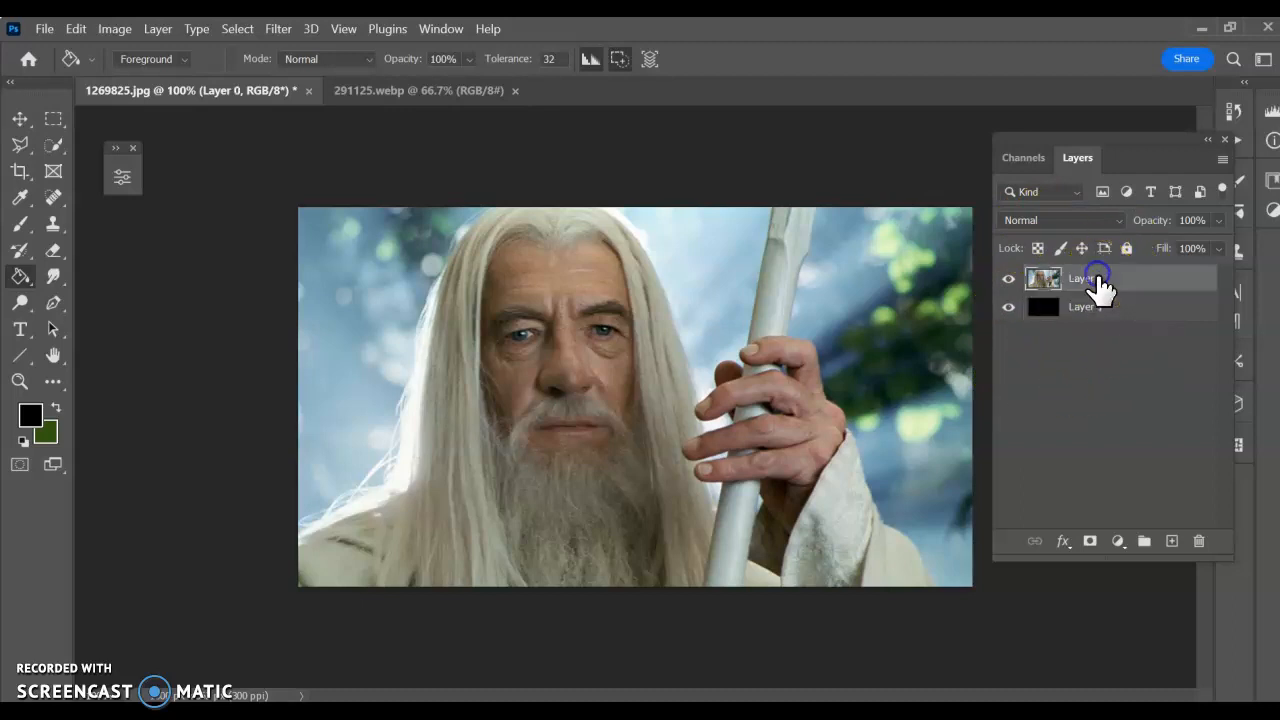
{"action": "double_click", "coordinate": [1103, 280]}
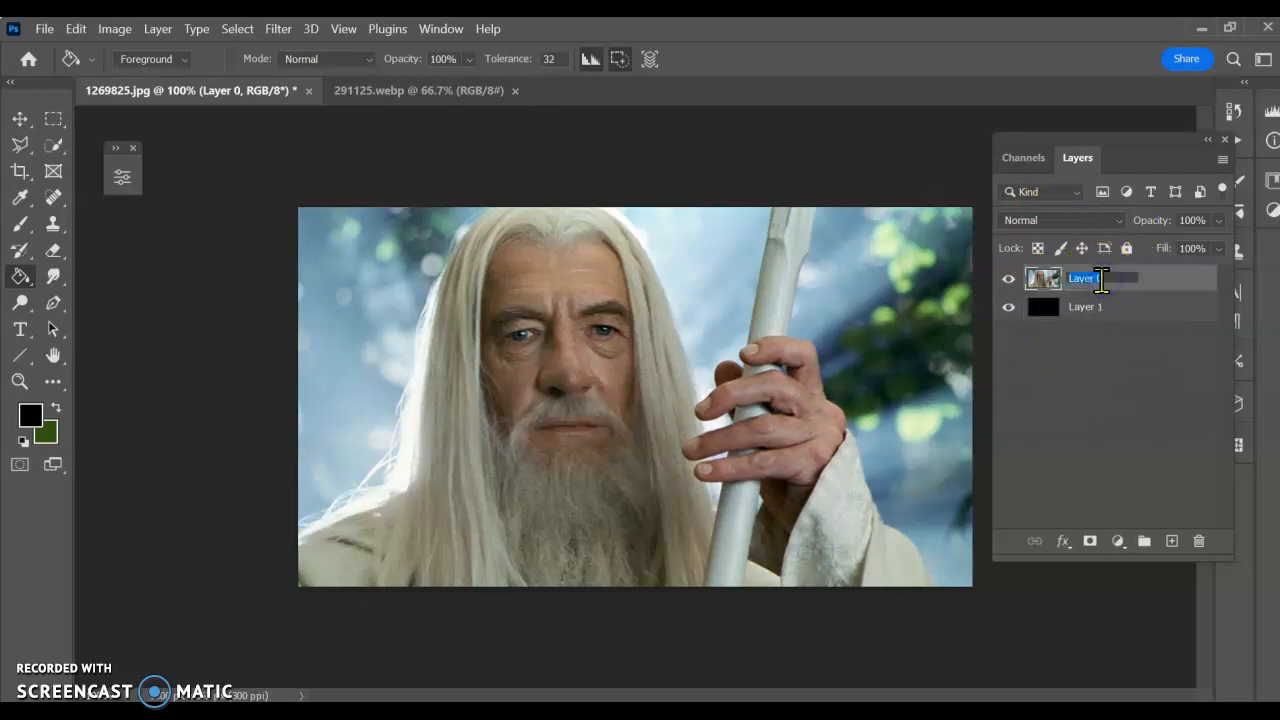
{"action": "type", "text": "Gandalf"}
{"action": "left_click", "coordinate": [1108, 371]}
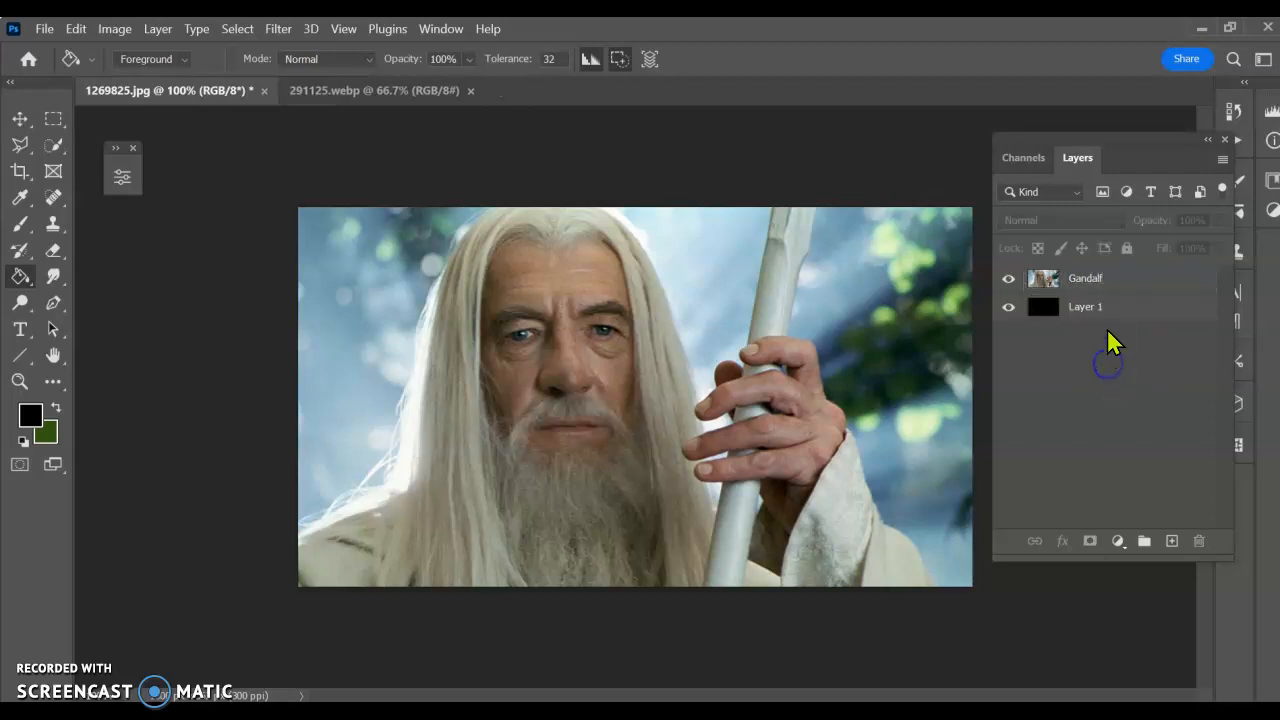
Rename the black-filled layer as Black Background and make the Gandalf layer active again.
{"action": "left_click", "coordinate": [1103, 310]}
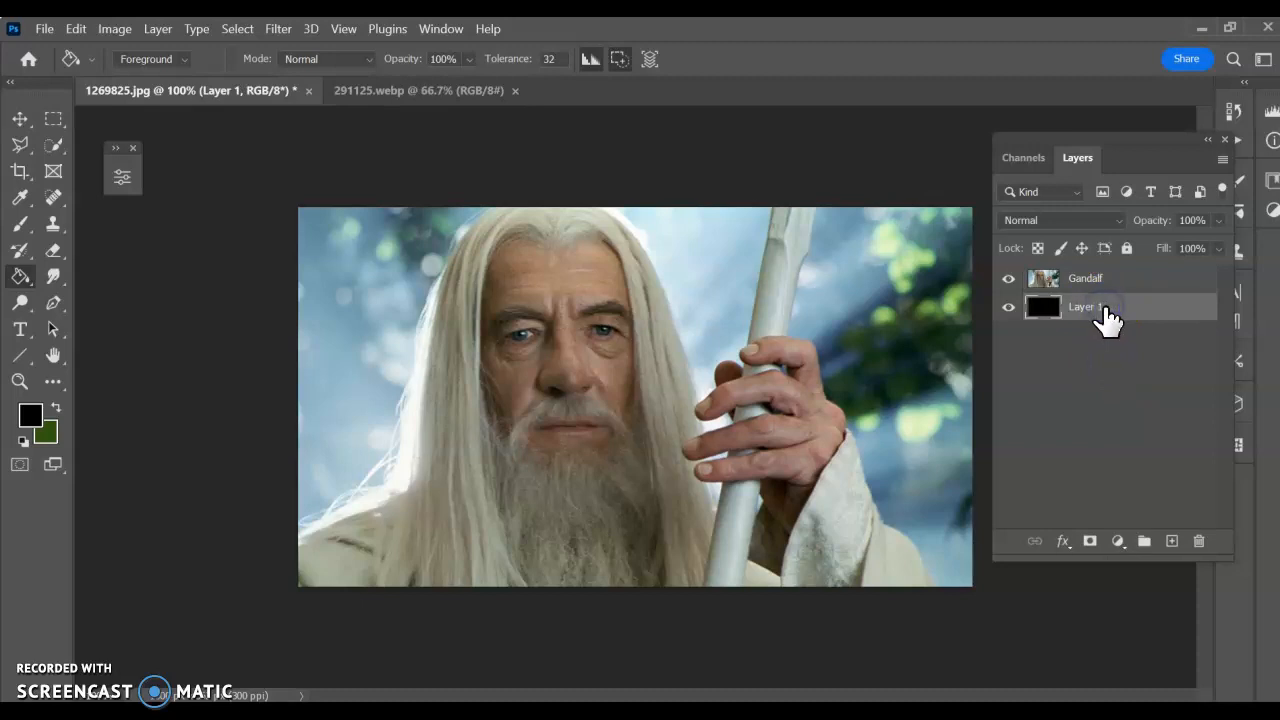
{"action": "double_click", "coordinate": [1104, 308]}
{"action": "type", "text": "Black Background"}
{"action": "left_click", "coordinate": [1066, 580]}
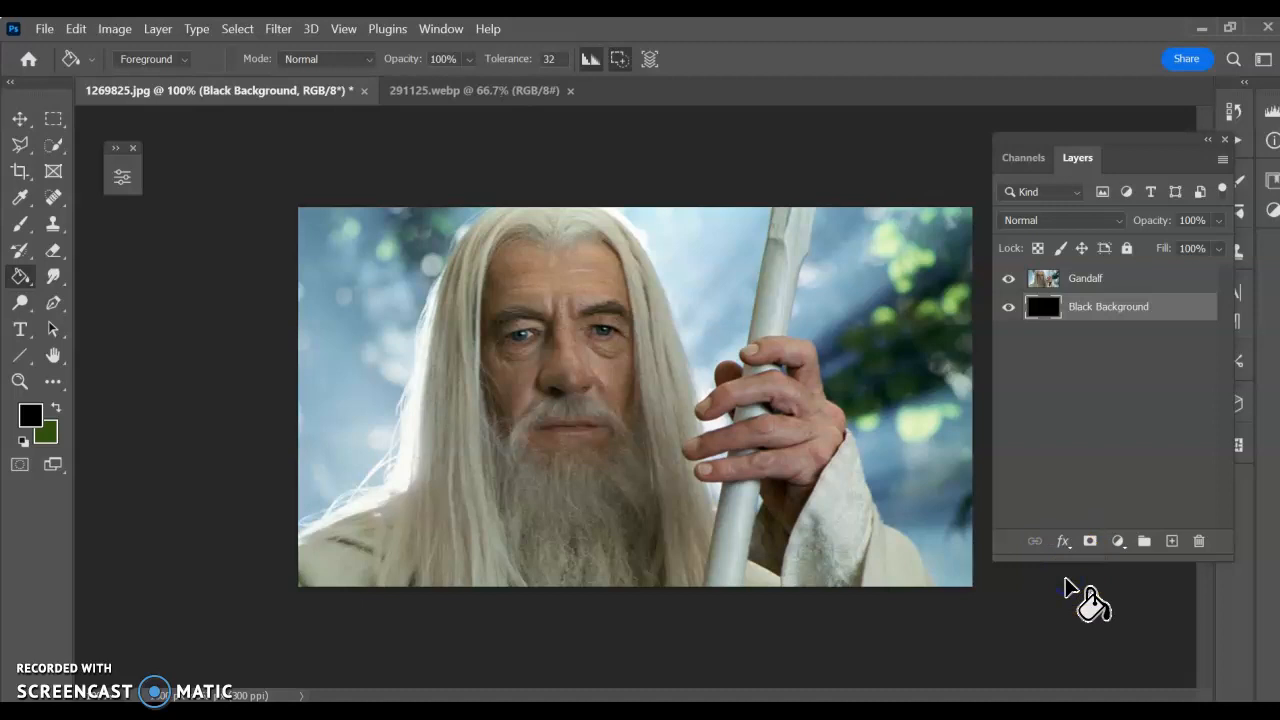
{"action": "left_click", "coordinate": [1125, 280]}
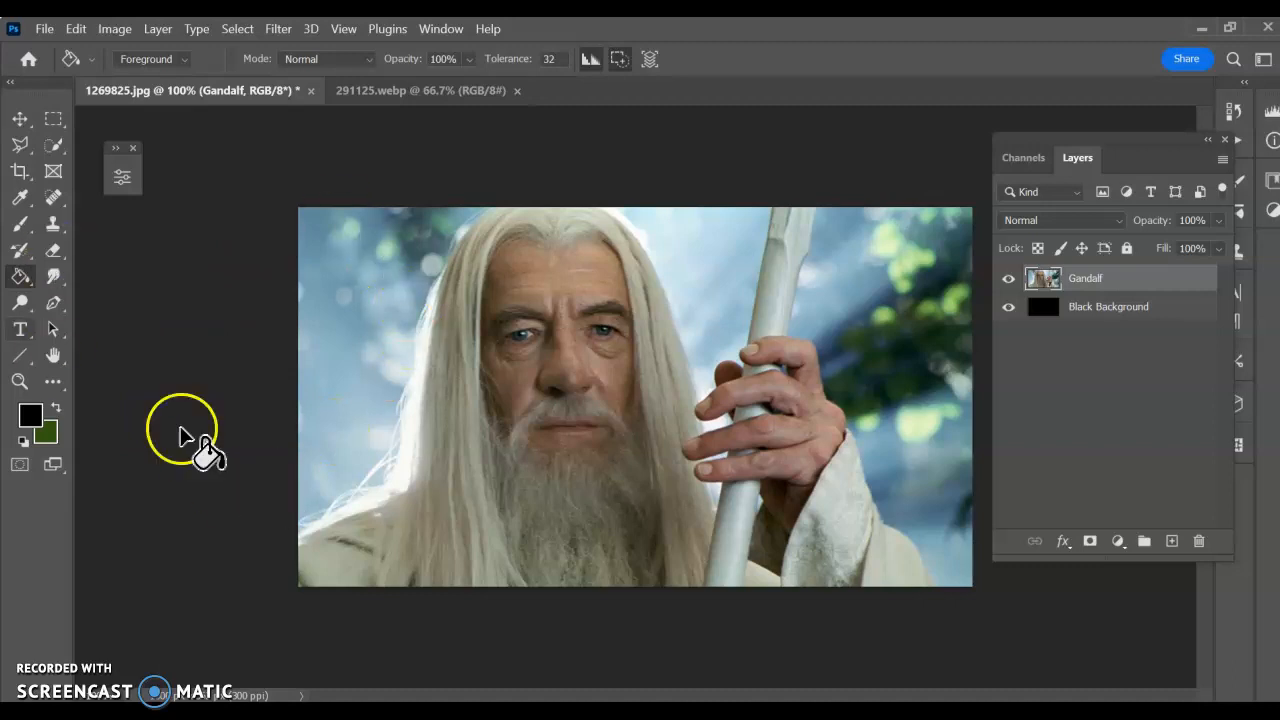
Try selecting the blue background with Color Range at a fuzziness of 66, and clear that selection.
{"action": "left_click", "coordinate": [237, 30]}
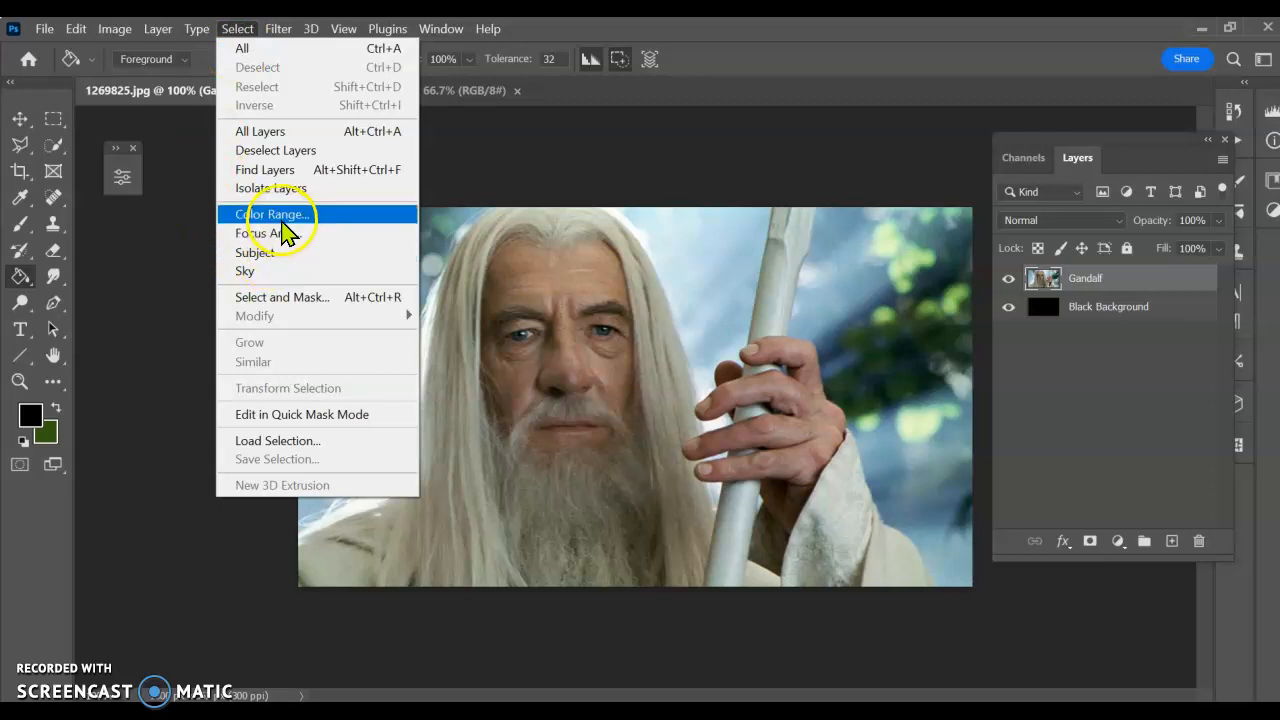
{"action": "left_click", "coordinate": [284, 226]}
{"action": "left_click", "coordinate": [338, 310]}
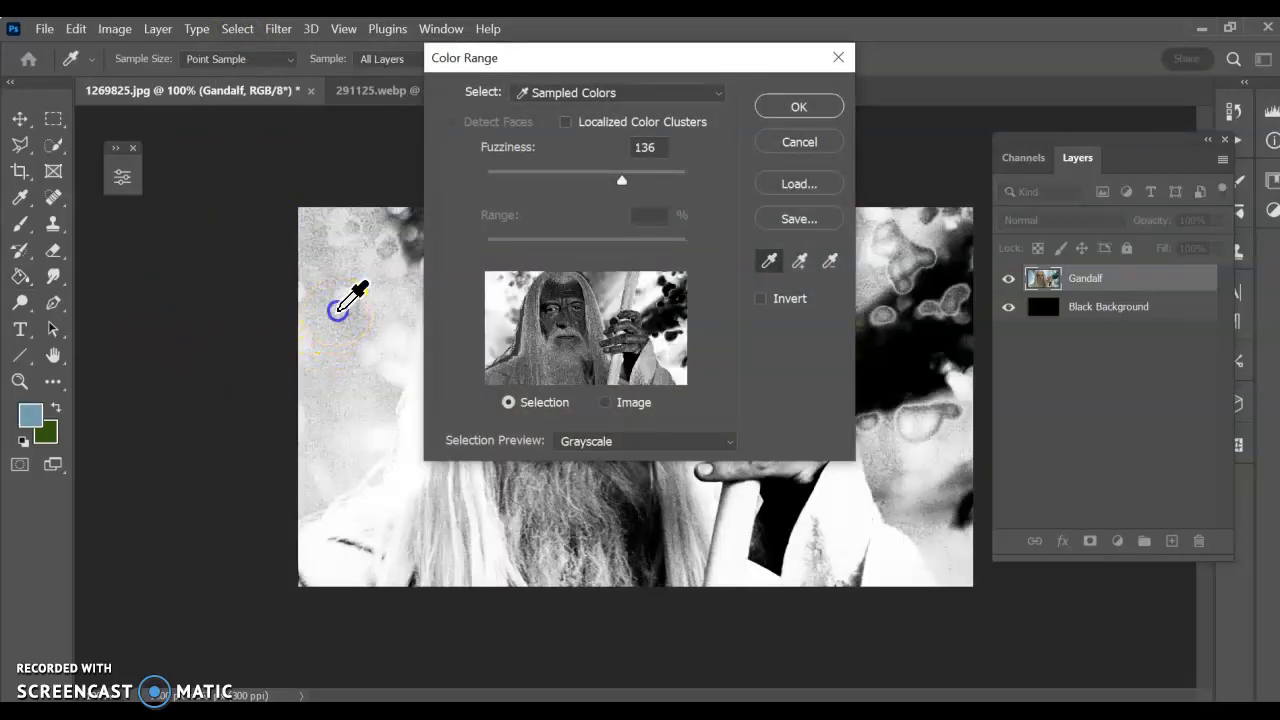
{"action": "left_click_drag", "start_coordinate": [620, 182], "coordinate": [555, 183]}
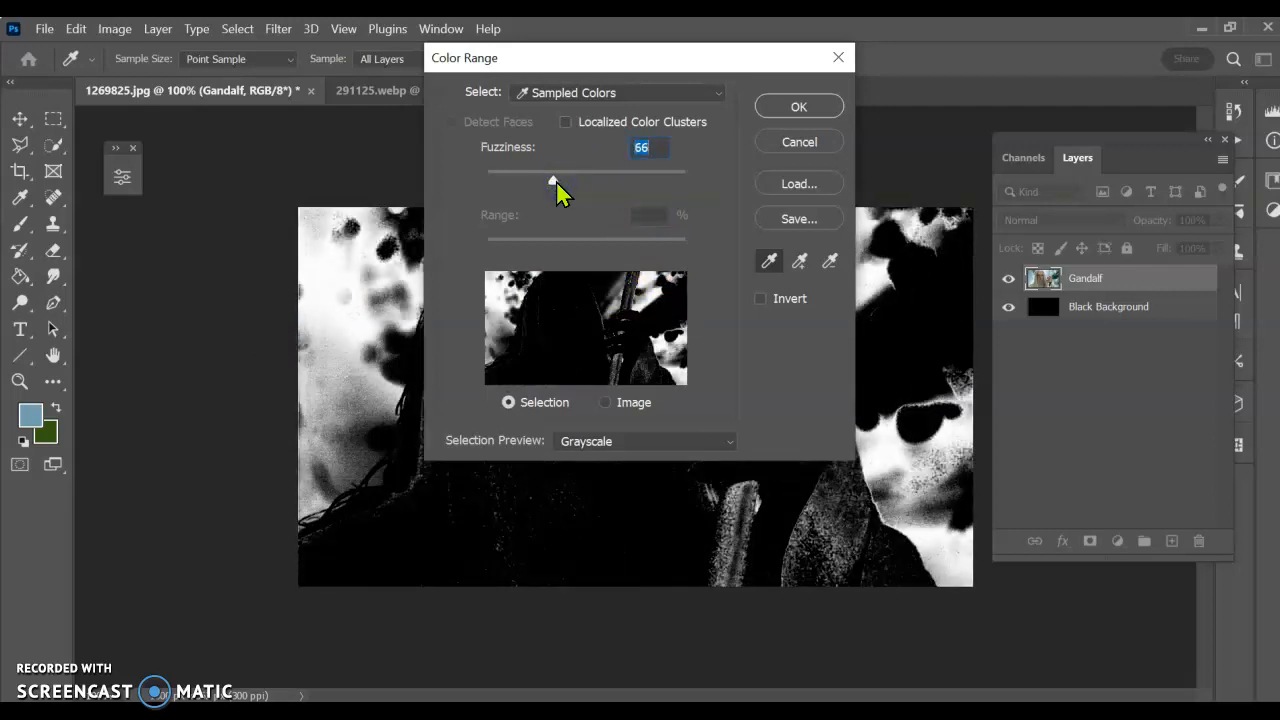
{"action": "left_click", "coordinate": [798, 107]}
{"action": "key", "text": "g"}
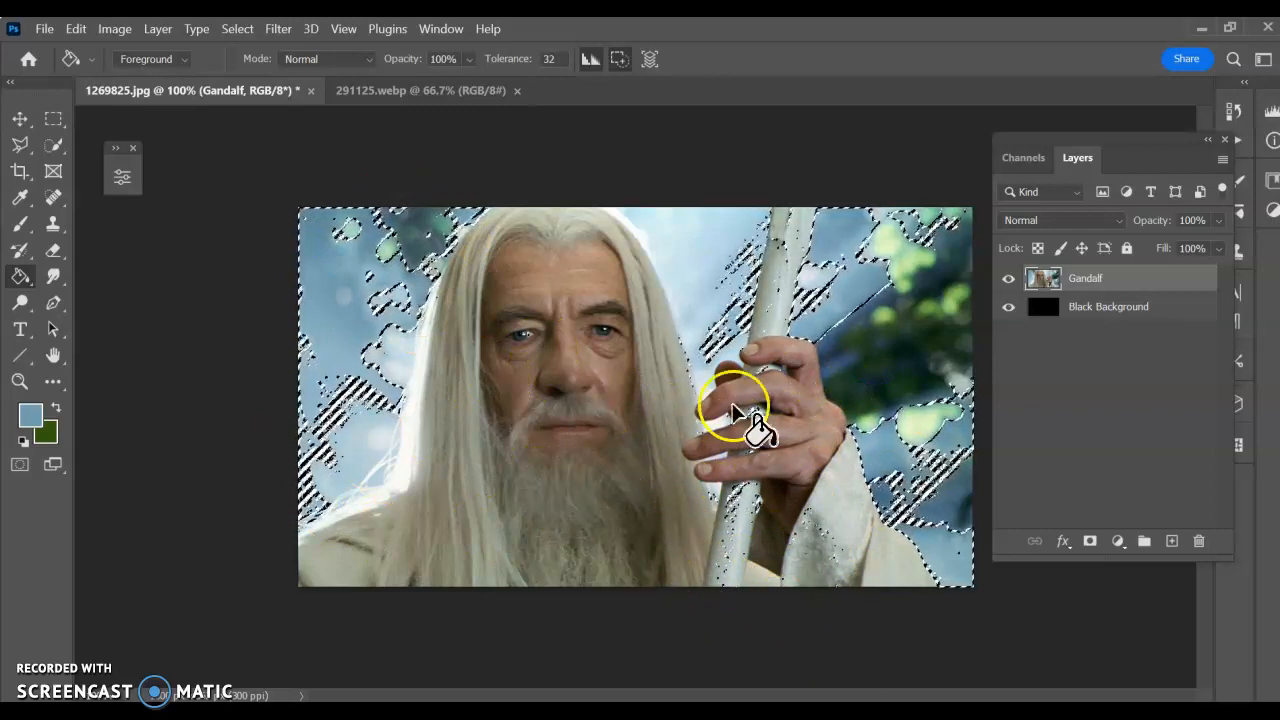
{"action": "key", "text": "ctrl+d"}
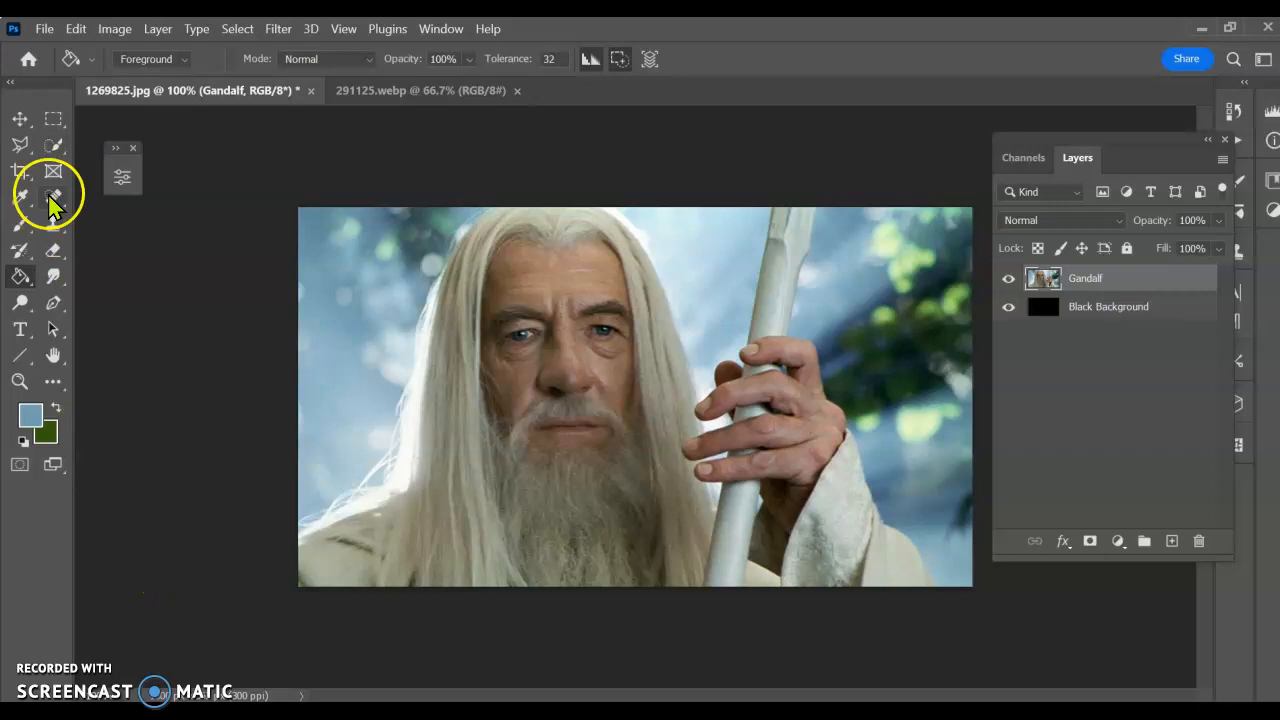
Select the photo's background around the man, including the areas on both sides of the staff, with the Quick Selection tool.
{"action": "left_click", "coordinate": [53, 145]}
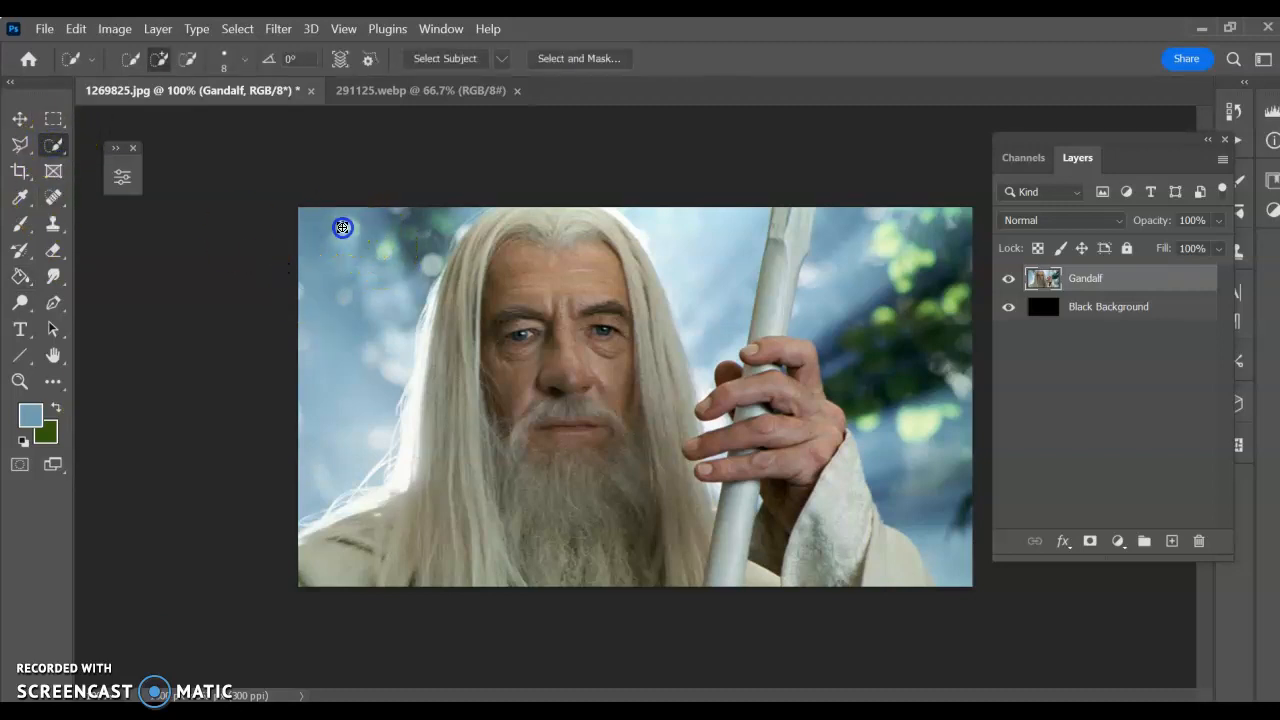
{"action": "left_click_drag", "start_coordinate": [341, 279], "coordinate": [357, 358]}
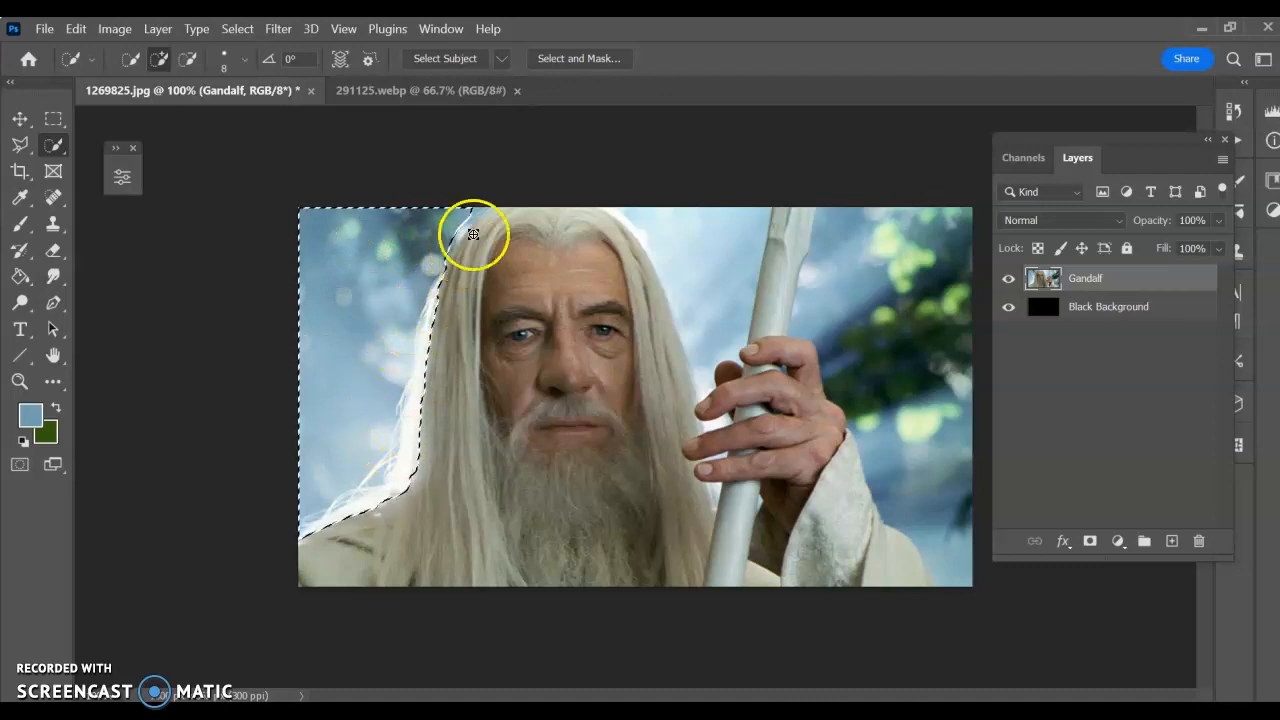
{"action": "mouse_move", "coordinate": [654, 226]}
{"action": "left_mouse_down"}
{"action": "mouse_move", "coordinate": [703, 274]}
{"action": "mouse_move", "coordinate": [723, 457]}
{"action": "left_mouse_up"}
{"action": "left_click", "coordinate": [724, 456]}
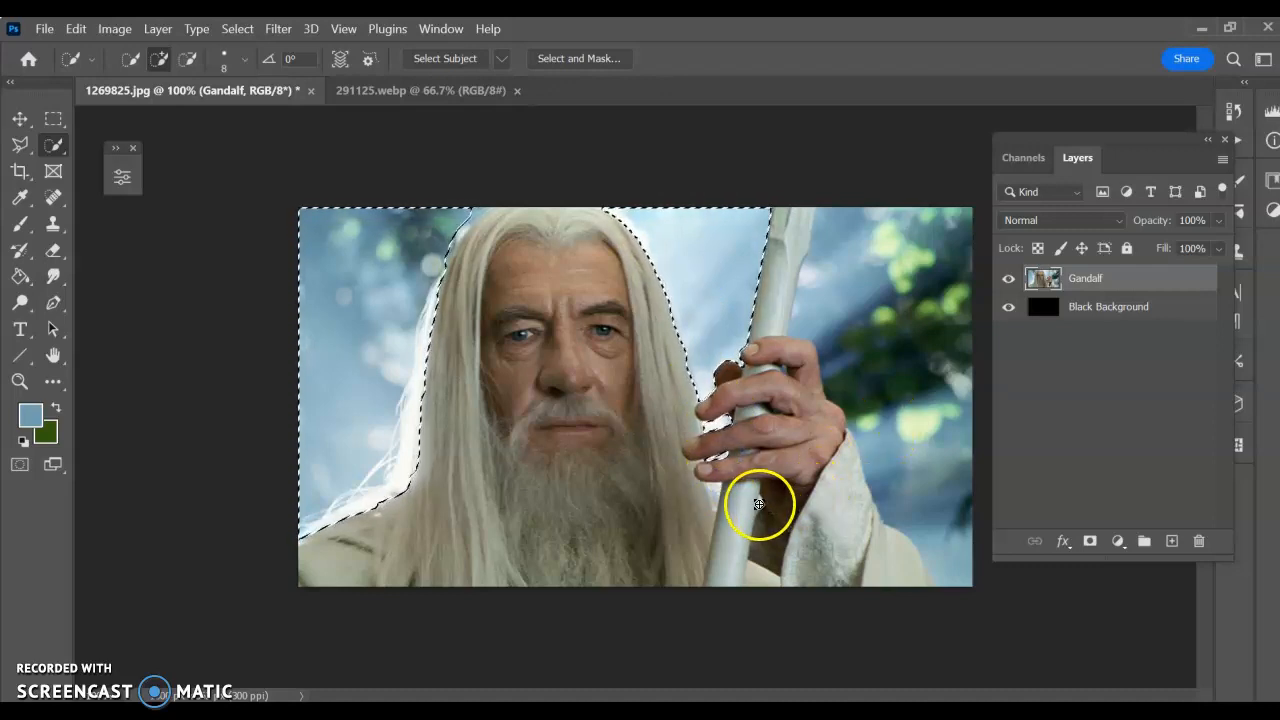
{"action": "mouse_move", "coordinate": [836, 262]}
{"action": "left_mouse_down"}
{"action": "mouse_move", "coordinate": [853, 291]}
{"action": "mouse_move", "coordinate": [905, 300]}
{"action": "mouse_move", "coordinate": [879, 346]}
{"action": "mouse_move", "coordinate": [909, 476]}
{"action": "left_mouse_up"}
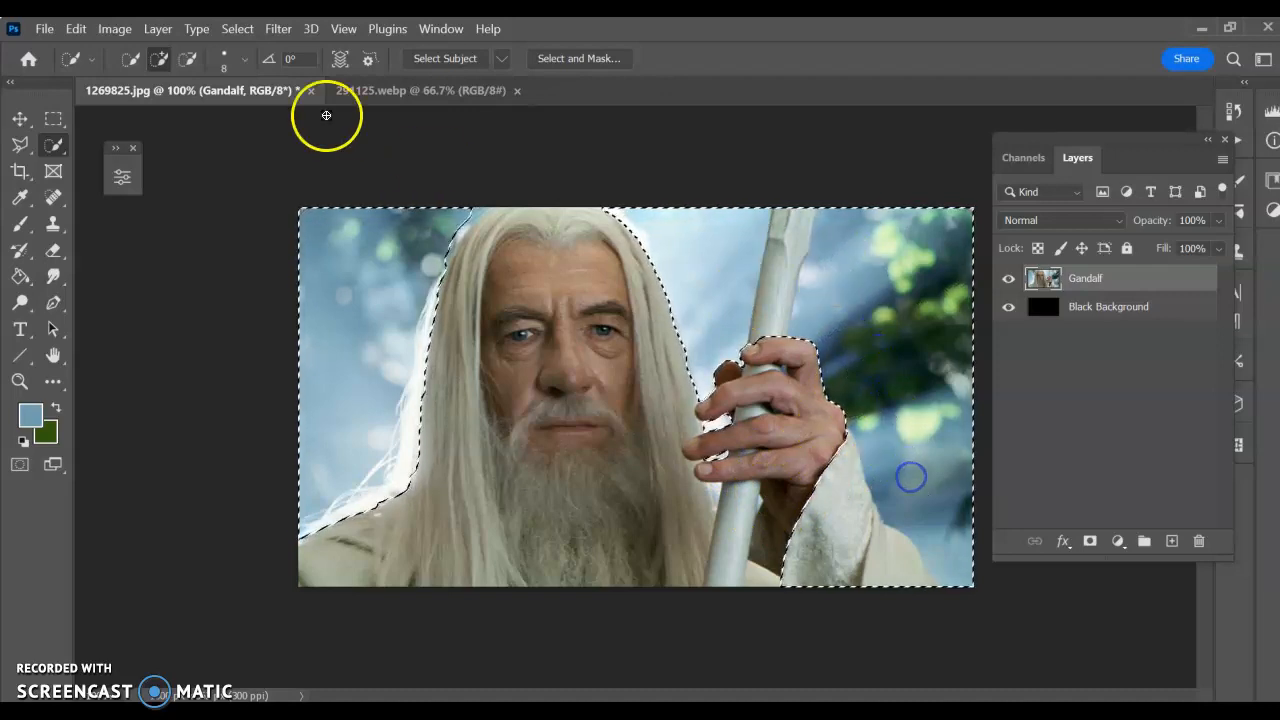
Subtract the raised sleeve and the long hair and shoulder edge from the background selection.
{"action": "left_click", "coordinate": [187, 58]}
{"action": "mouse_move", "coordinate": [709, 380]}
{"action": "left_mouse_down"}
{"action": "mouse_move", "coordinate": [909, 551]}
{"action": "mouse_move", "coordinate": [894, 594]}
{"action": "mouse_move", "coordinate": [879, 559]}
{"action": "mouse_move", "coordinate": [832, 548]}
{"action": "left_mouse_up"}
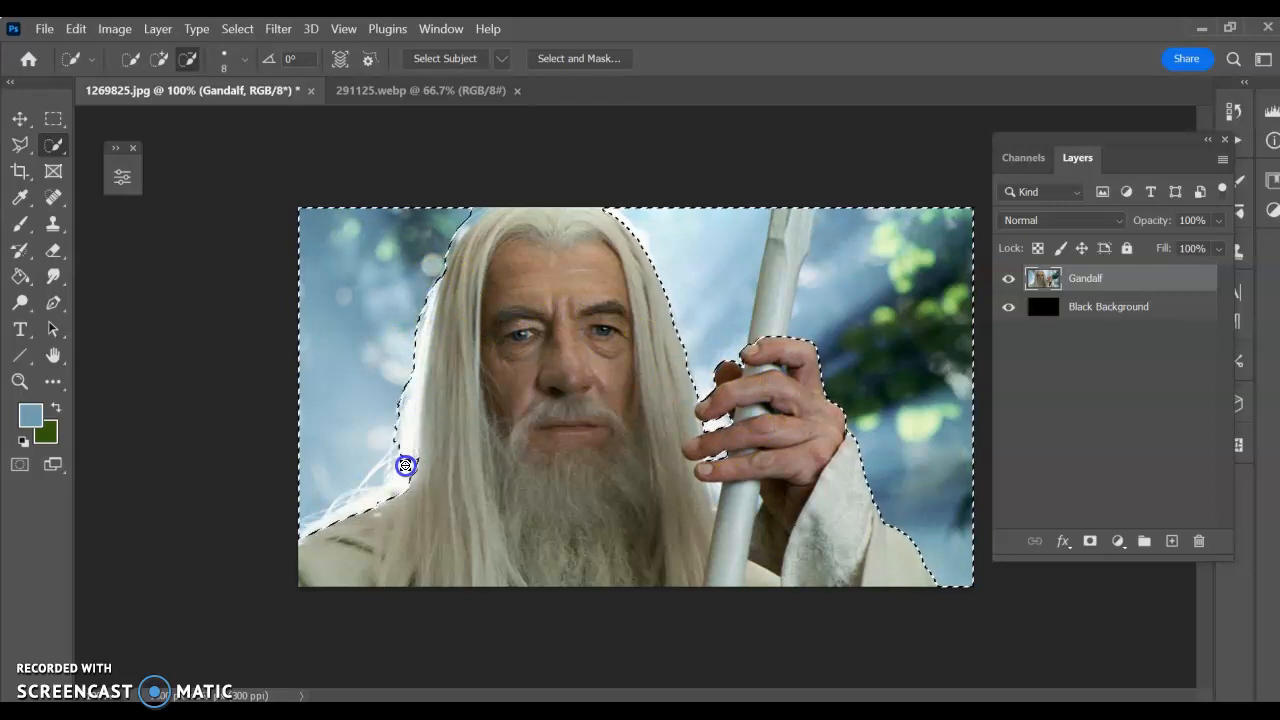
{"action": "mouse_move", "coordinate": [343, 537]}
{"action": "left_mouse_down"}
{"action": "mouse_move", "coordinate": [424, 494]}
{"action": "mouse_move", "coordinate": [408, 472]}
{"action": "mouse_move", "coordinate": [417, 355]}
{"action": "left_mouse_up"}
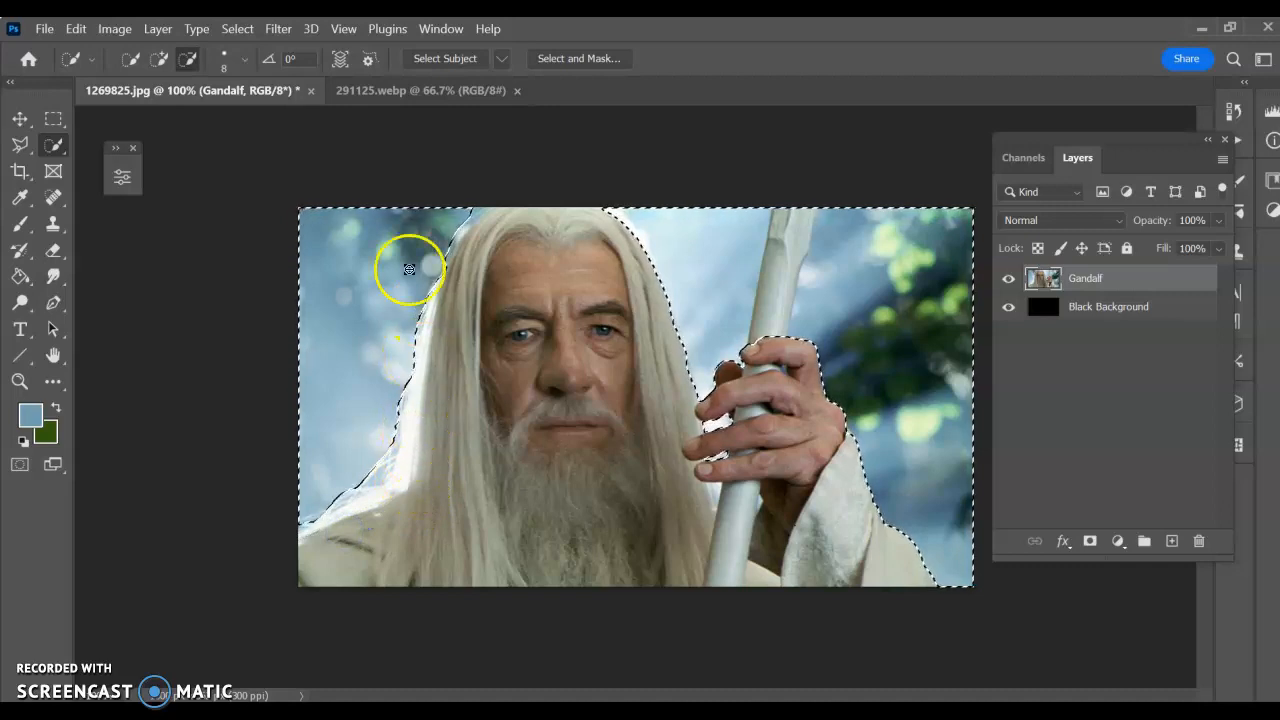
Add the missed background areas along the hair and shoulder back into the selection.
{"action": "left_click", "coordinate": [158, 58]}
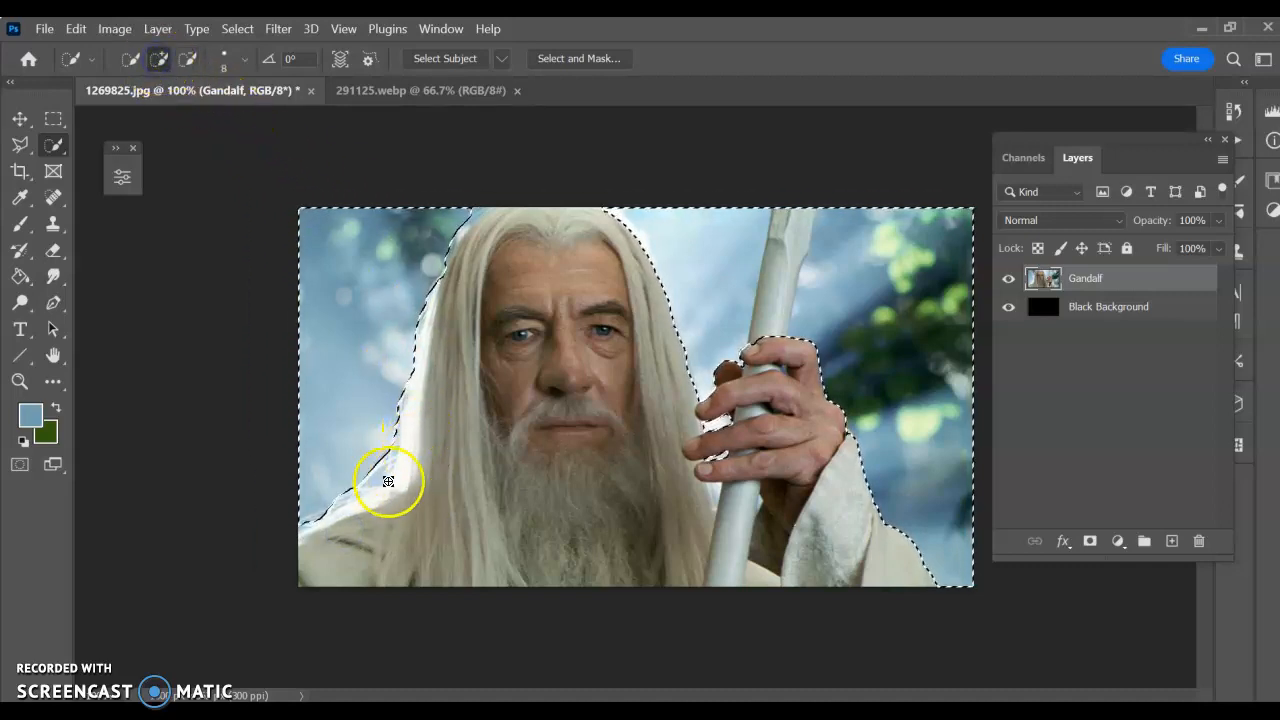
{"action": "mouse_move", "coordinate": [376, 481]}
{"action": "left_mouse_down"}
{"action": "mouse_move", "coordinate": [397, 451]}
{"action": "mouse_move", "coordinate": [373, 484]}
{"action": "left_mouse_up"}
{"action": "left_click", "coordinate": [349, 494]}
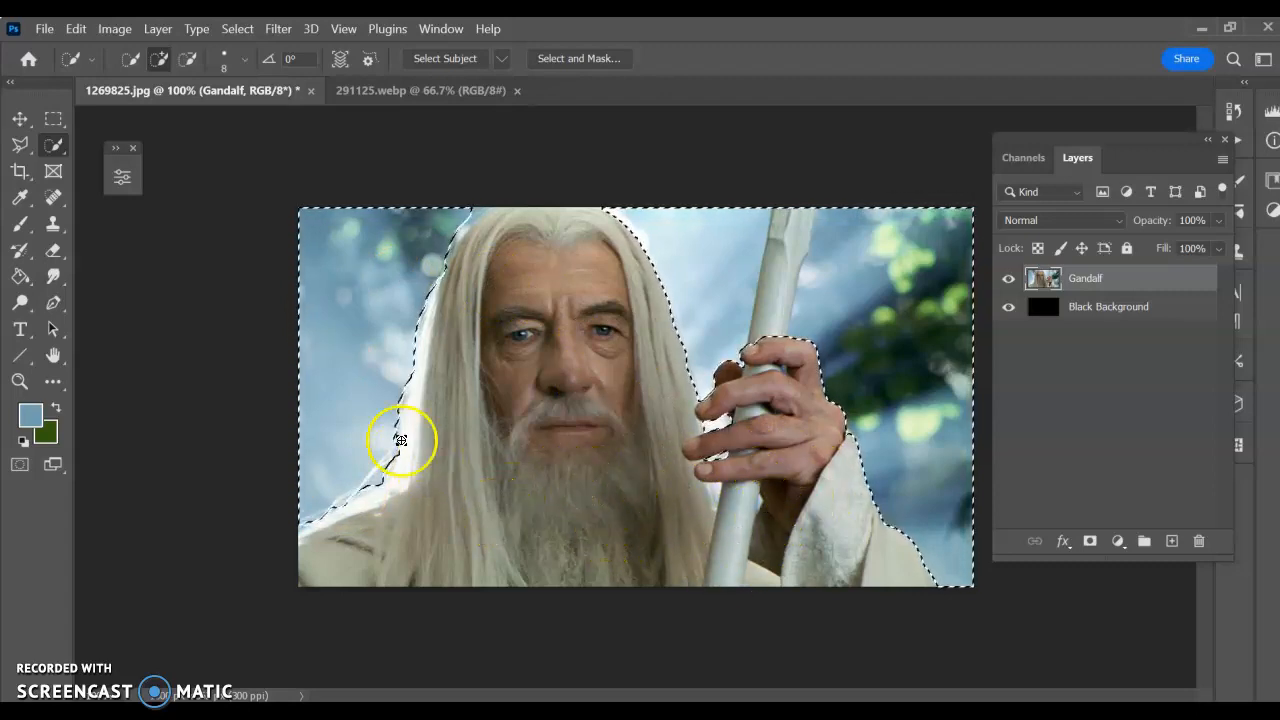
{"action": "left_click_drag", "start_coordinate": [399, 438], "coordinate": [401, 406]}
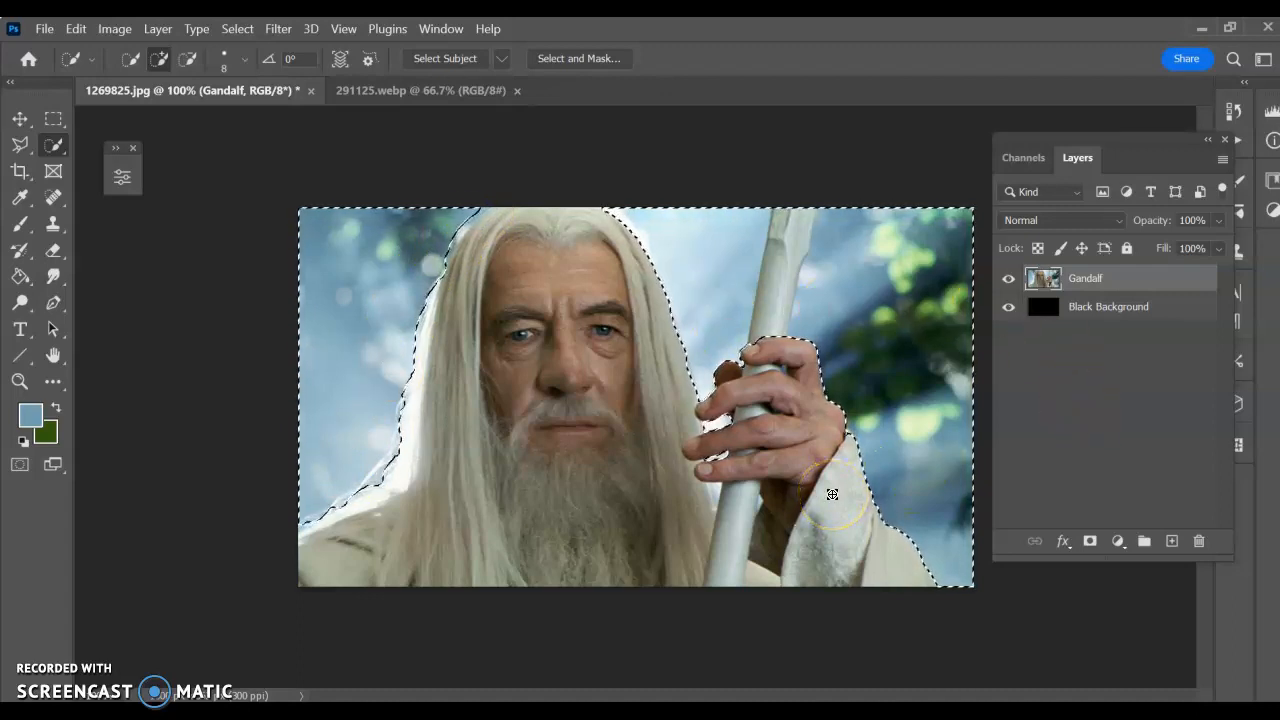
Delete the selected background from the Gandalf layer and clear the selection.
{"action": "key", "text": "Delete"}
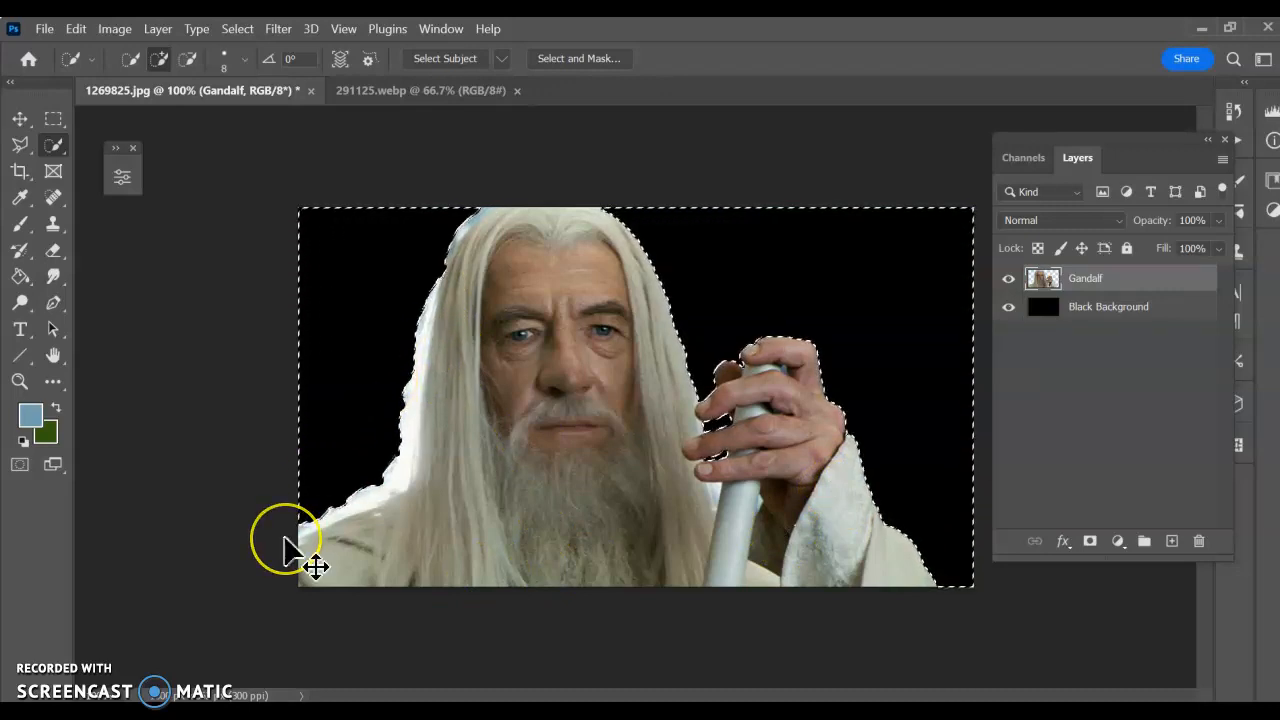
{"action": "key", "text": "ctrl+d"}
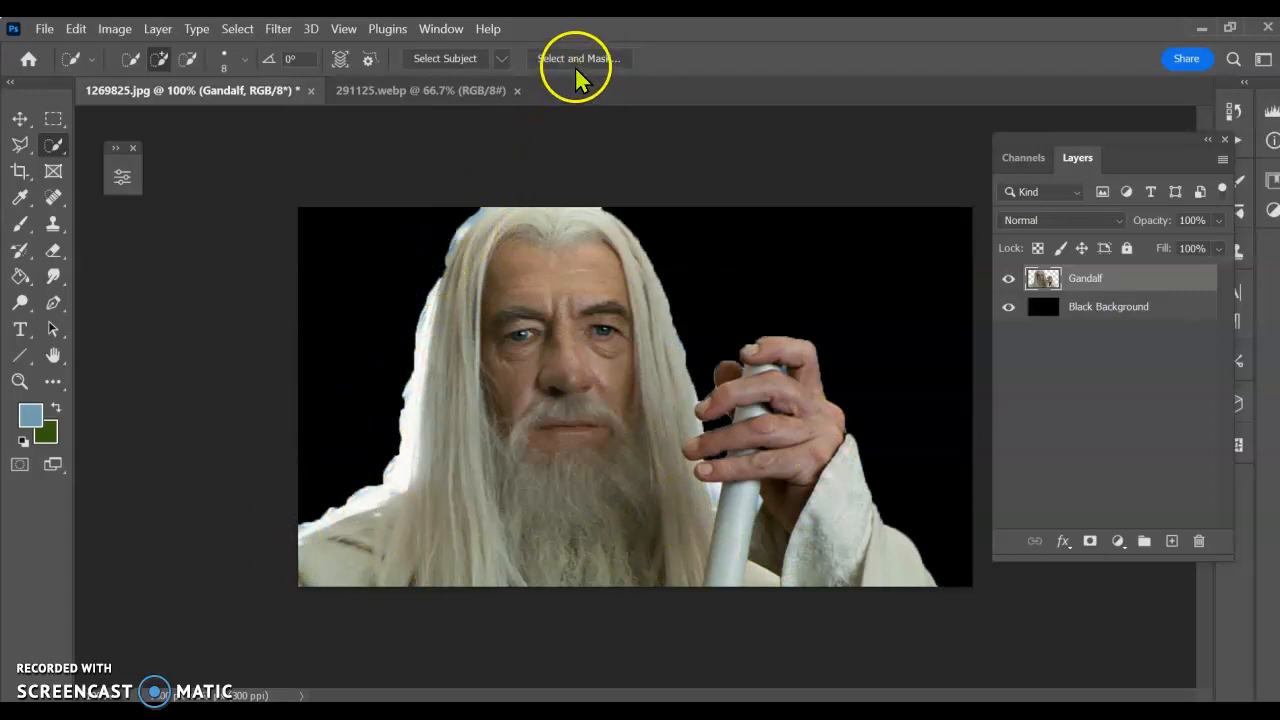
Restore the last selection and open it in Select and Mask with the view set to Overlay.
{"action": "key", "text": "ctrl+shift+d"}
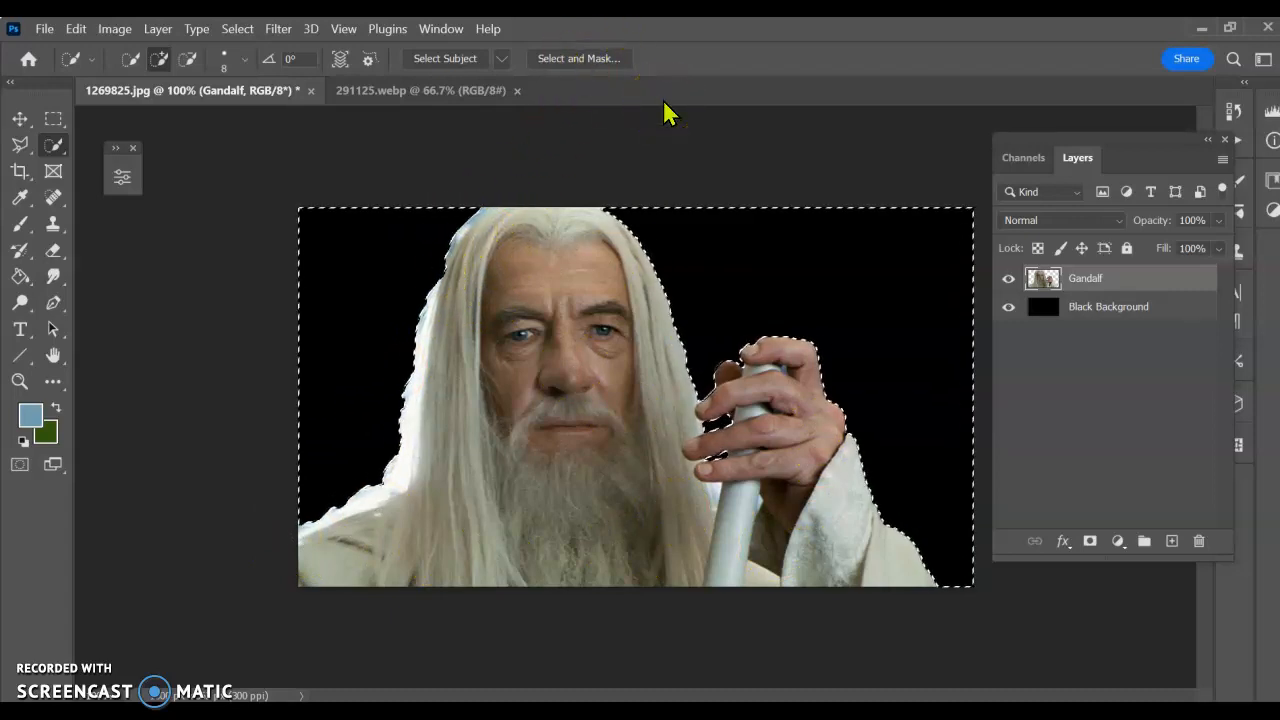
{"action": "left_click", "coordinate": [597, 62]}
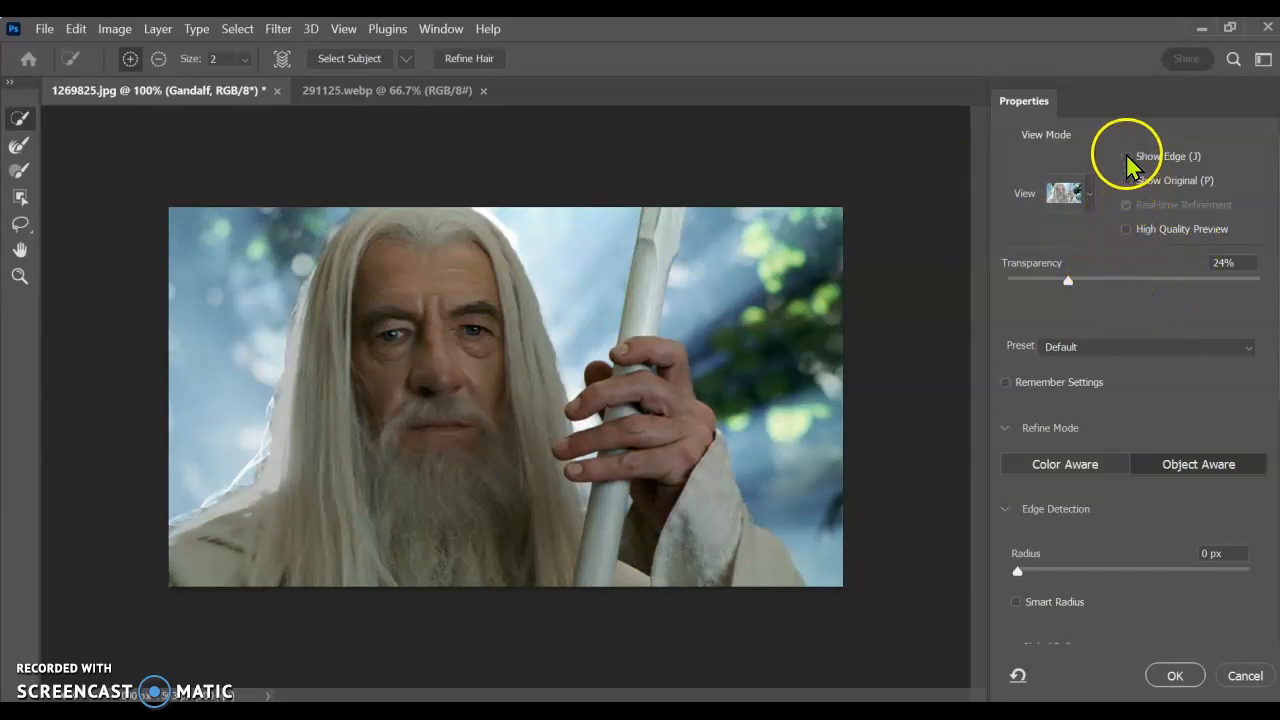
{"action": "left_click", "coordinate": [1091, 198]}
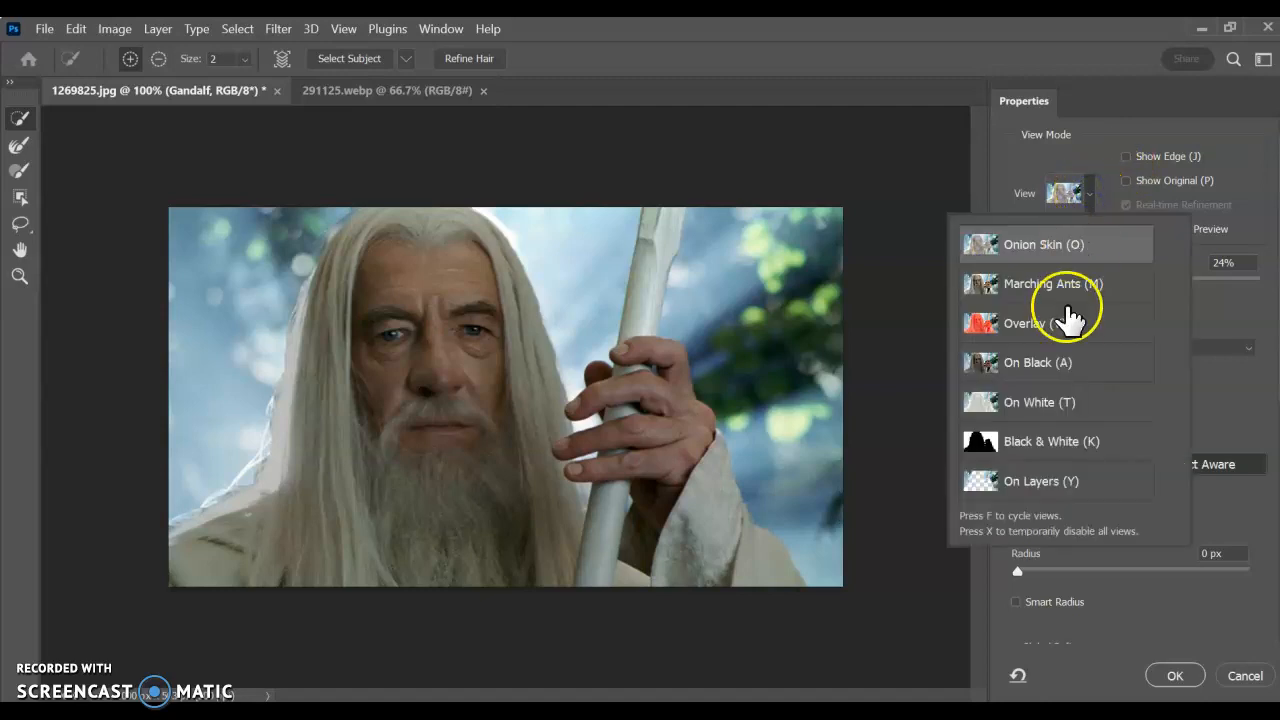
{"action": "left_click", "coordinate": [1066, 320]}
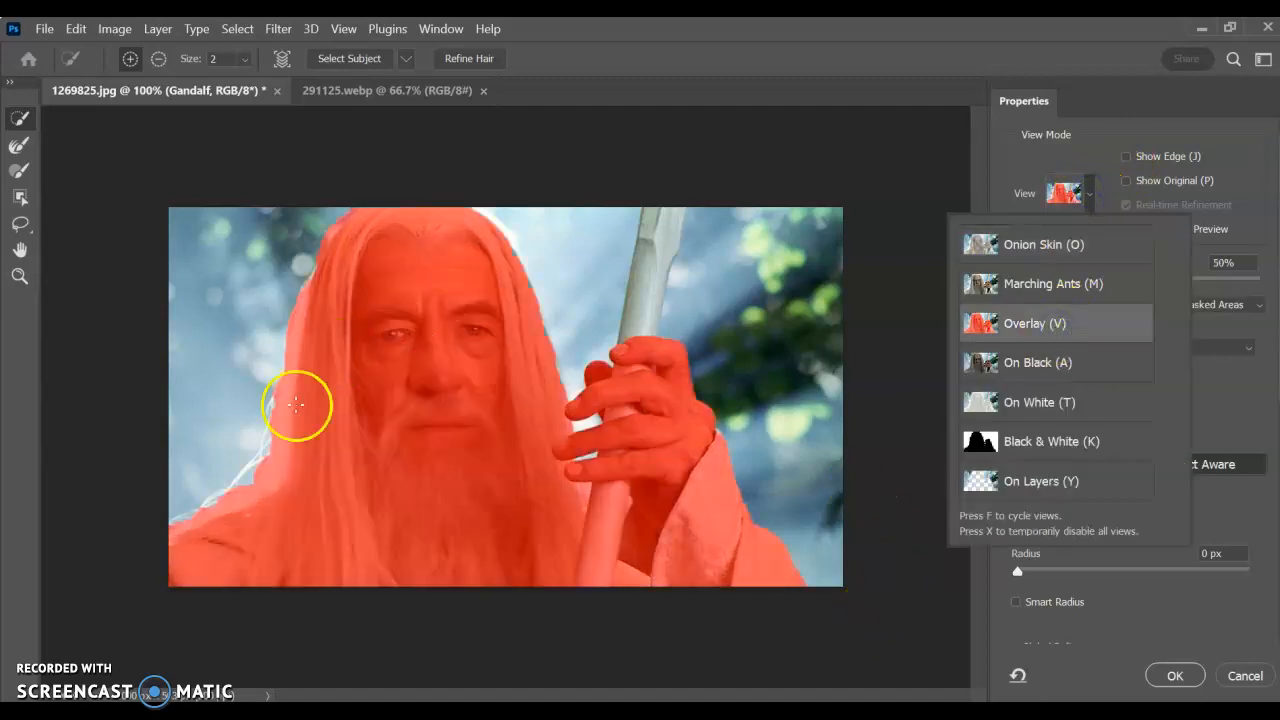
Set the edge detection radius to 8 px for the overlaid selection.
{"action": "left_click", "coordinate": [1108, 597]}
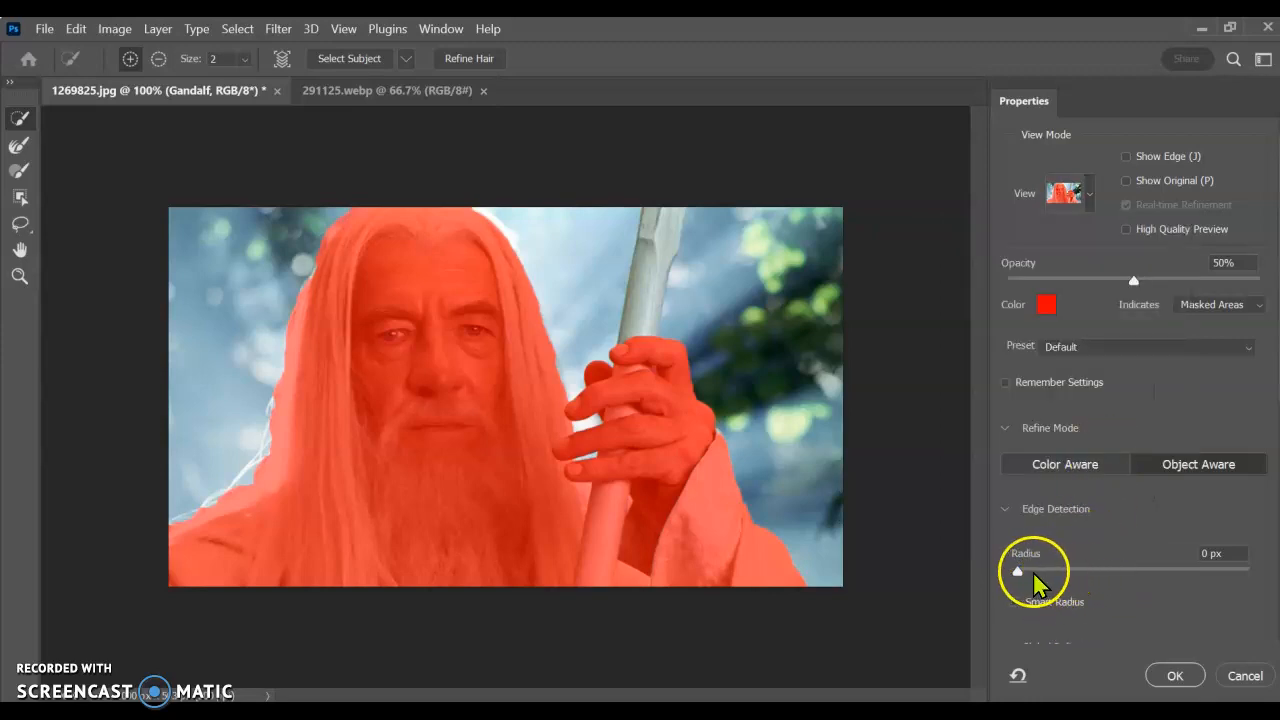
{"action": "left_click_drag", "start_coordinate": [1017, 572], "coordinate": [1126, 574]}
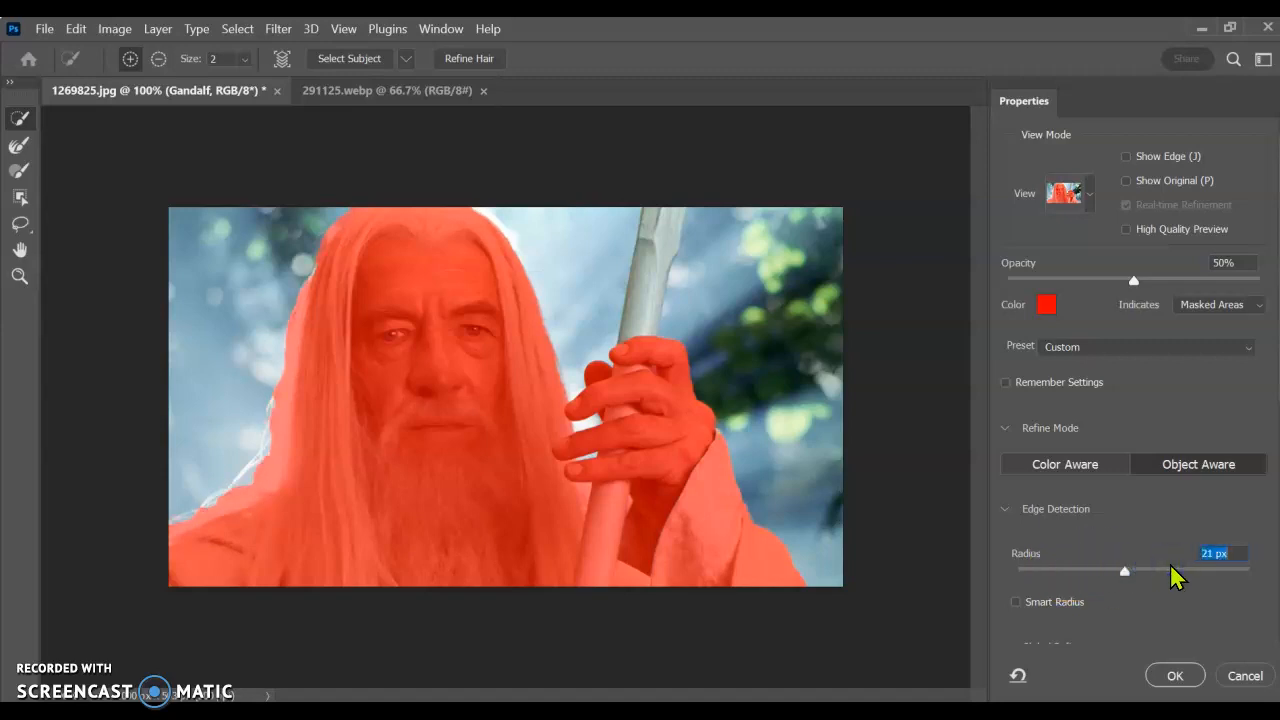
{"action": "left_click_drag", "start_coordinate": [1122, 570], "coordinate": [1099, 577]}
{"action": "scroll", "coordinate": [1134, 385], "scroll_direction": "down", "scroll_amount": 5}
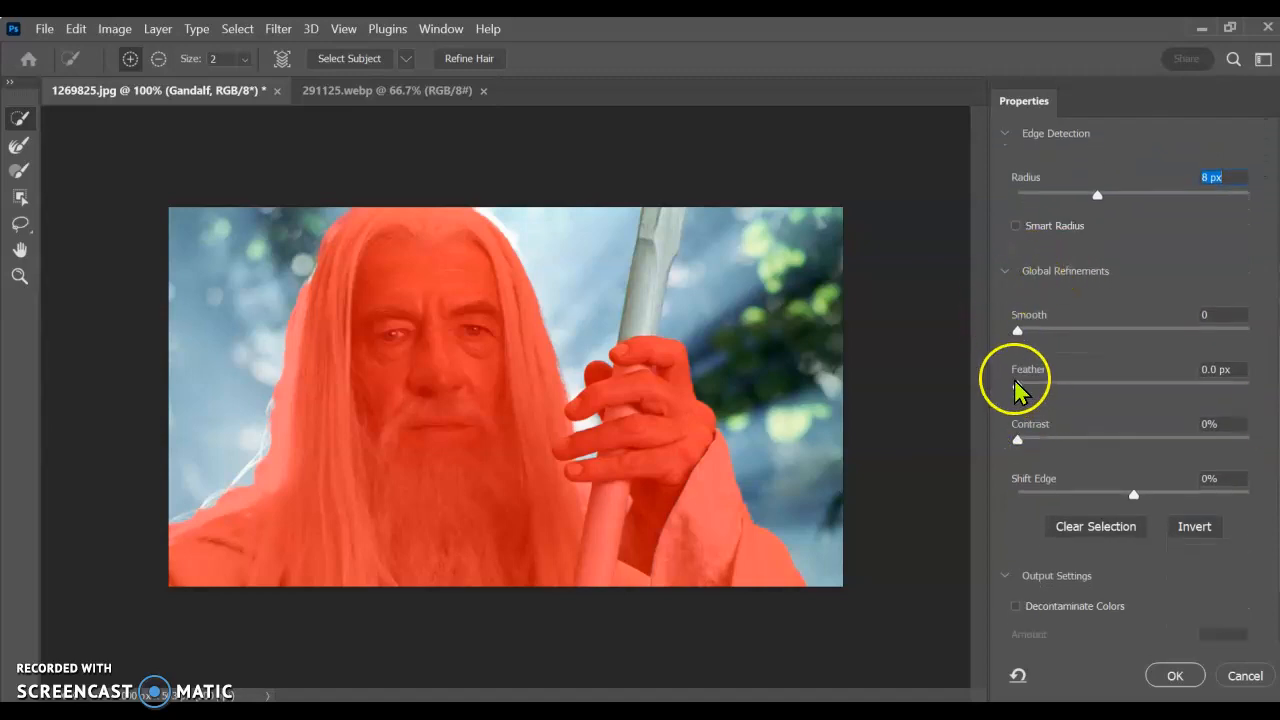
Set the global refinements to Feather 14.0 px, Shift Edge +27%, Contrast 17% and Smooth 20.
{"action": "left_click_drag", "start_coordinate": [1017, 385], "coordinate": [1113, 384]}
{"action": "left_click_drag", "start_coordinate": [1133, 494], "coordinate": [1164, 496]}
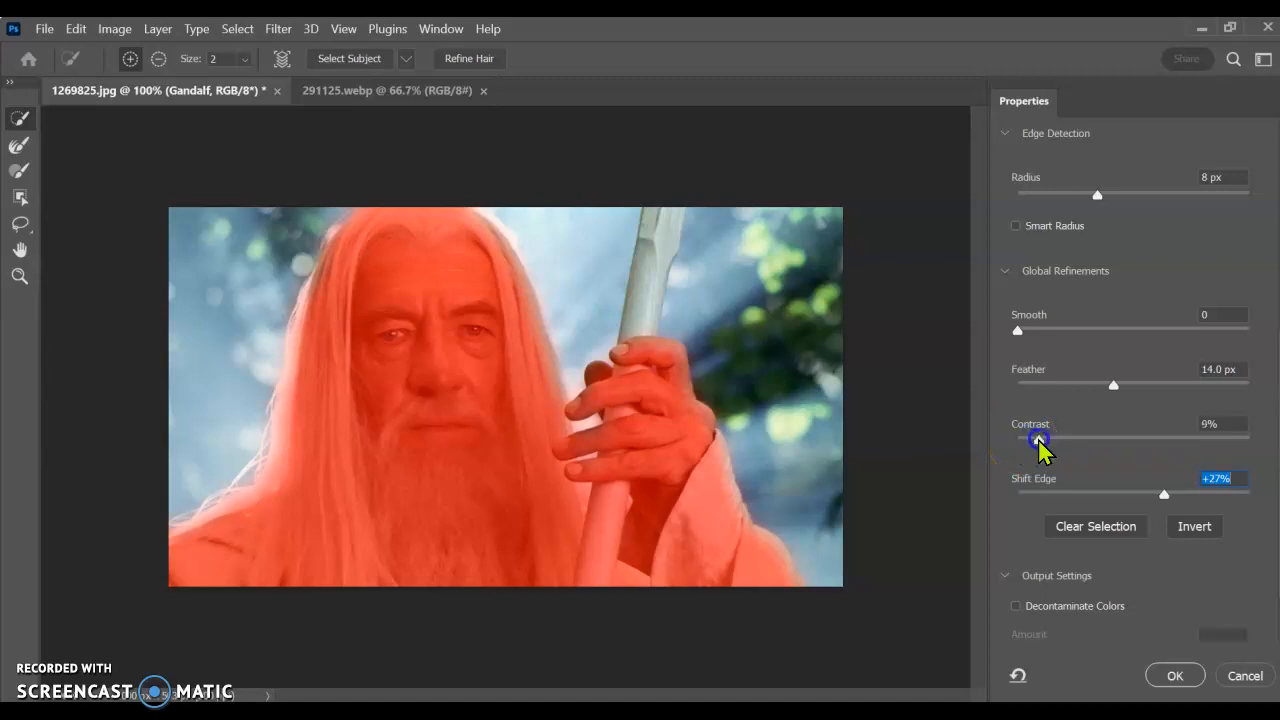
{"action": "left_click_drag", "start_coordinate": [1027, 441], "coordinate": [1057, 441]}
{"action": "left_click_drag", "start_coordinate": [1018, 330], "coordinate": [1065, 334]}
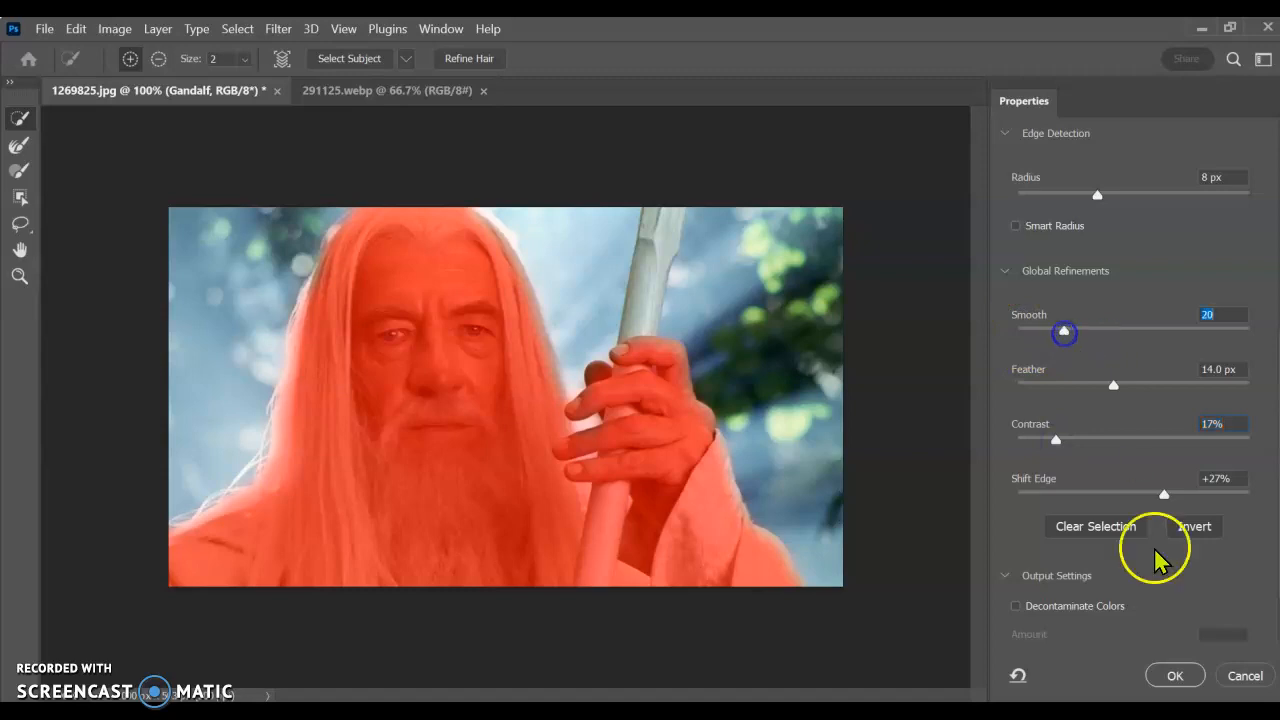
Apply the edge refinement and delete the refined background selection from the Gandalf layer.
{"action": "left_click", "coordinate": [1175, 676]}
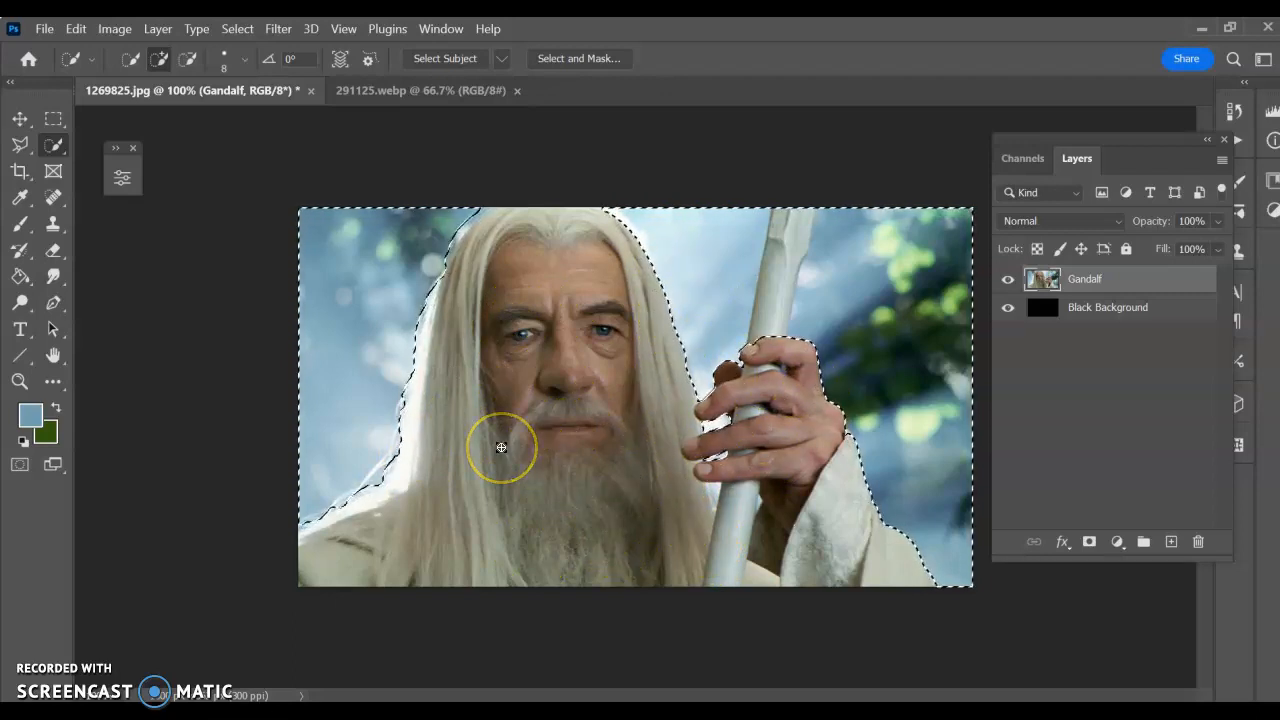
{"action": "key", "text": "Delete"}
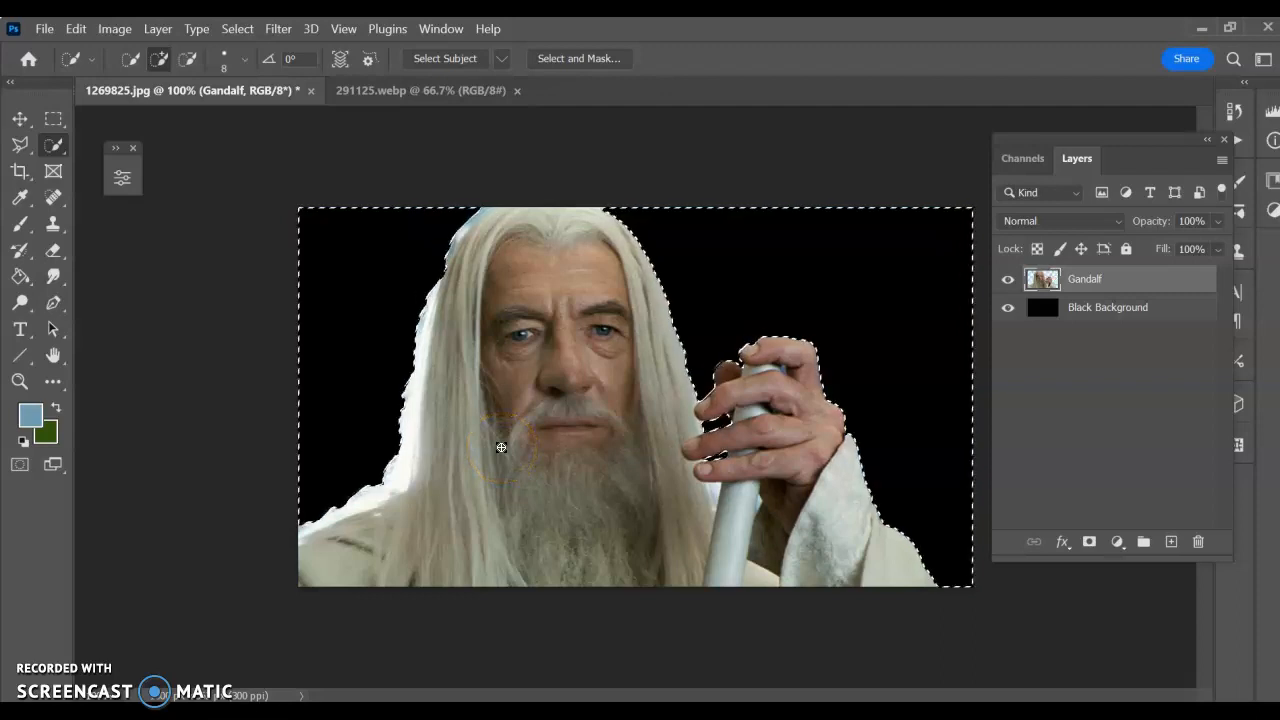
{"action": "left_click", "coordinate": [603, 503]}
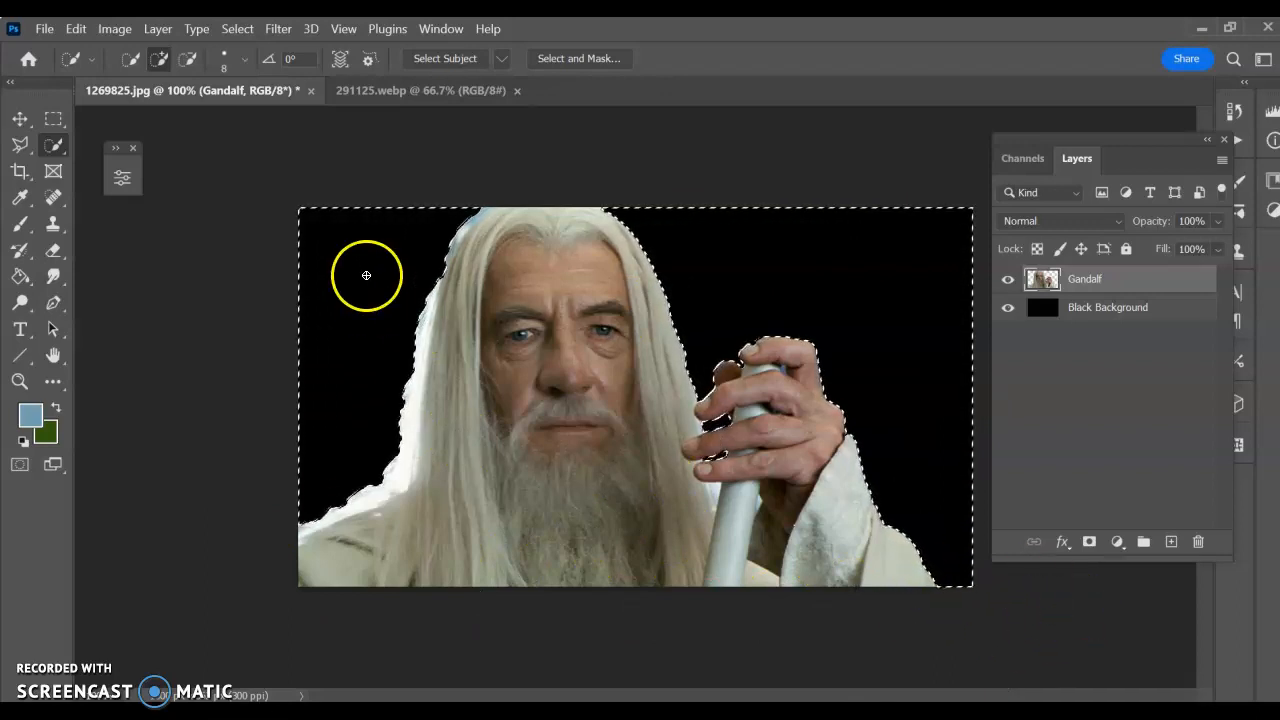
Create a new empty layer above the Gandalf layer with the default name and settings.
{"action": "left_click", "coordinate": [166, 30]}
{"action": "mouse_move", "coordinate": [206, 55]}
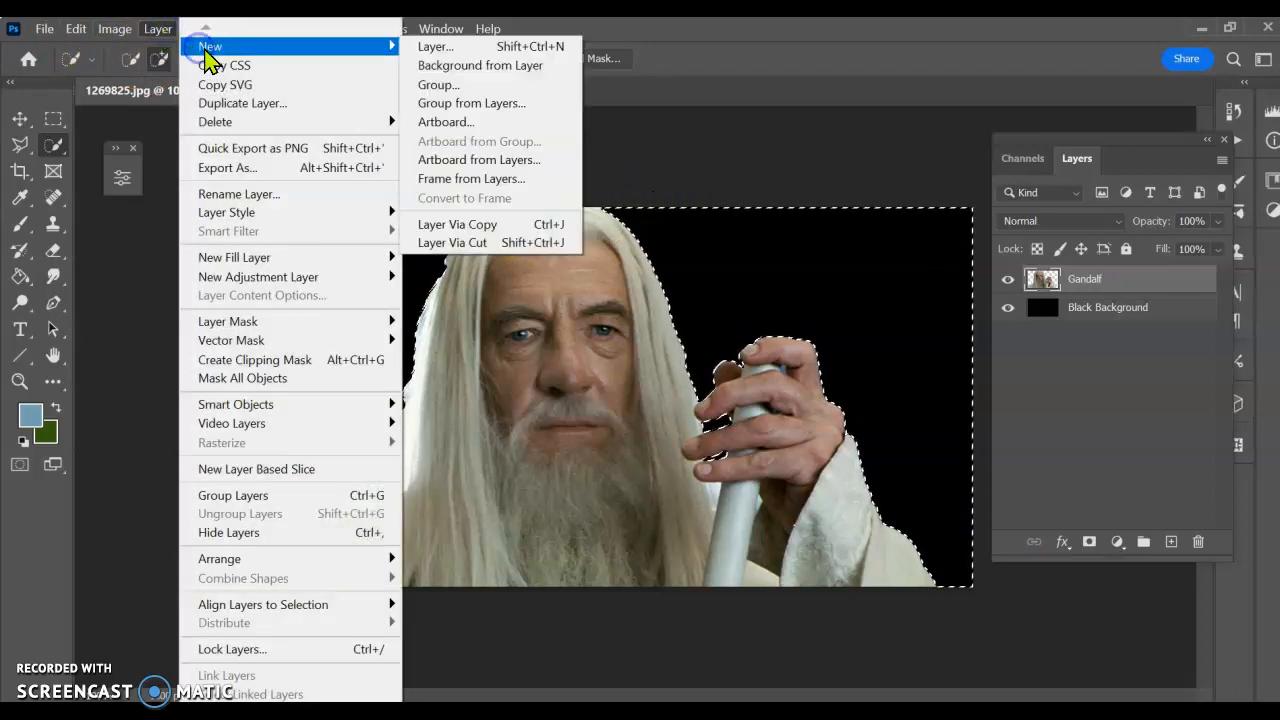
{"action": "left_click", "coordinate": [428, 47]}
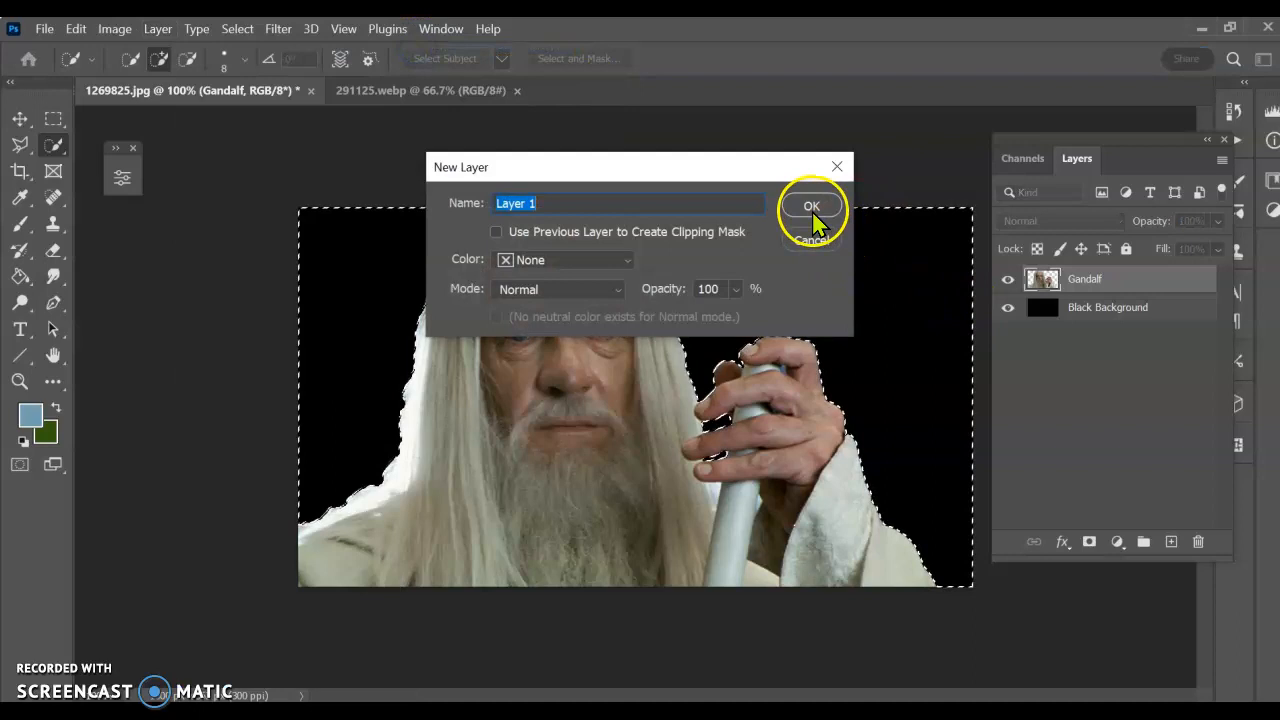
{"action": "left_click", "coordinate": [811, 207]}
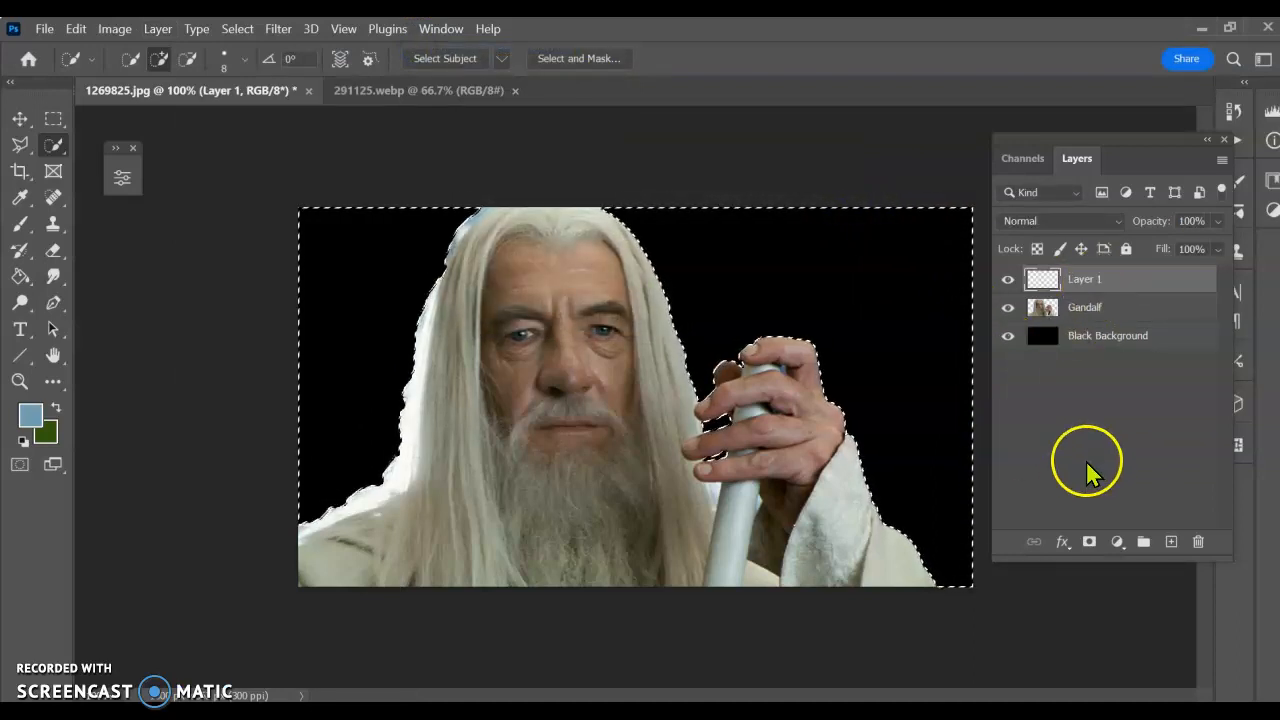
Copy the entire forest image from 291125.webp and paste it into the Gandalf document's new layer.
{"action": "left_click", "coordinate": [423, 93]}
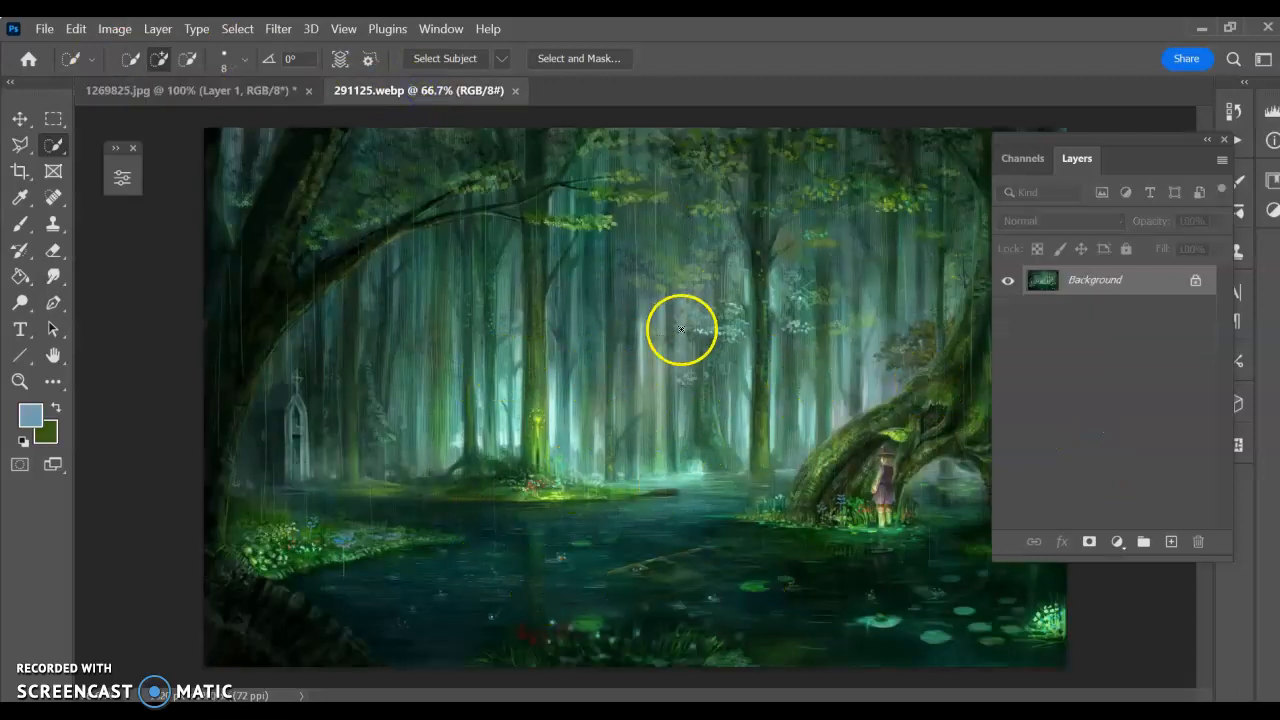
{"action": "key", "text": "ctrl+a"}
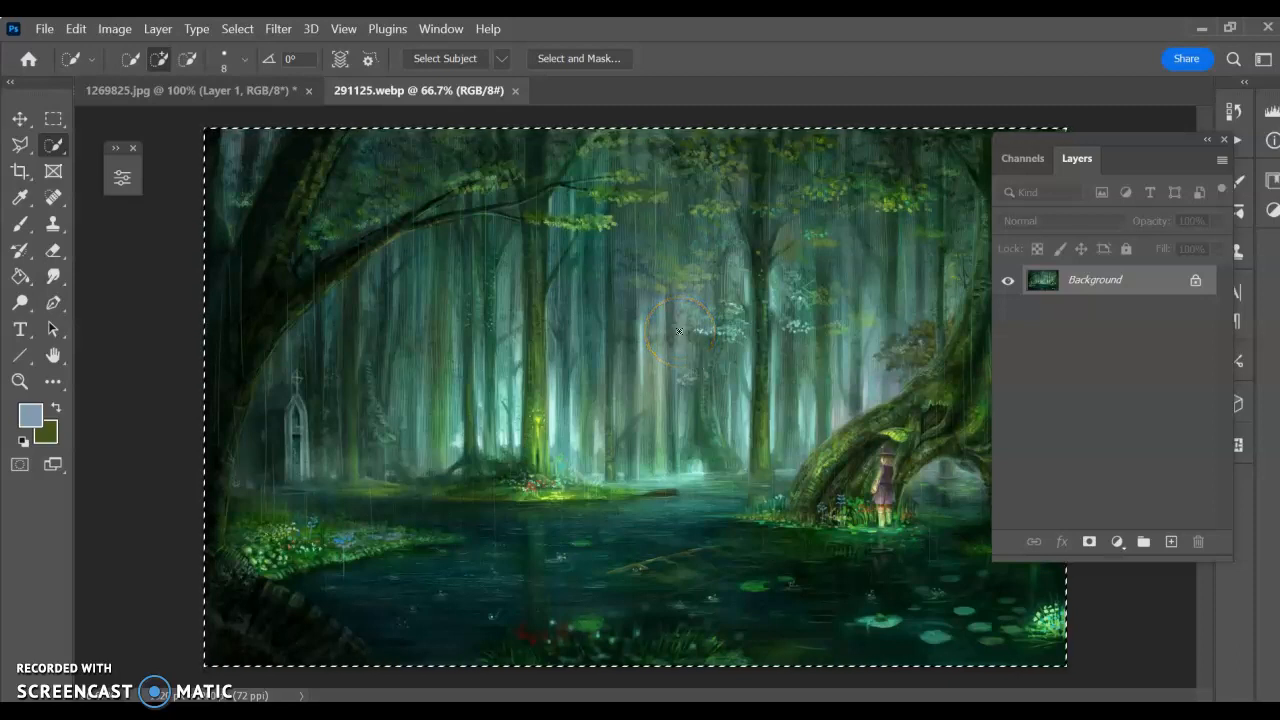
{"action": "left_click", "coordinate": [196, 91]}
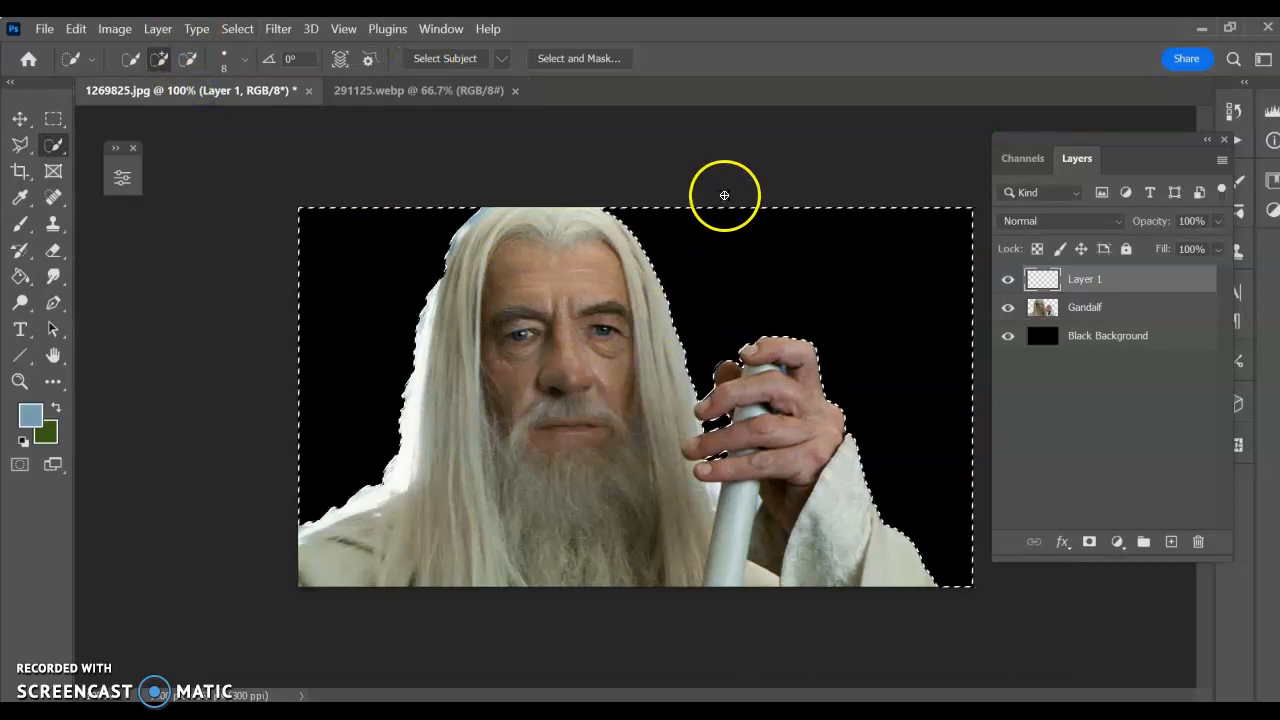
{"action": "key", "text": "ctrl+v"}
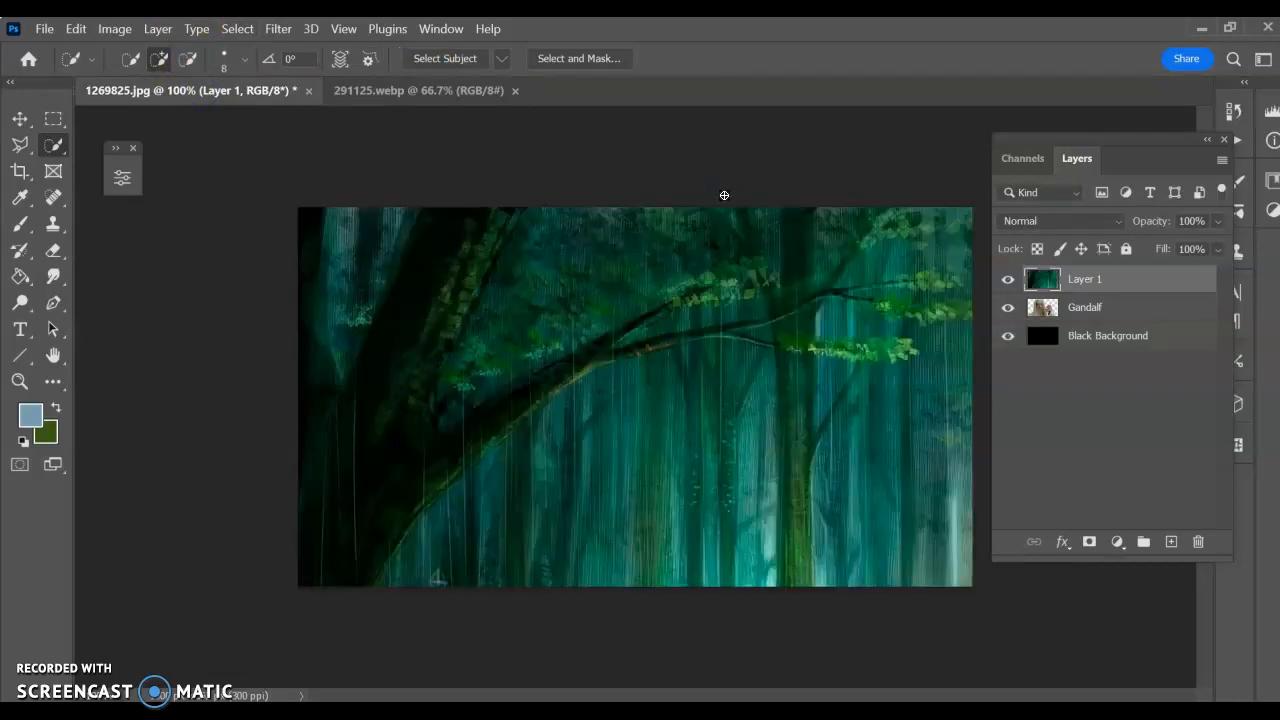
Scale the pasted forest image to about 51.8% with Free Transform and position it over the whole canvas.
{"action": "key", "text": "ctrl+t"}
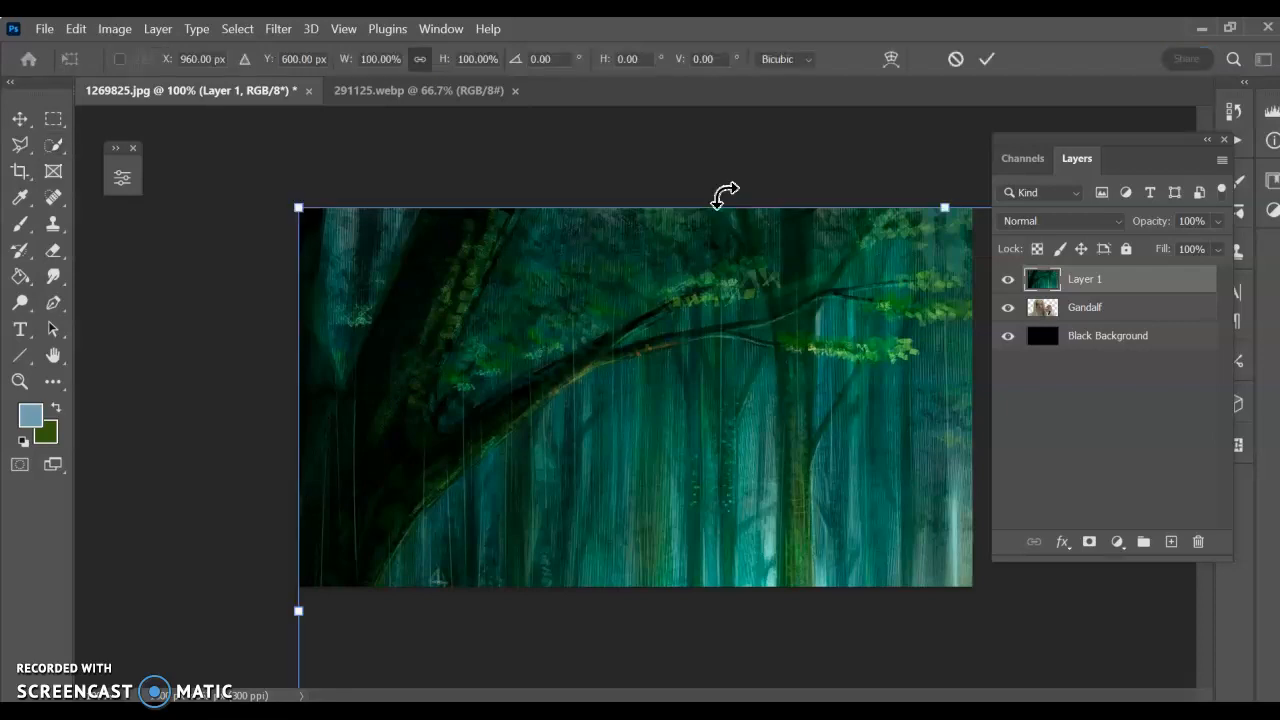
{"action": "left_click_drag", "start_coordinate": [300, 207], "coordinate": [706, 368]}
{"action": "left_click_drag", "start_coordinate": [846, 486], "coordinate": [487, 256]}
{"action": "left_click_drag", "start_coordinate": [300, 207], "coordinate": [409, 229]}
{"action": "left_click_drag", "start_coordinate": [776, 497], "coordinate": [983, 607]}
{"action": "left_click_drag", "start_coordinate": [726, 509], "coordinate": [724, 470]}
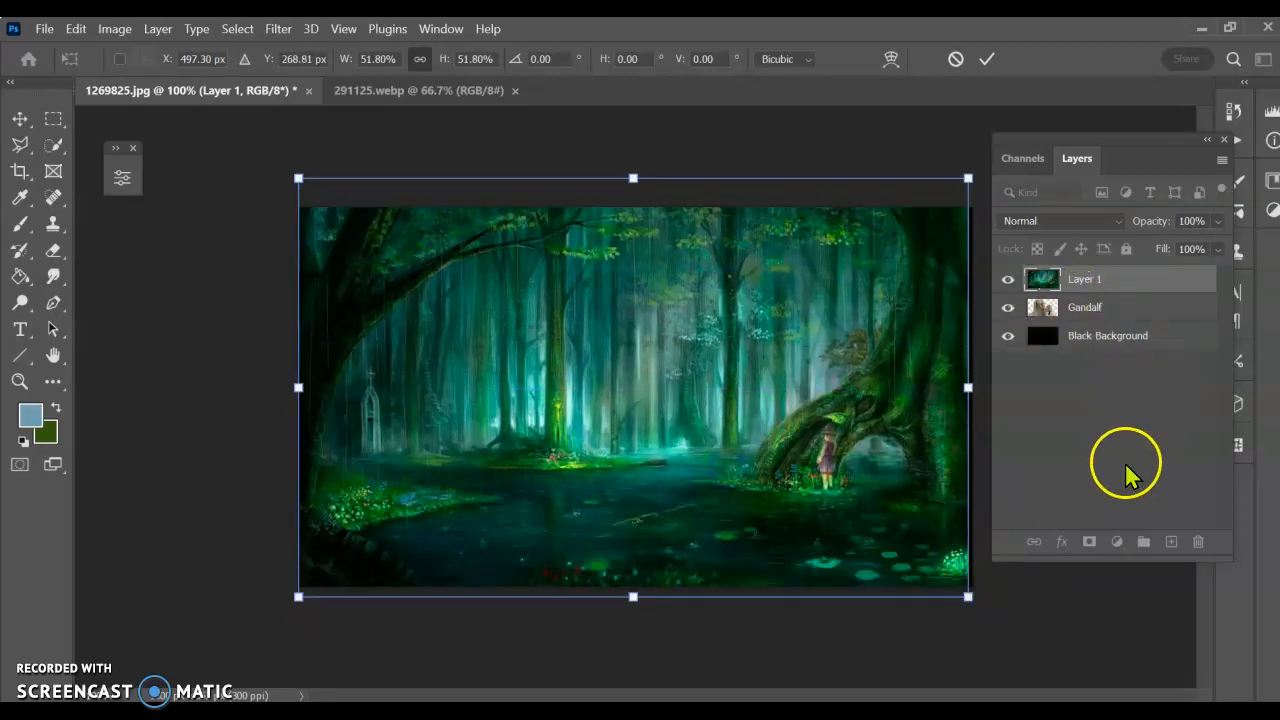
{"action": "key", "text": "Return"}
{"action": "key", "text": "w"}
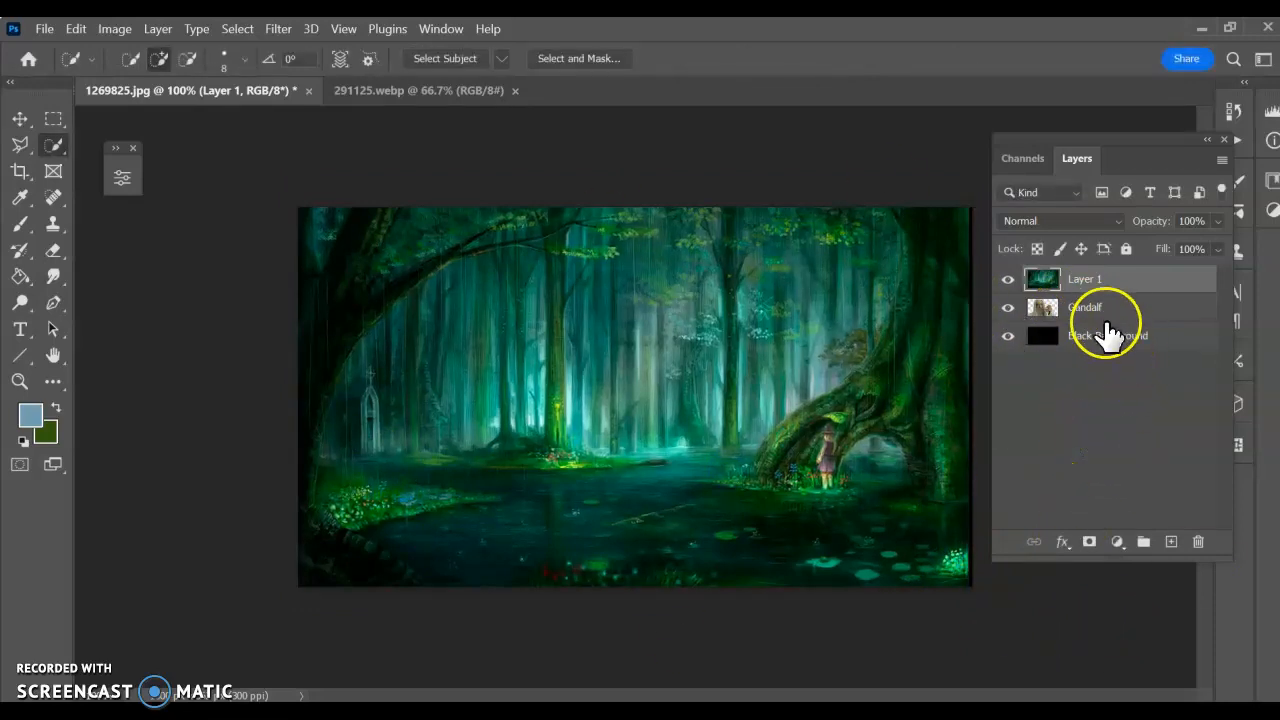
Move the Gandalf layer above the forest layer and add a layer mask to it.
{"action": "left_click_drag", "start_coordinate": [1115, 318], "coordinate": [1100, 280]}
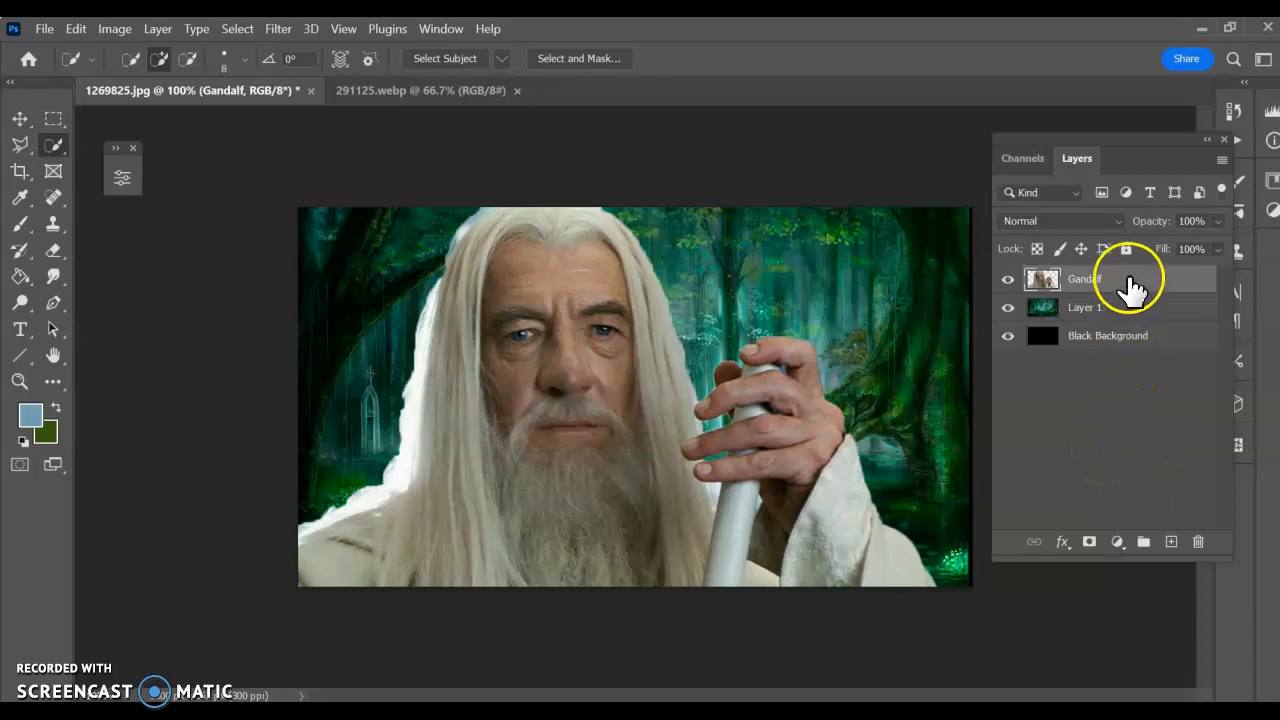
{"action": "left_click", "coordinate": [1089, 543]}
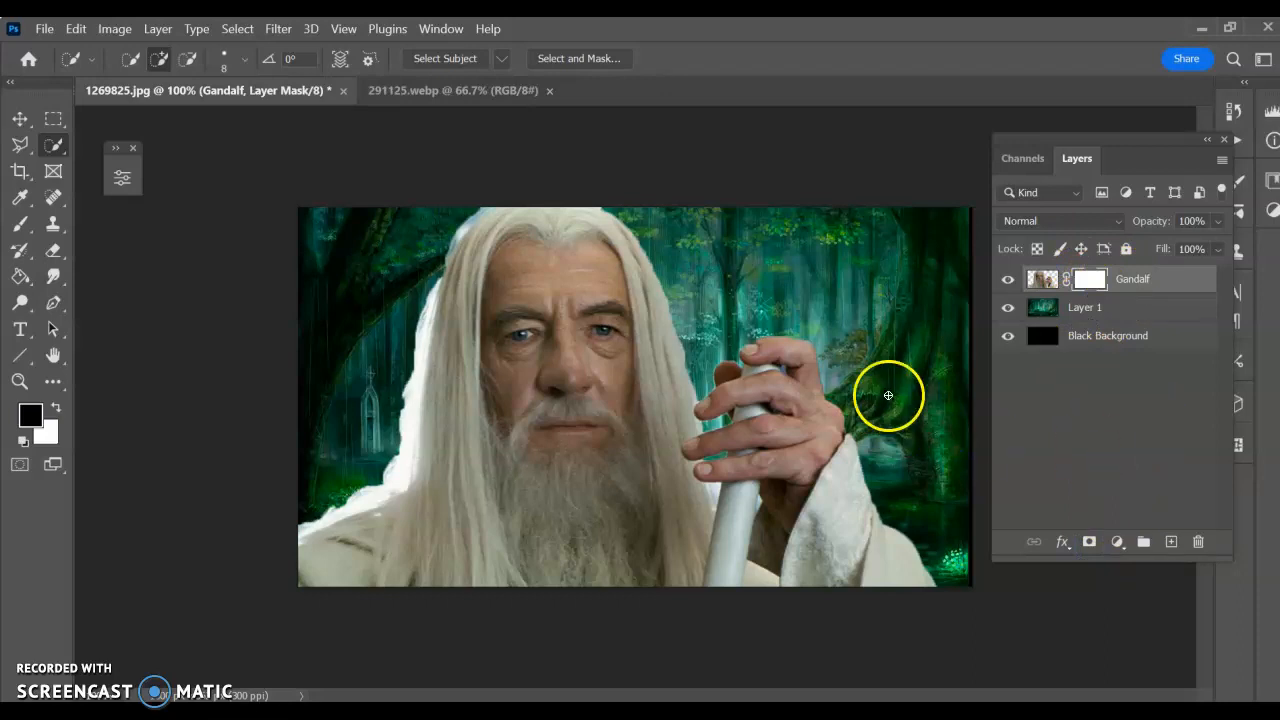
Set up a Soft Round brush at 40 px with 0% hardness and 28% opacity for painting on the mask.
{"action": "key", "text": "b"}
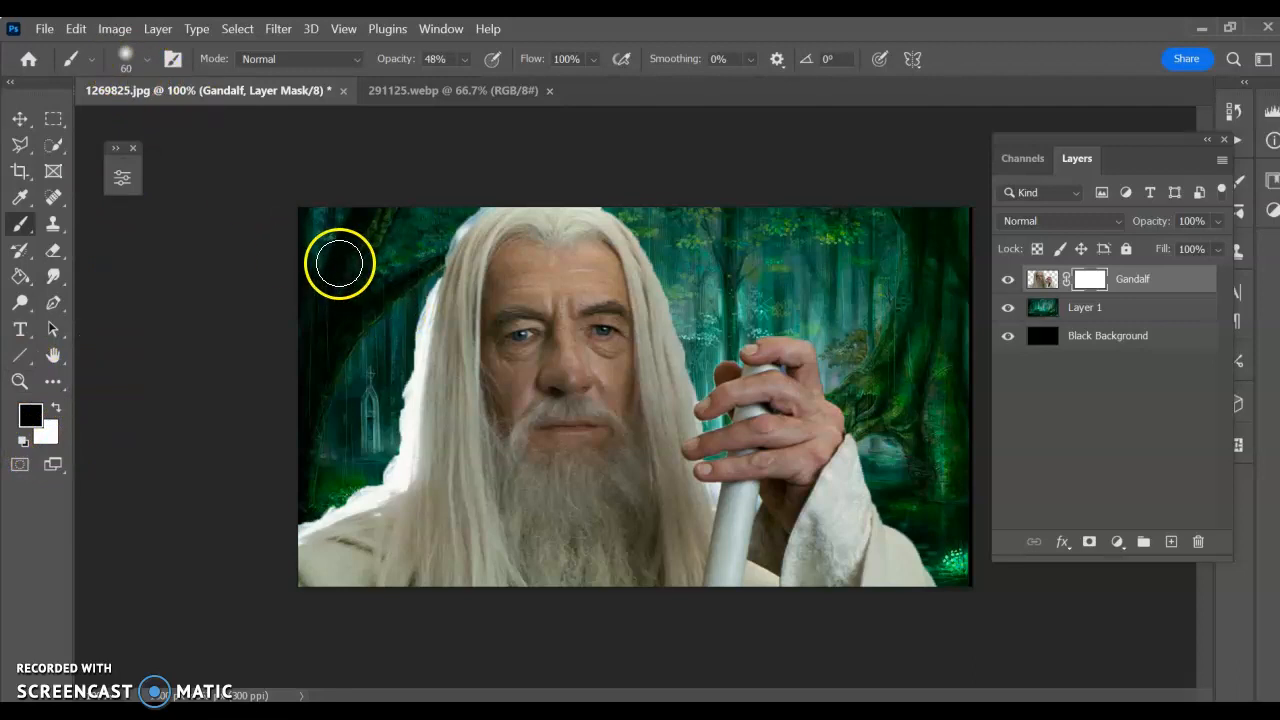
{"action": "key", "text": "bracketleft"}
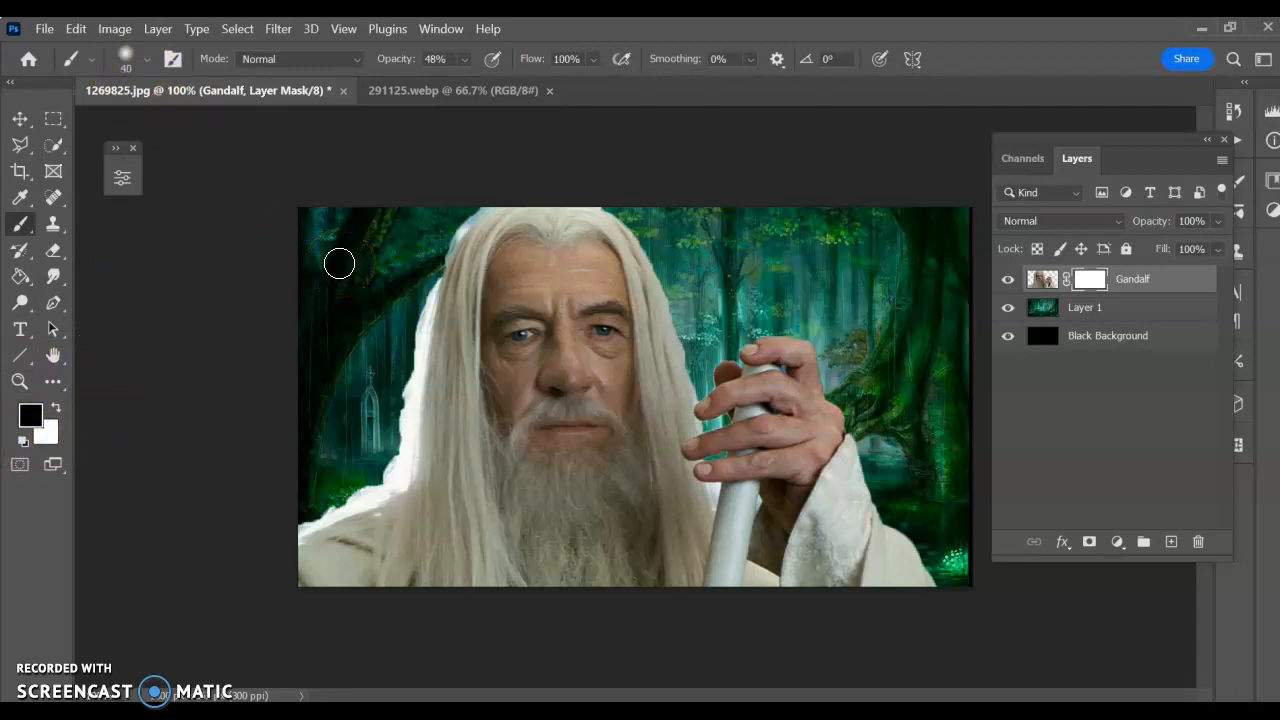
{"action": "left_click", "coordinate": [148, 60]}
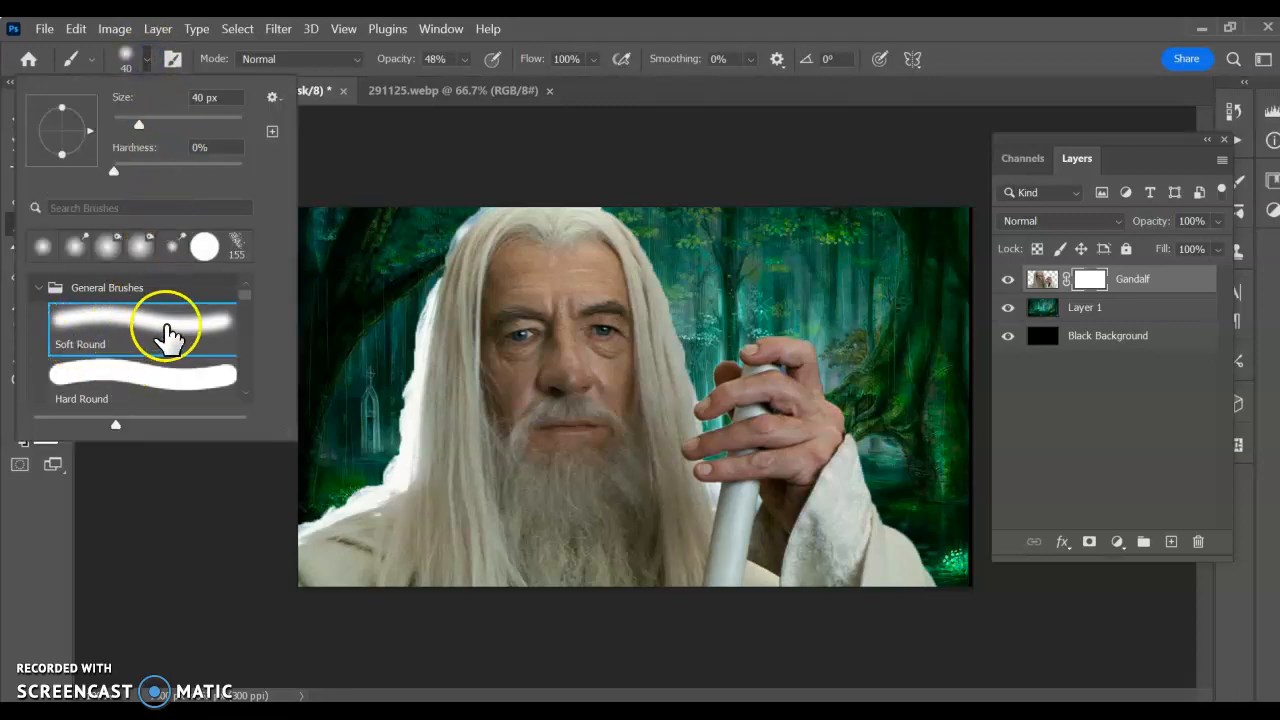
{"action": "left_click", "coordinate": [110, 168]}
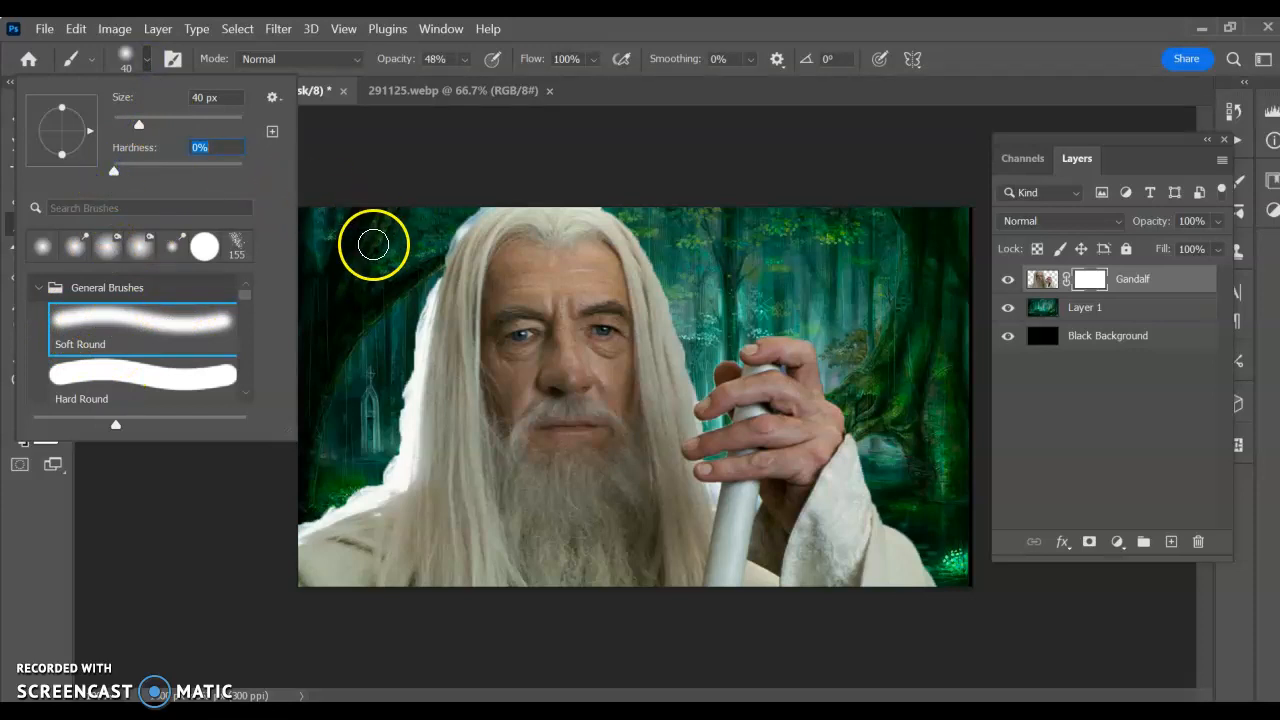
{"action": "left_click", "coordinate": [373, 244]}
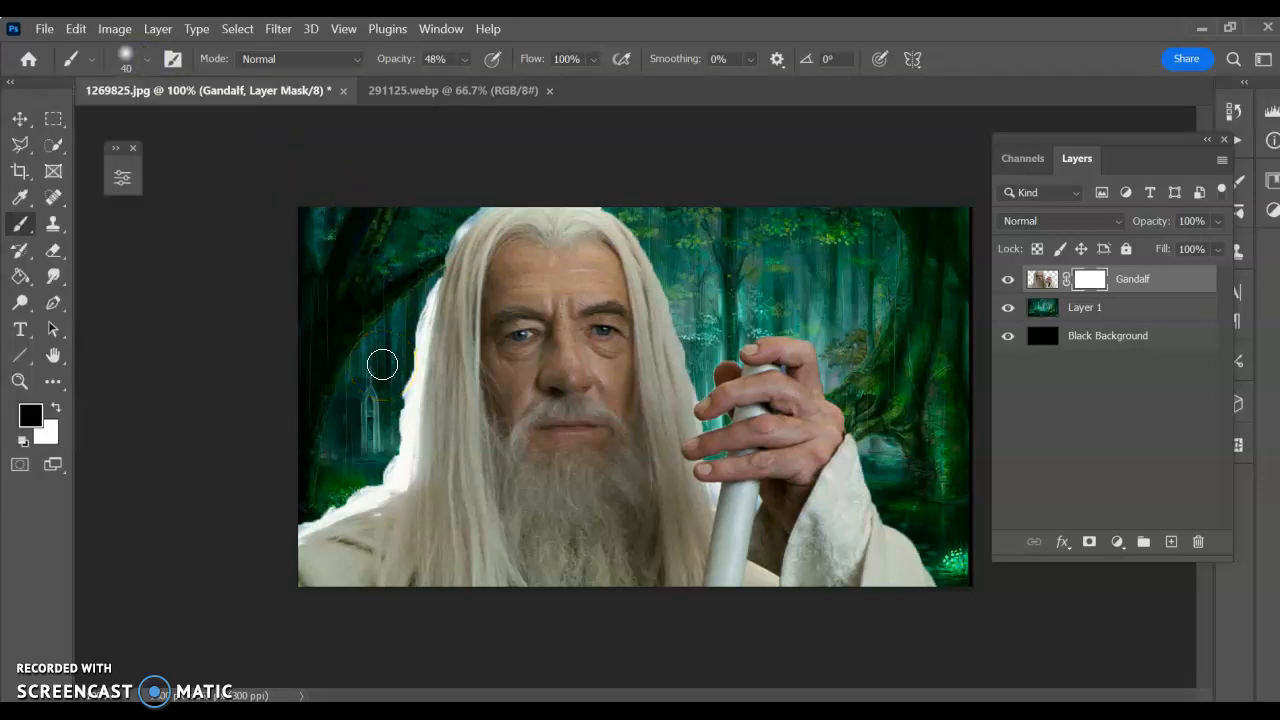
{"action": "left_click", "coordinate": [464, 60]}
{"action": "left_click", "coordinate": [465, 84]}
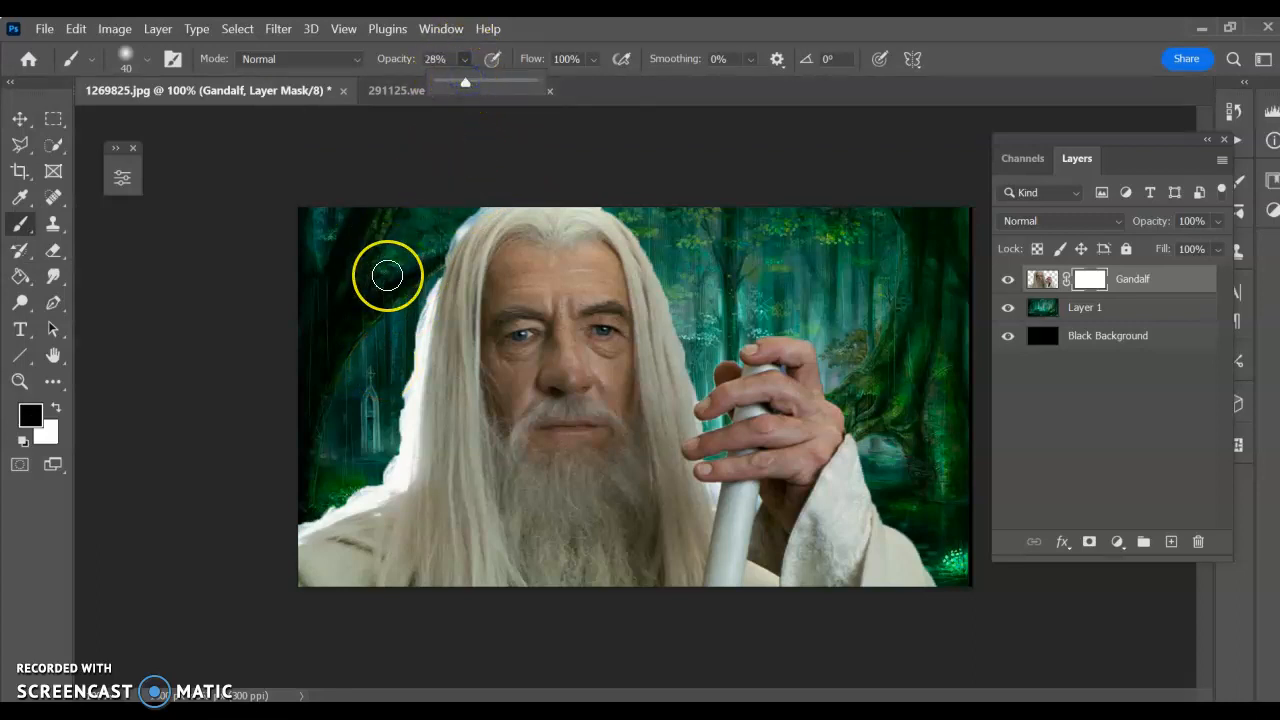
Paint black on the Gandalf mask along the top of the head, the outer hair and the shoulder to soften the bright edge.
{"action": "mouse_move", "coordinate": [387, 275]}
{"action": "left_mouse_down"}
{"action": "mouse_move", "coordinate": [391, 286]}
{"action": "mouse_move", "coordinate": [463, 217]}
{"action": "left_mouse_up"}
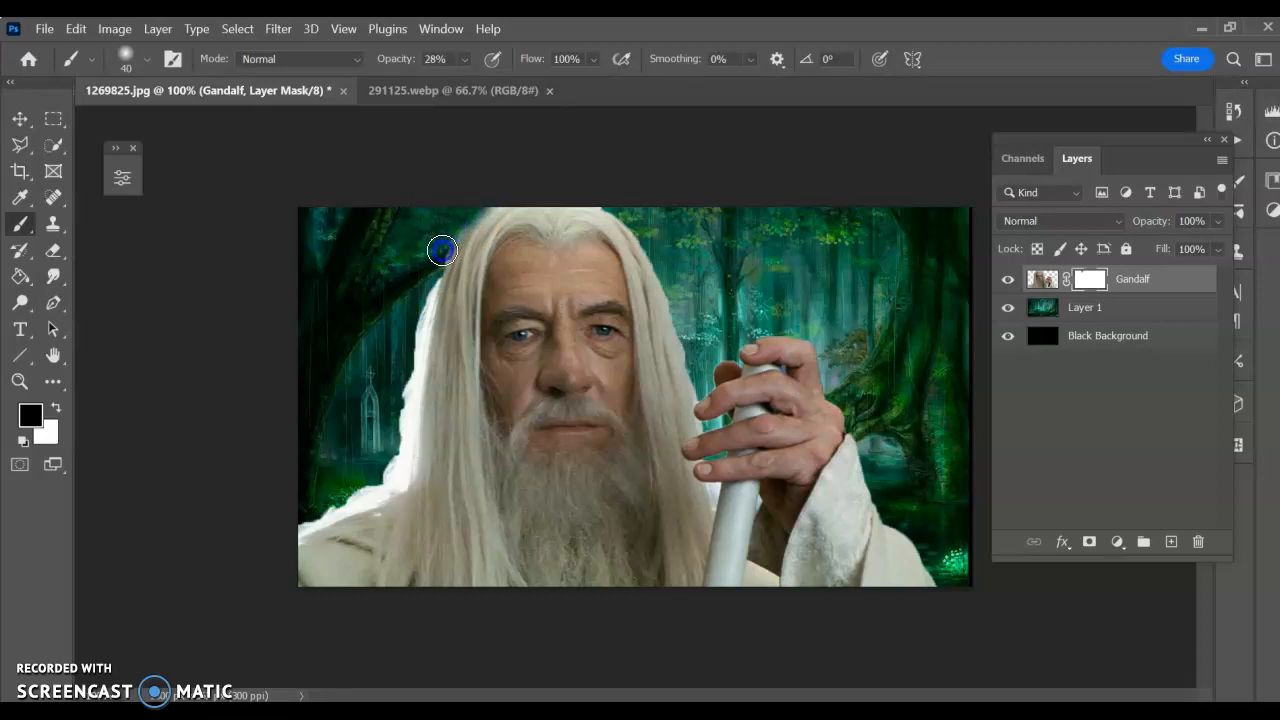
{"action": "left_click_drag", "start_coordinate": [503, 200], "coordinate": [604, 199]}
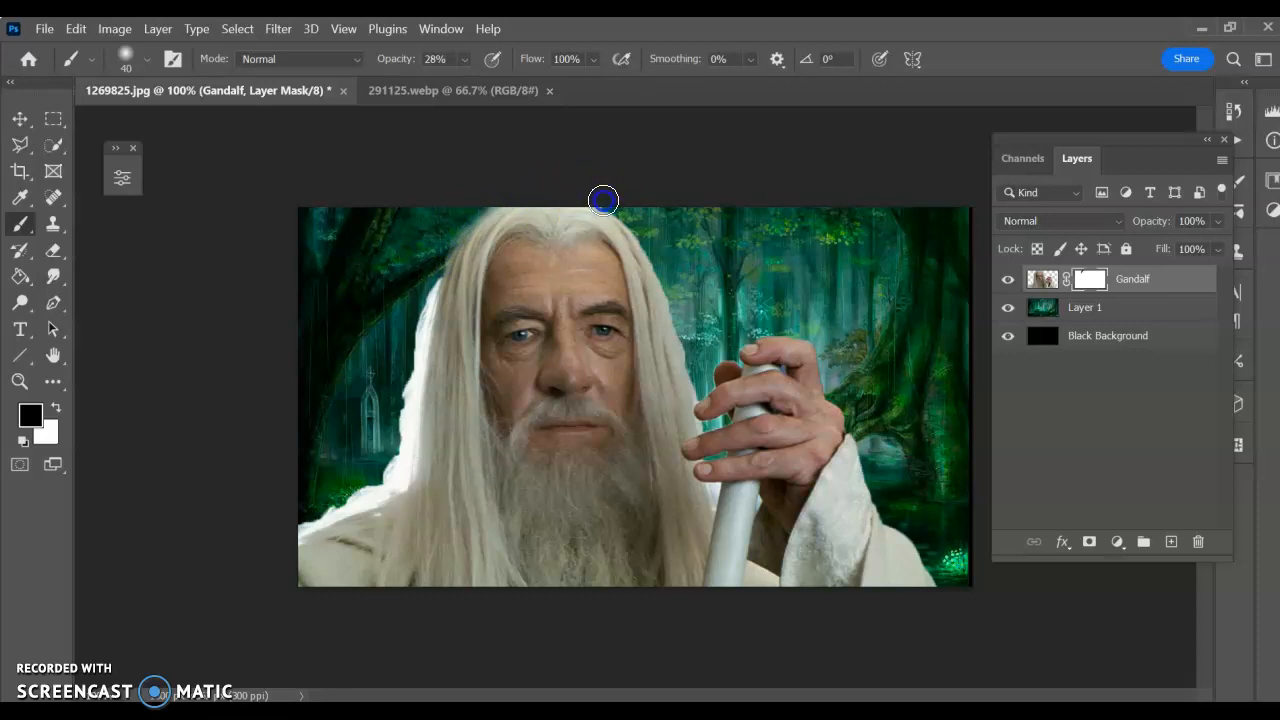
{"action": "left_click_drag", "start_coordinate": [420, 311], "coordinate": [415, 328]}
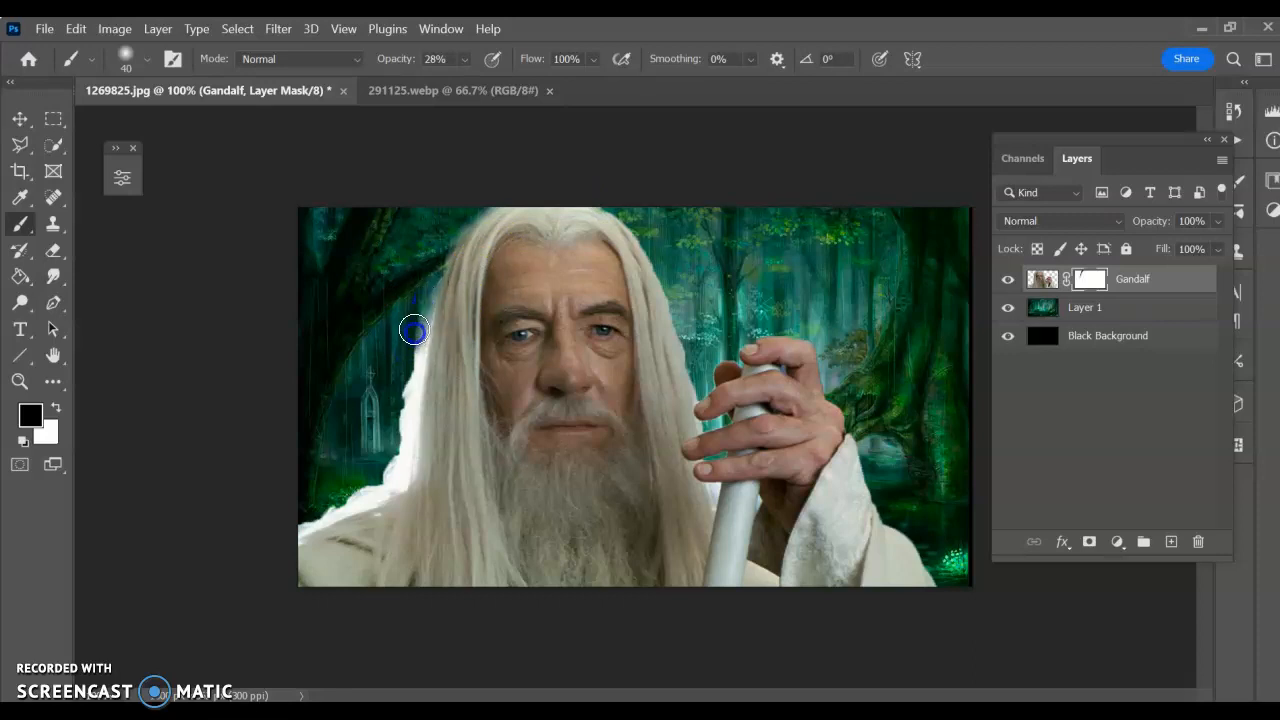
{"action": "left_click_drag", "start_coordinate": [400, 395], "coordinate": [398, 416]}
{"action": "mouse_move", "coordinate": [386, 467]}
{"action": "left_mouse_down"}
{"action": "mouse_move", "coordinate": [411, 356]}
{"action": "mouse_move", "coordinate": [400, 451]}
{"action": "mouse_move", "coordinate": [303, 523]}
{"action": "mouse_move", "coordinate": [386, 491]}
{"action": "mouse_move", "coordinate": [409, 389]}
{"action": "mouse_move", "coordinate": [385, 481]}
{"action": "mouse_move", "coordinate": [358, 491]}
{"action": "left_mouse_up"}
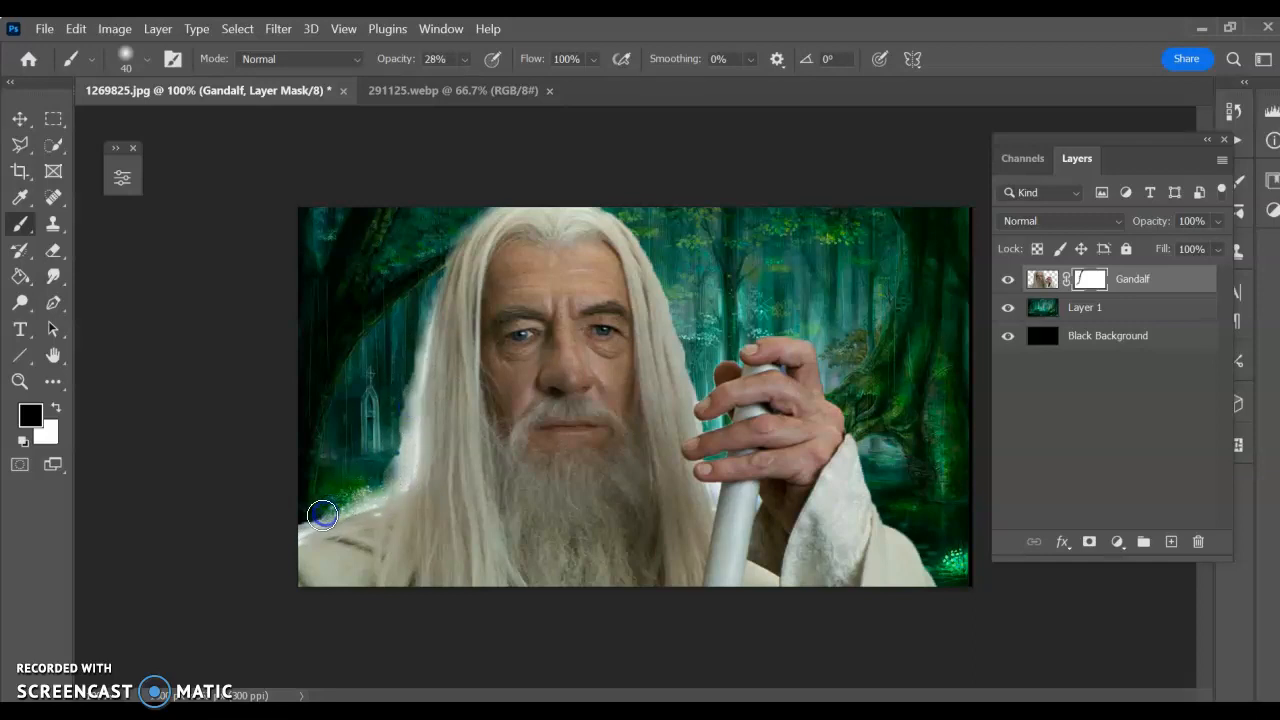
{"action": "left_click_drag", "start_coordinate": [296, 529], "coordinate": [388, 465]}
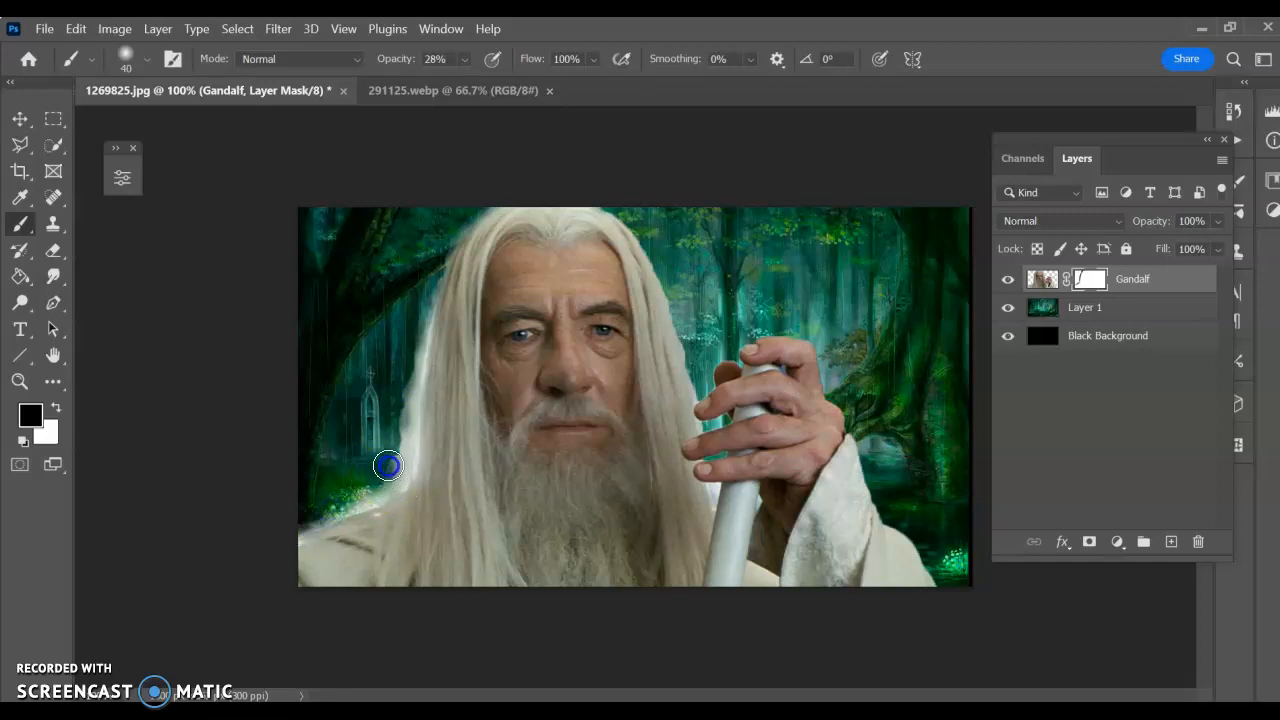
{"action": "mouse_move", "coordinate": [412, 381]}
{"action": "left_mouse_down"}
{"action": "mouse_move", "coordinate": [396, 488]}
{"action": "mouse_move", "coordinate": [415, 455]}
{"action": "mouse_move", "coordinate": [437, 286]}
{"action": "left_mouse_up"}
{"action": "left_click", "coordinate": [419, 340]}
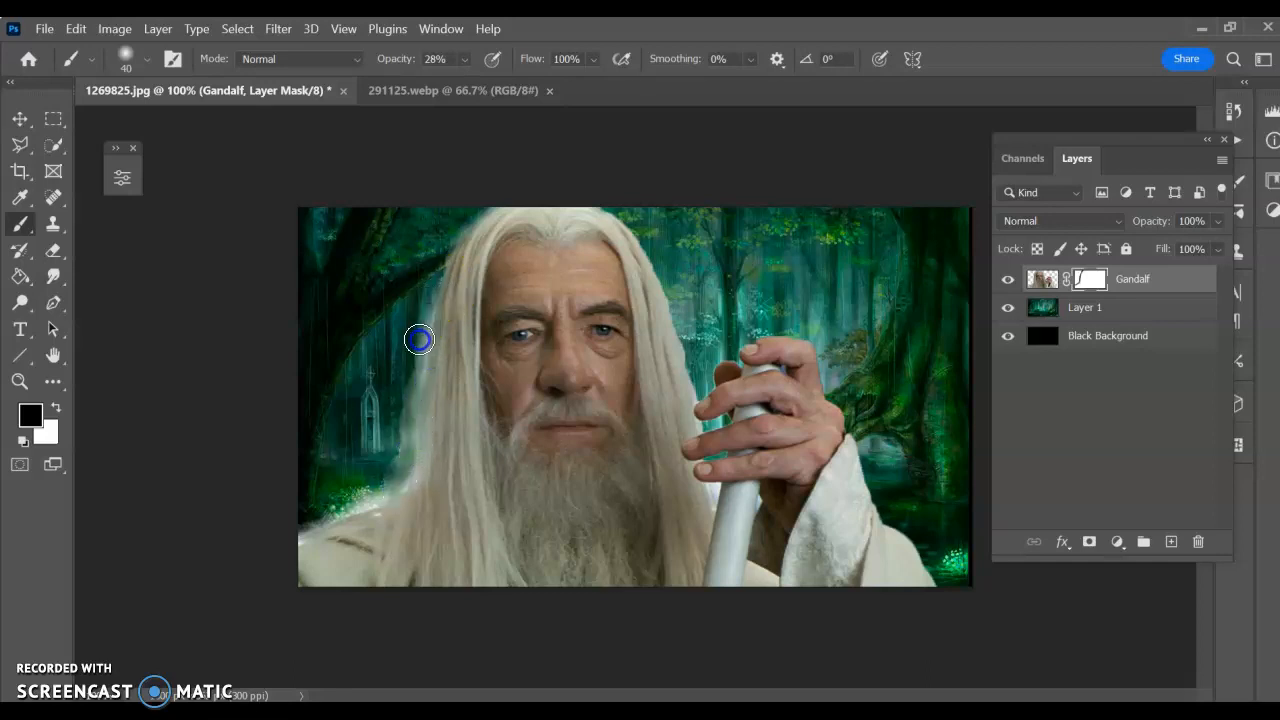
{"action": "mouse_move", "coordinate": [410, 392]}
{"action": "left_mouse_down"}
{"action": "mouse_move", "coordinate": [429, 311]}
{"action": "mouse_move", "coordinate": [397, 431]}
{"action": "mouse_move", "coordinate": [406, 423]}
{"action": "mouse_move", "coordinate": [356, 486]}
{"action": "left_mouse_up"}
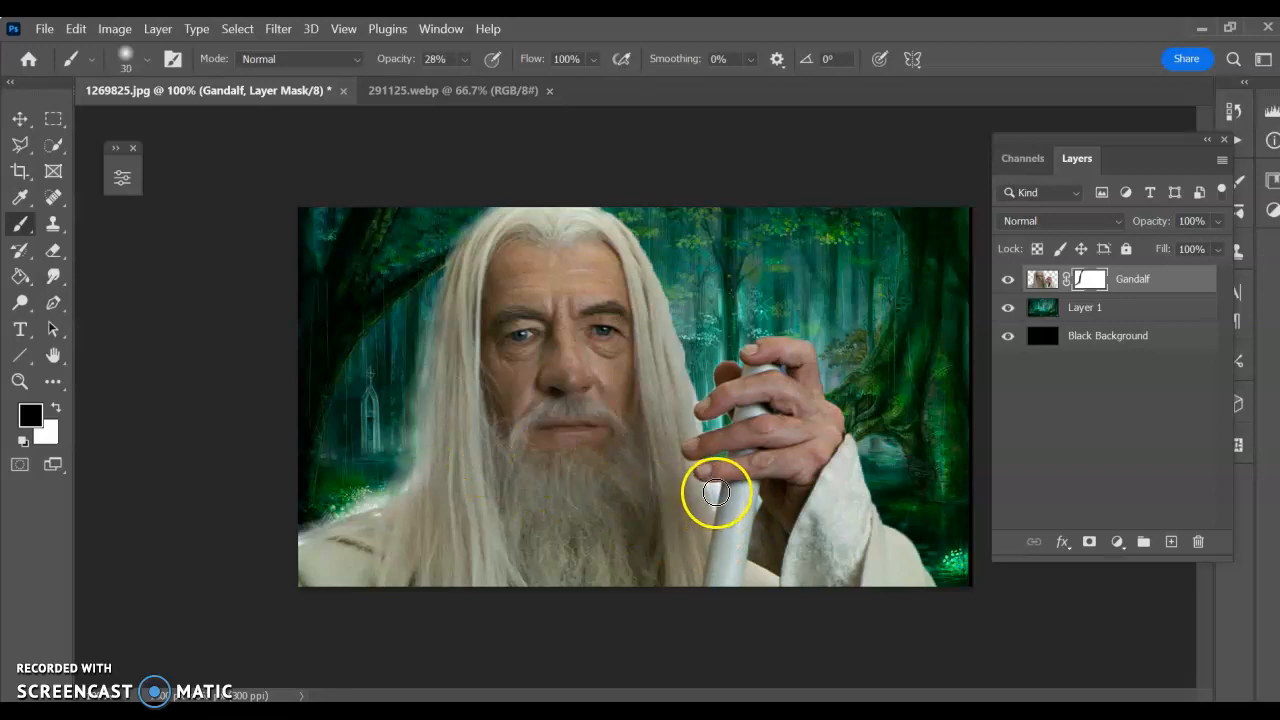
Mask out the light patches beside the staff below the hand and touch up the shoulder edge, reducing the brush to 20 px.
{"action": "left_click_drag", "start_coordinate": [712, 494], "coordinate": [714, 498]}
{"action": "left_click_drag", "start_coordinate": [713, 508], "coordinate": [761, 515]}
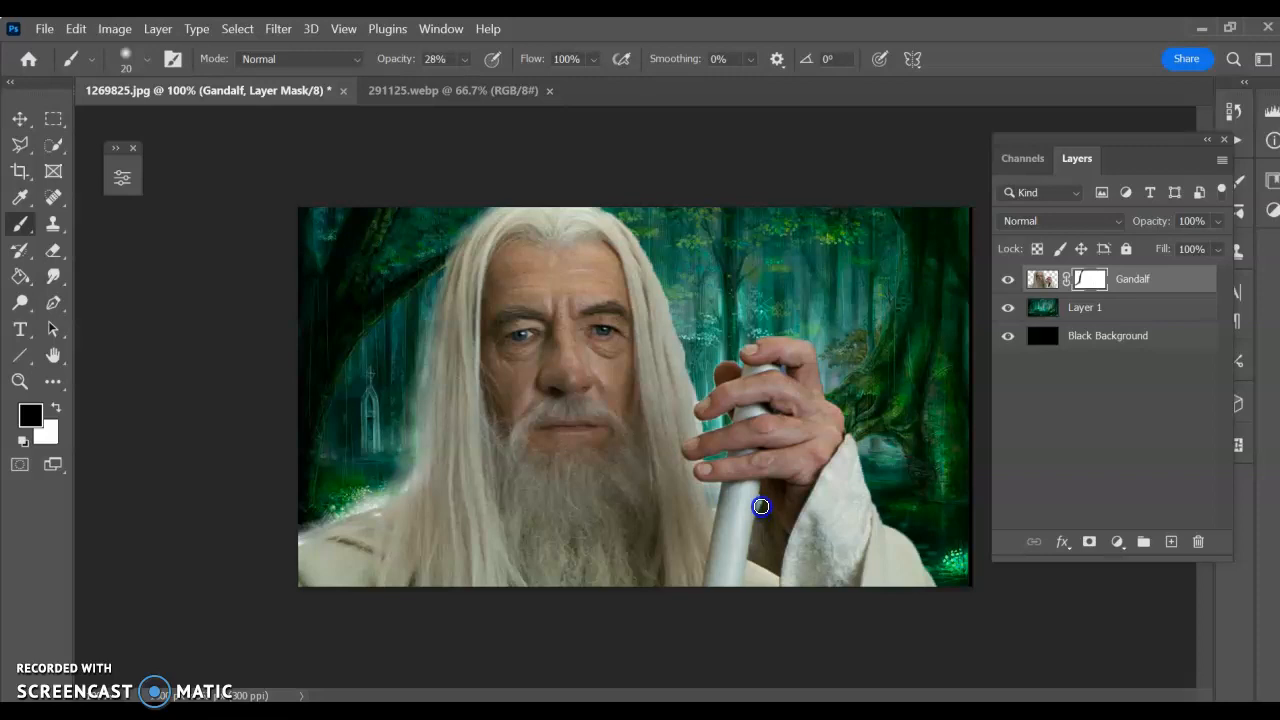
{"action": "left_click_drag", "start_coordinate": [383, 494], "coordinate": [340, 522]}
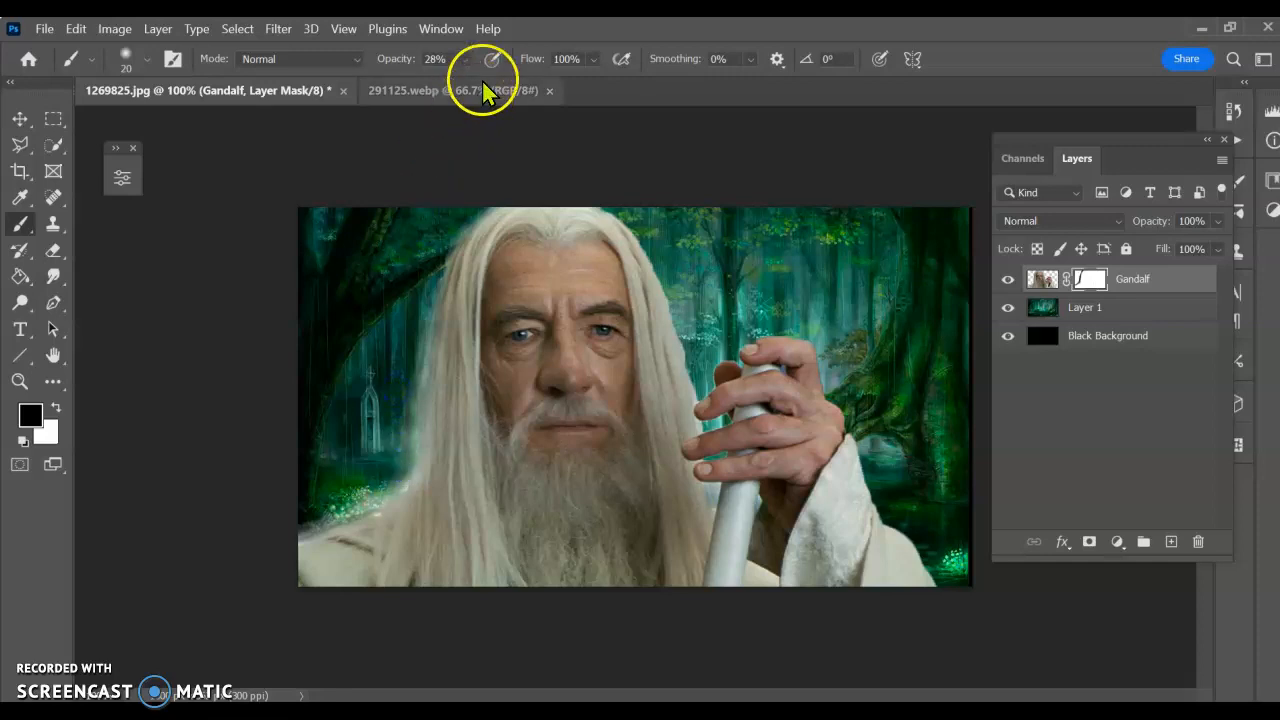
Paint black over the face on the Gandalf mask with a 400 px brush at 100% opacity.
{"action": "left_click", "coordinate": [464, 58]}
{"action": "left_click_drag", "start_coordinate": [475, 84], "coordinate": [669, 111]}
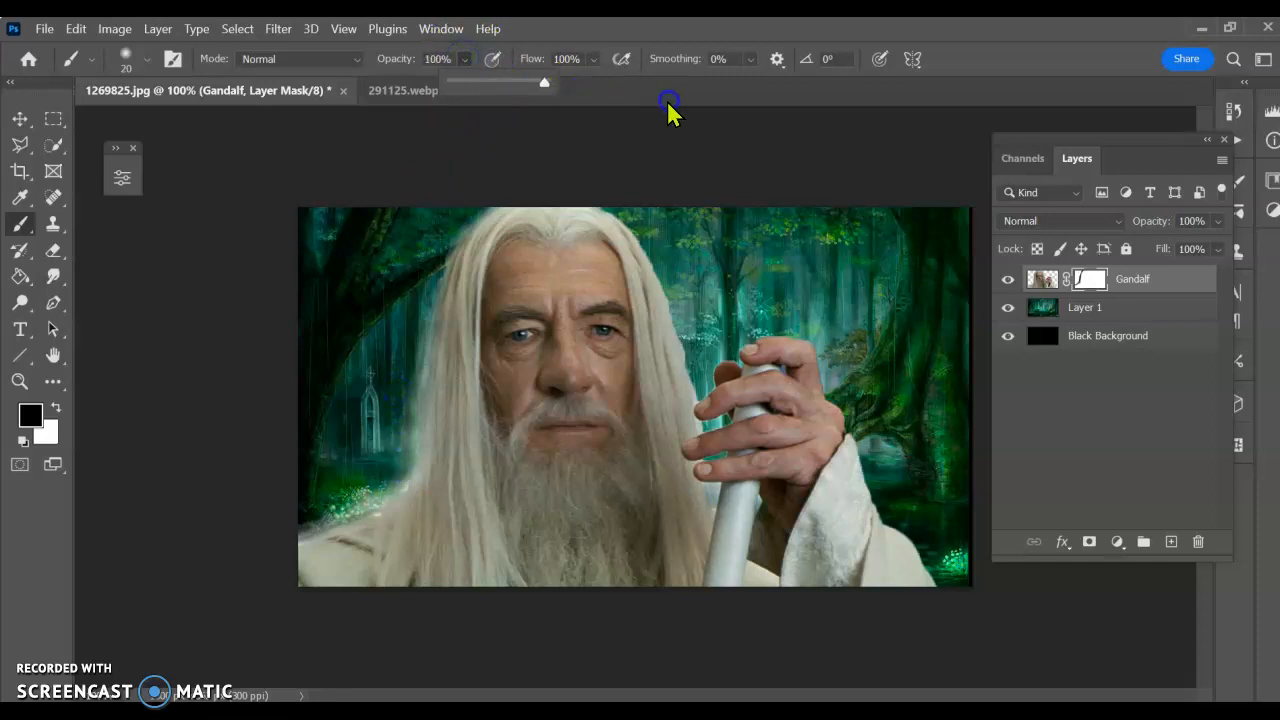
{"action": "left_click", "coordinate": [287, 248]}
{"action": "key", "text": "bracketright"}
{"action": "key", "text": "bracketright"}
{"action": "key", "text": "bracketright"}
{"action": "key", "text": "bracketright"}
{"action": "key", "text": "bracketright"}
{"action": "key", "text": "bracketright"}
{"action": "key", "text": "bracketright"}
{"action": "key", "text": "bracketright"}
{"action": "key", "text": "bracketright"}
{"action": "key", "text": "bracketright"}
{"action": "key", "text": "bracketright"}
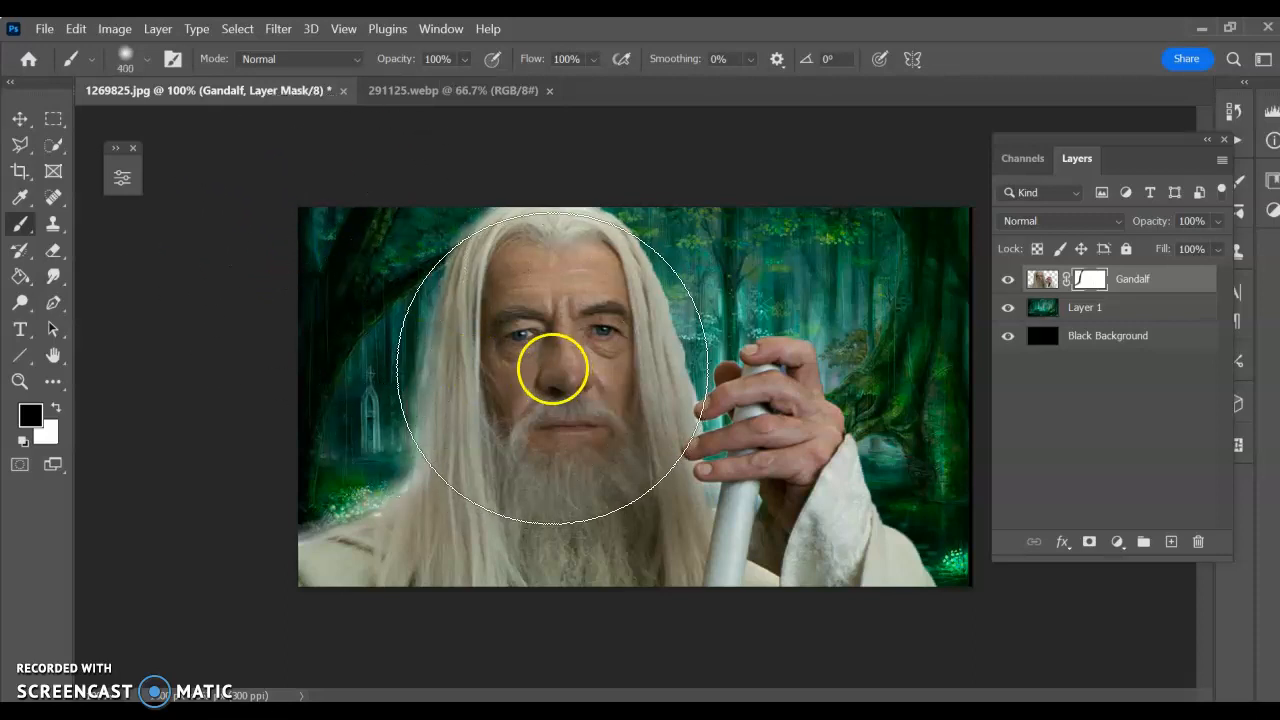
{"action": "left_click_drag", "start_coordinate": [531, 371], "coordinate": [555, 371]}
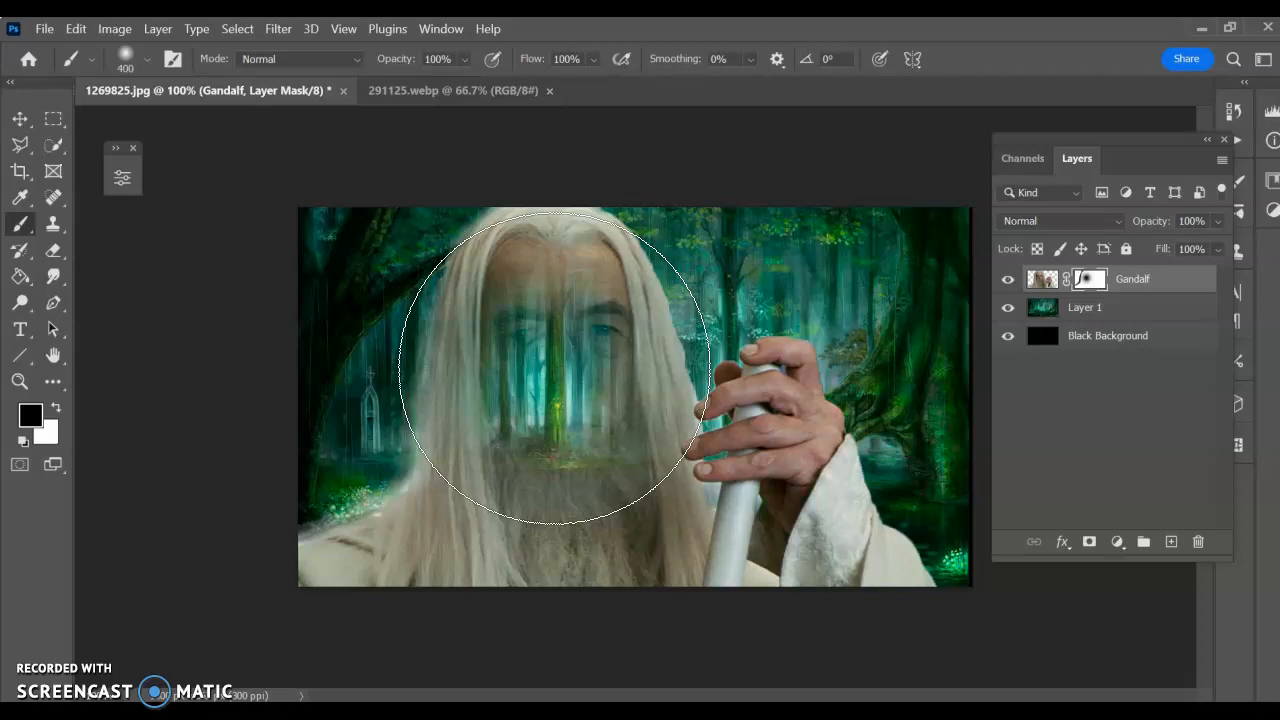
{"action": "left_click", "coordinate": [614, 343]}
{"action": "left_click", "coordinate": [1057, 286]}
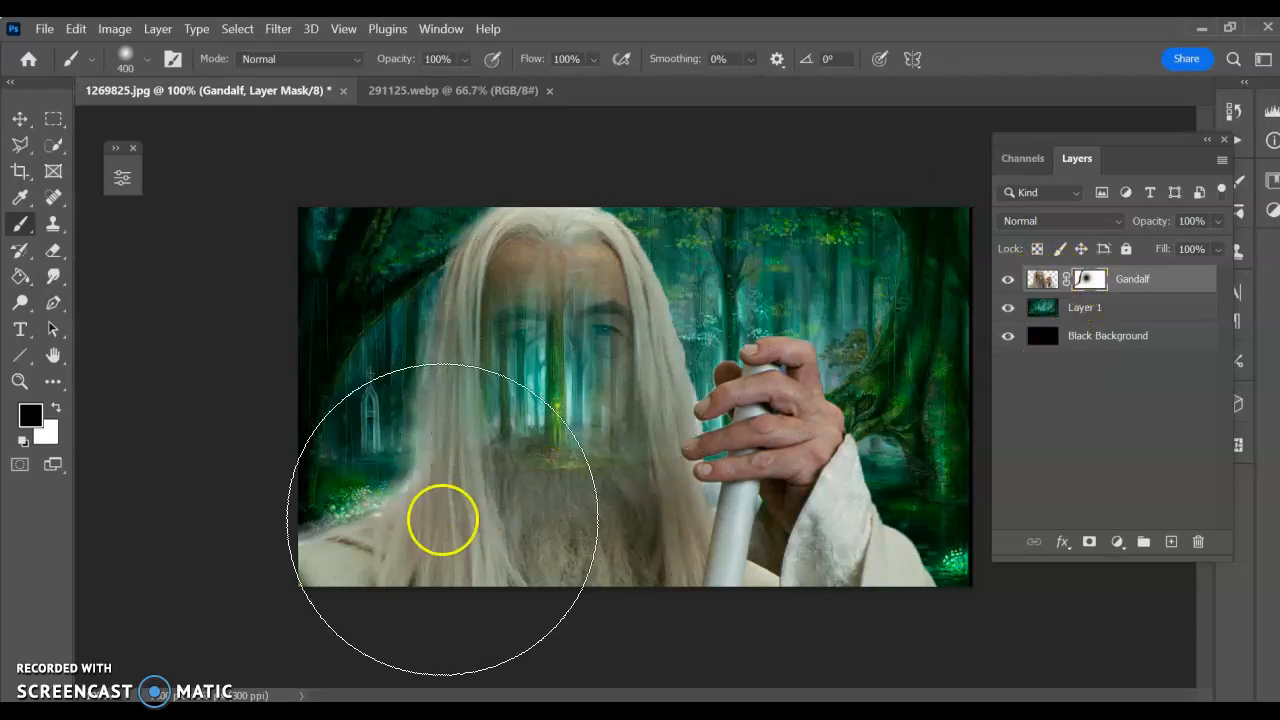
Switch the foreground color to white and paint the face and beard back in on the Gandalf mask.
{"action": "left_click", "coordinate": [56, 407]}
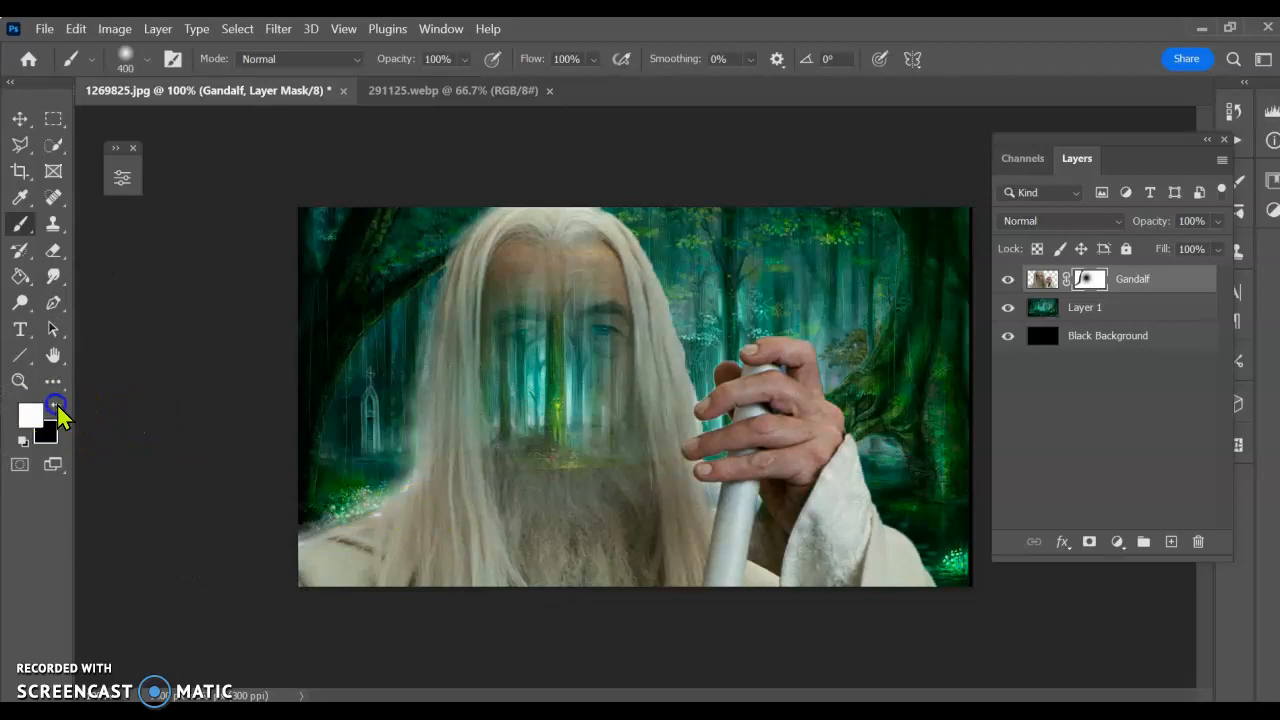
{"action": "mouse_move", "coordinate": [510, 468]}
{"action": "left_mouse_down"}
{"action": "mouse_move", "coordinate": [552, 419]}
{"action": "mouse_move", "coordinate": [543, 371]}
{"action": "mouse_move", "coordinate": [555, 356]}
{"action": "mouse_move", "coordinate": [569, 484]}
{"action": "mouse_move", "coordinate": [565, 444]}
{"action": "left_mouse_up"}
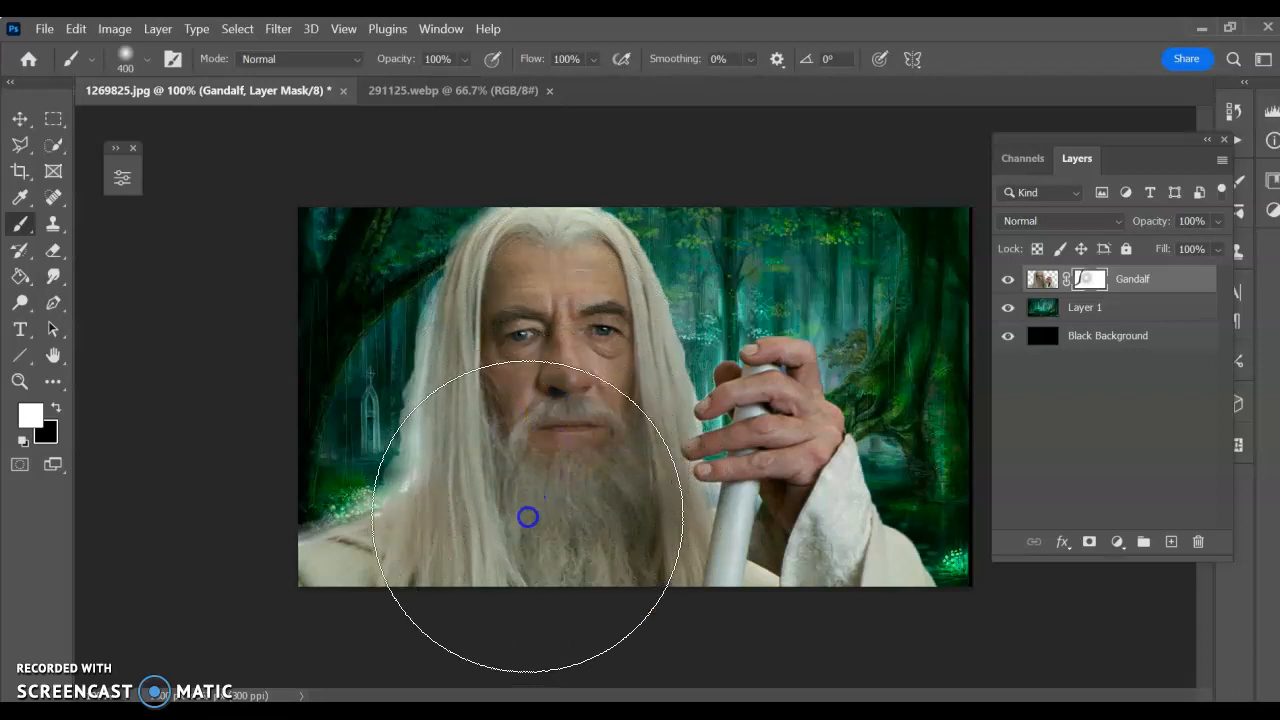
{"action": "left_click_drag", "start_coordinate": [558, 516], "coordinate": [597, 543]}
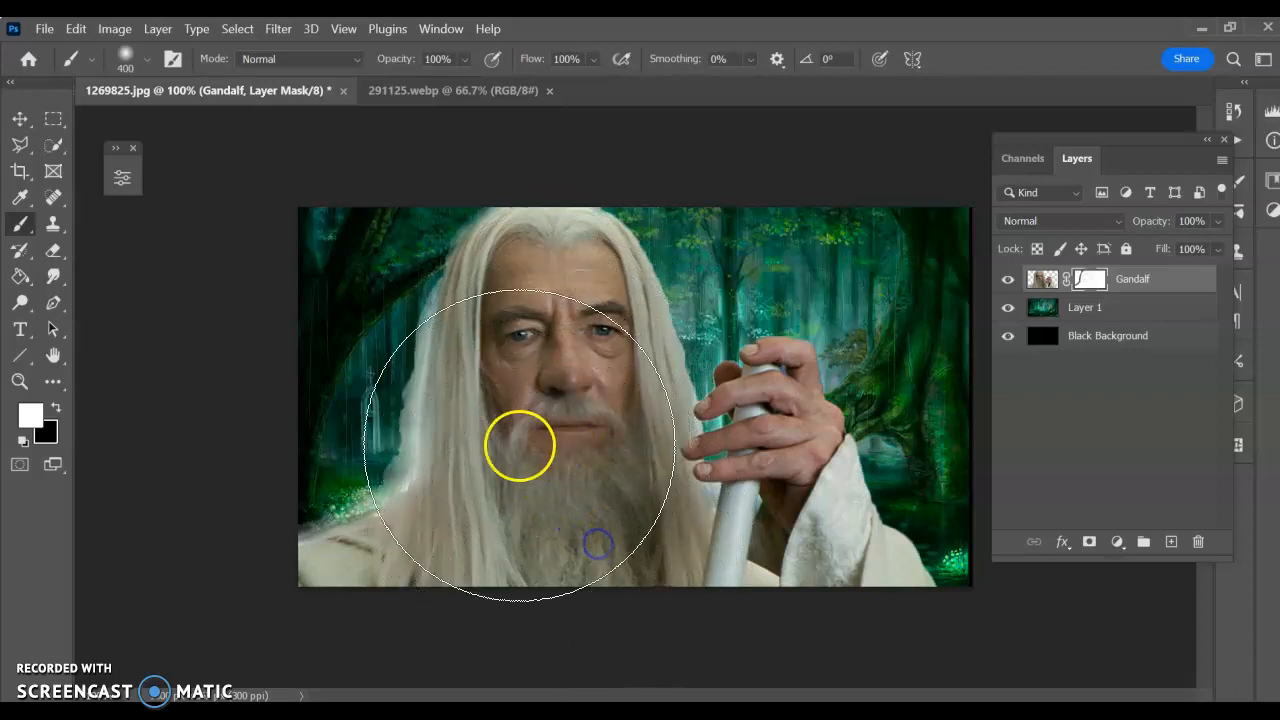
Reduce the brush to 40 px and paint black on the Gandalf mask along the outer hair on both sides and the shoulder.
{"action": "key", "text": "bracketright"}
{"action": "key", "text": "bracketright"}
{"action": "key", "text": "bracketright"}
{"action": "key", "text": "bracketleft"}
{"action": "key", "text": "bracketleft"}
{"action": "key", "text": "bracketleft"}
{"action": "key", "text": "bracketleft"}
{"action": "key", "text": "bracketleft"}
{"action": "key", "text": "bracketleft"}
{"action": "key", "text": "bracketleft"}
{"action": "key", "text": "bracketleft"}
{"action": "key", "text": "bracketleft"}
{"action": "key", "text": "bracketleft"}
{"action": "key", "text": "bracketleft"}
{"action": "key", "text": "bracketleft"}
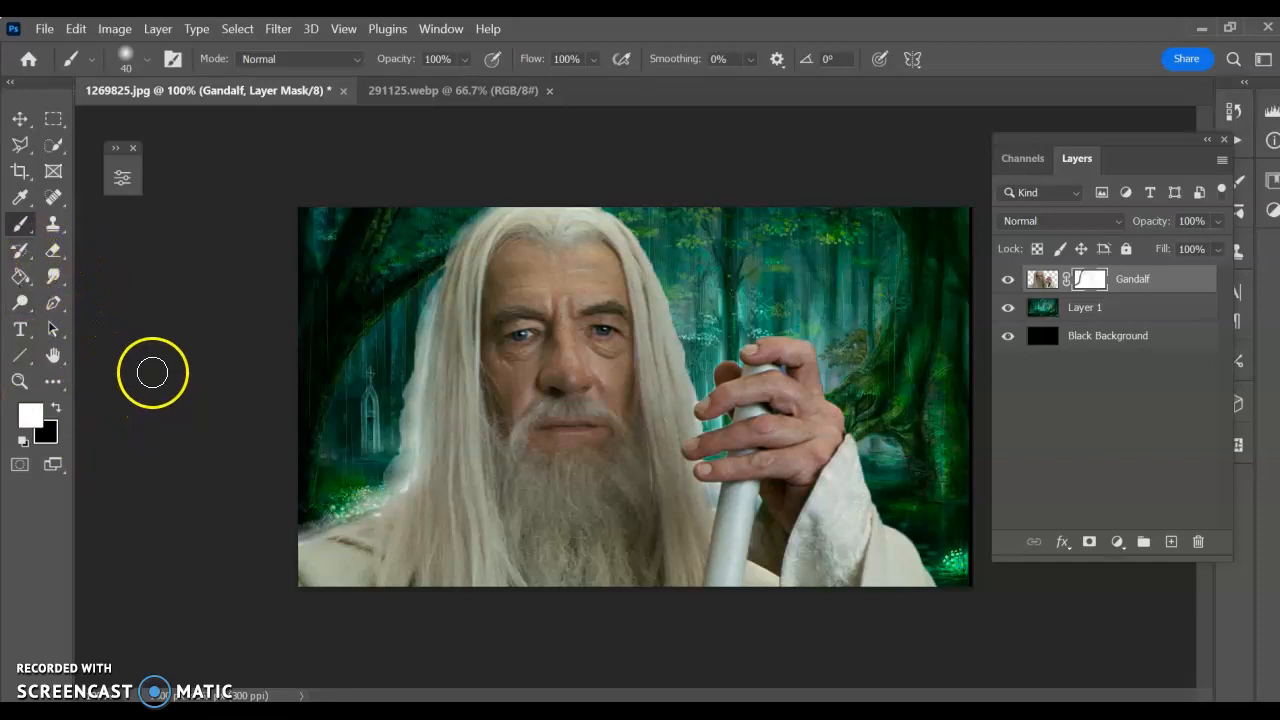
{"action": "left_click", "coordinate": [54, 414]}
{"action": "mouse_move", "coordinate": [414, 357]}
{"action": "left_mouse_down"}
{"action": "mouse_move", "coordinate": [401, 401]}
{"action": "mouse_move", "coordinate": [429, 277]}
{"action": "mouse_move", "coordinate": [382, 472]}
{"action": "mouse_move", "coordinate": [407, 438]}
{"action": "left_mouse_up"}
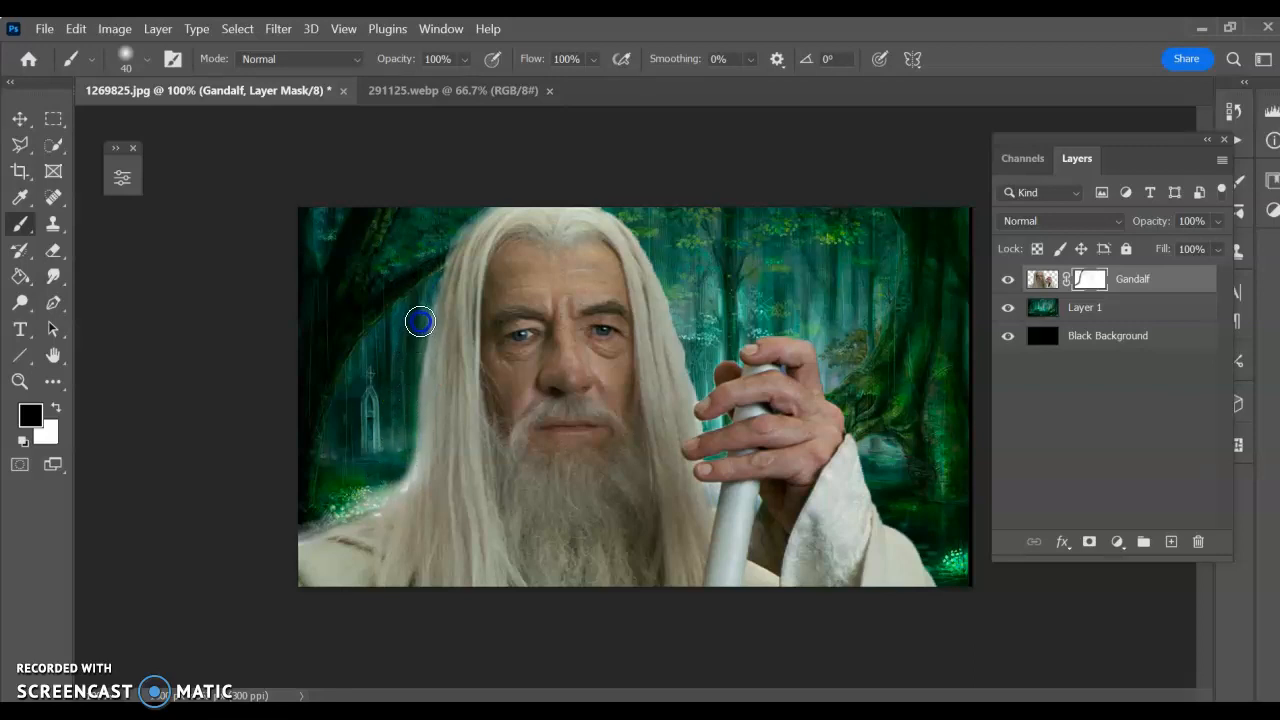
{"action": "mouse_move", "coordinate": [417, 400]}
{"action": "left_mouse_down"}
{"action": "mouse_move", "coordinate": [403, 474]}
{"action": "mouse_move", "coordinate": [337, 513]}
{"action": "mouse_move", "coordinate": [364, 456]}
{"action": "left_mouse_up"}
{"action": "left_click_drag", "start_coordinate": [685, 318], "coordinate": [689, 330]}
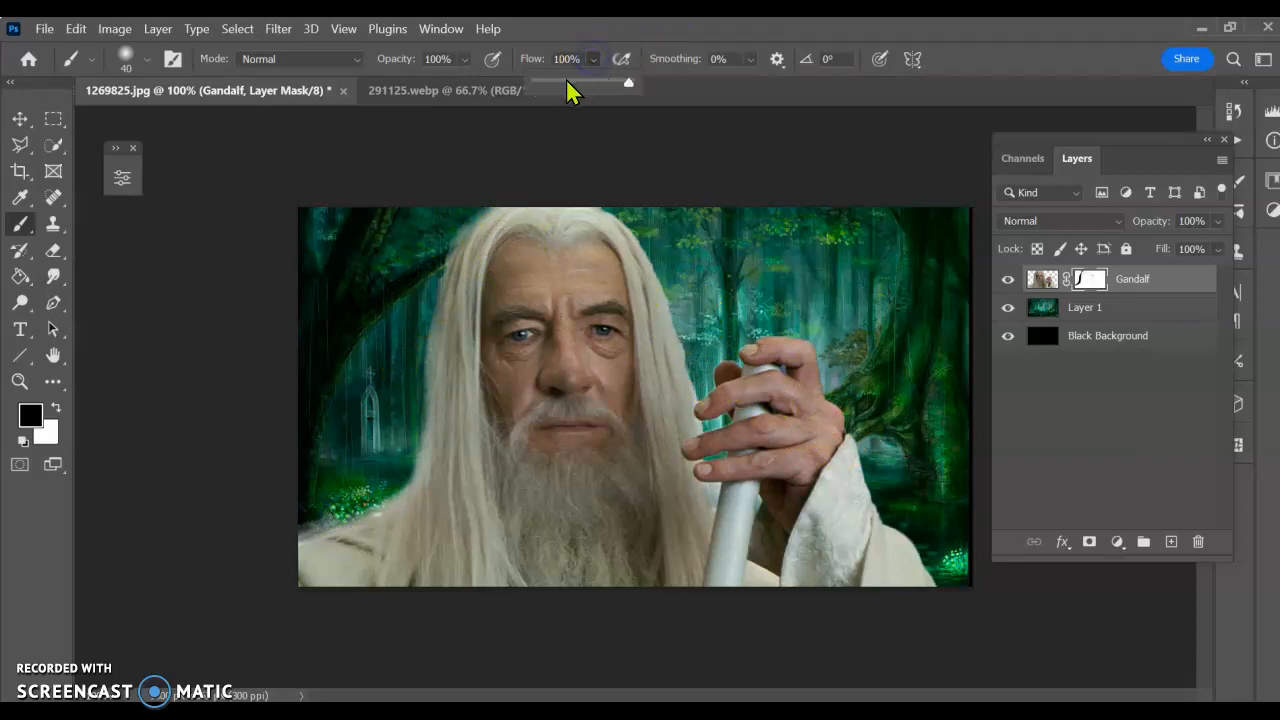
{"action": "left_click", "coordinate": [551, 82]}
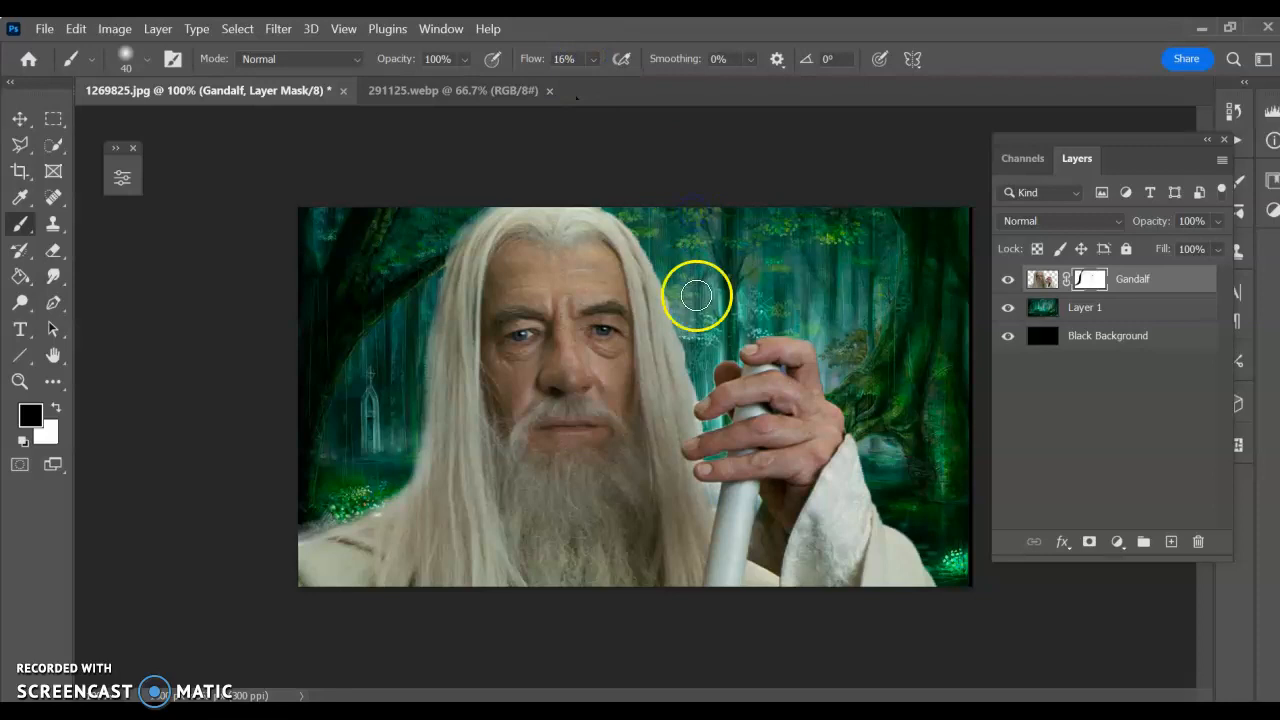
{"action": "left_click", "coordinate": [593, 61]}
{"action": "left_click_drag", "start_coordinate": [600, 82], "coordinate": [776, 92]}
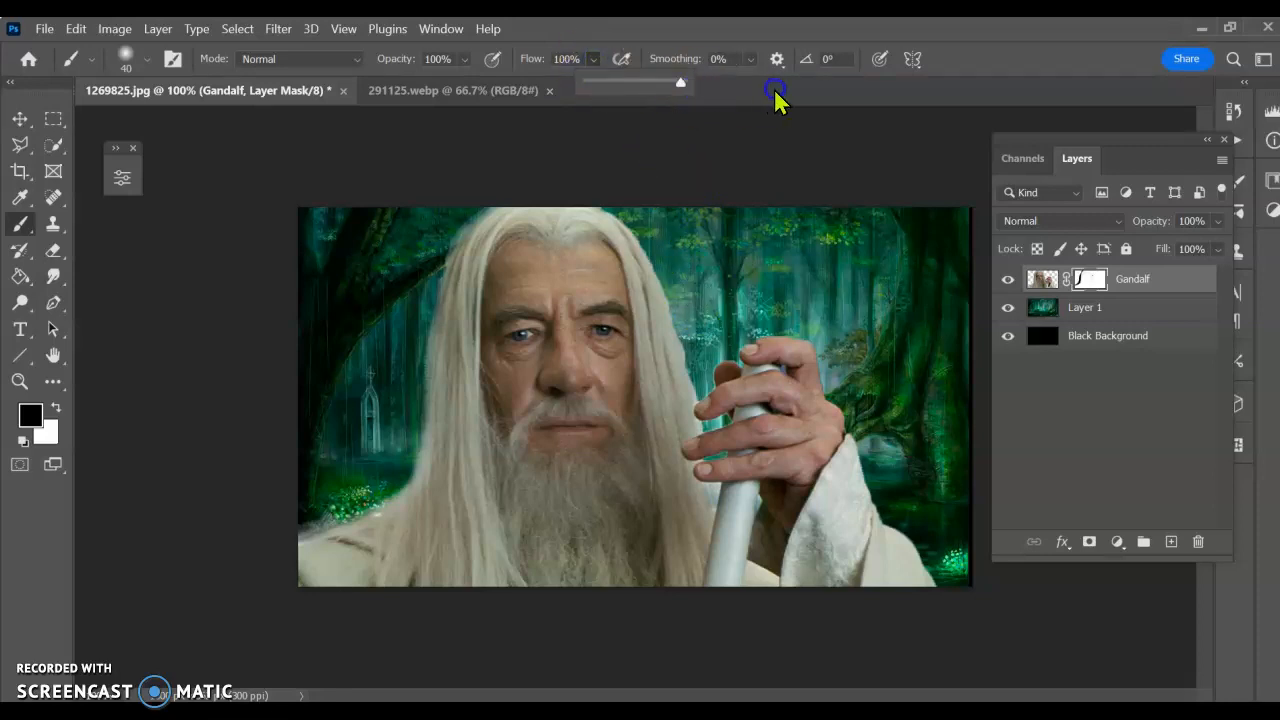
Set the brush opacity to 37% and soften the hair edge on the staff side of the head on the Gandalf mask.
{"action": "left_click", "coordinate": [467, 60]}
{"action": "left_click", "coordinate": [440, 81]}
{"action": "left_click", "coordinate": [651, 168]}
{"action": "mouse_move", "coordinate": [698, 314]}
{"action": "left_mouse_down"}
{"action": "mouse_move", "coordinate": [673, 290]}
{"action": "mouse_move", "coordinate": [700, 392]}
{"action": "left_mouse_up"}
{"action": "left_click_drag", "start_coordinate": [664, 265], "coordinate": [614, 238]}
Paint black on the Gandalf mask along the hair edge opposite the staff and down over the shoulder line.
{"action": "left_click_drag", "start_coordinate": [414, 341], "coordinate": [420, 342]}
{"action": "mouse_move", "coordinate": [407, 428]}
{"action": "left_mouse_down"}
{"action": "mouse_move", "coordinate": [423, 286]}
{"action": "mouse_move", "coordinate": [449, 229]}
{"action": "mouse_move", "coordinate": [438, 271]}
{"action": "left_mouse_up"}
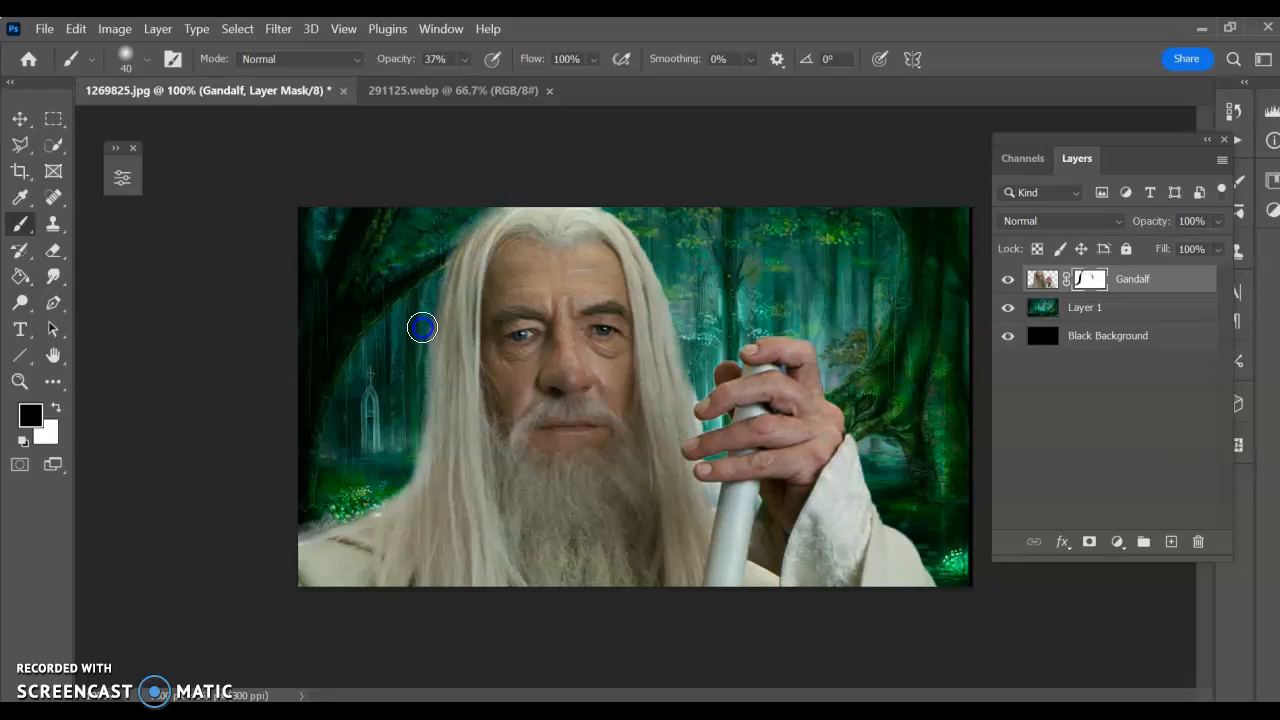
{"action": "mouse_move", "coordinate": [410, 400]}
{"action": "left_mouse_down"}
{"action": "mouse_move", "coordinate": [424, 348]}
{"action": "mouse_move", "coordinate": [421, 387]}
{"action": "left_mouse_up"}
{"action": "mouse_move", "coordinate": [399, 462]}
{"action": "left_mouse_down"}
{"action": "mouse_move", "coordinate": [426, 323]}
{"action": "mouse_move", "coordinate": [422, 361]}
{"action": "left_mouse_up"}
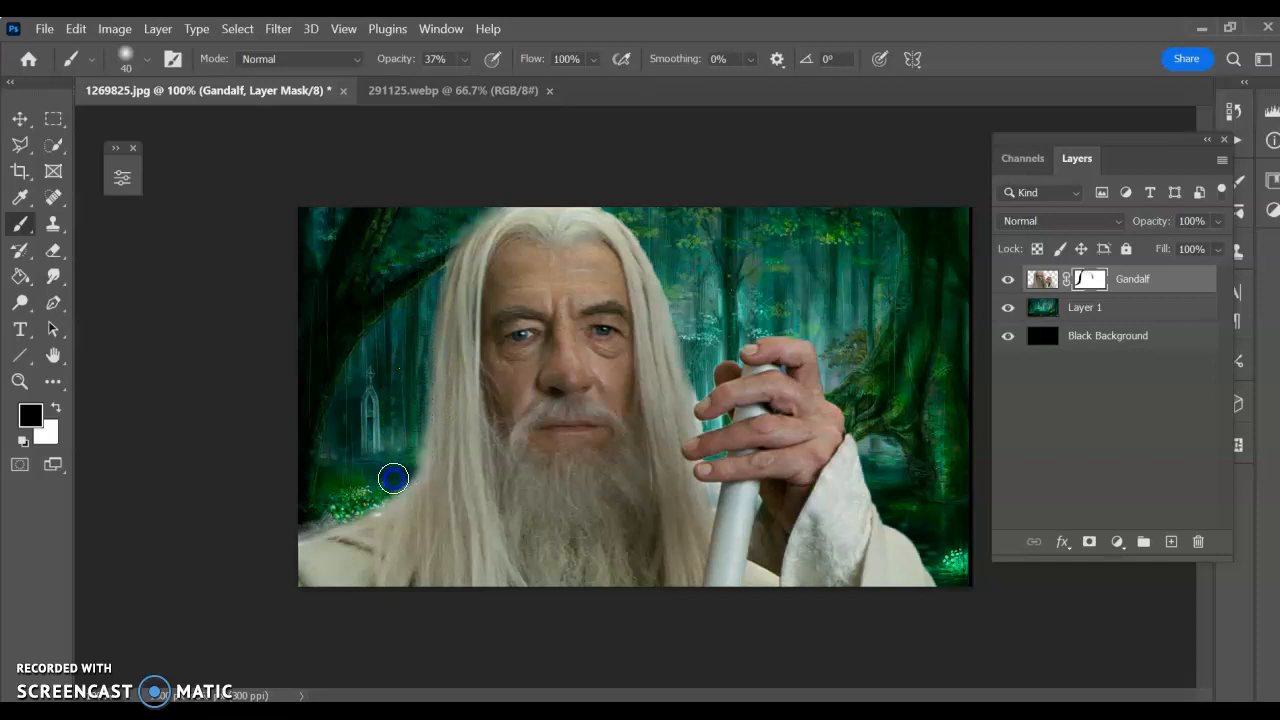
{"action": "left_click_drag", "start_coordinate": [374, 494], "coordinate": [330, 513]}
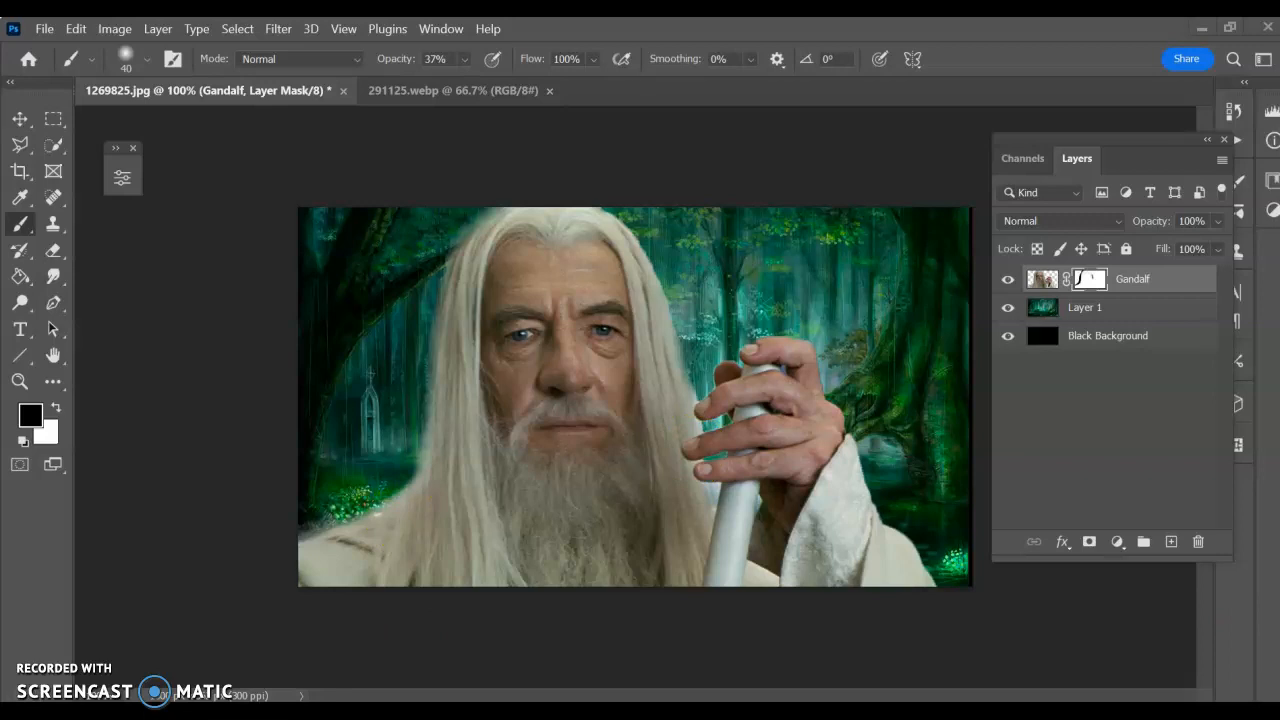
Paste the stitched wound image, scale it to 30.56% and place it over the forehead above the eye nearer the staff.
{"action": "left_click", "coordinate": [225, 544]}
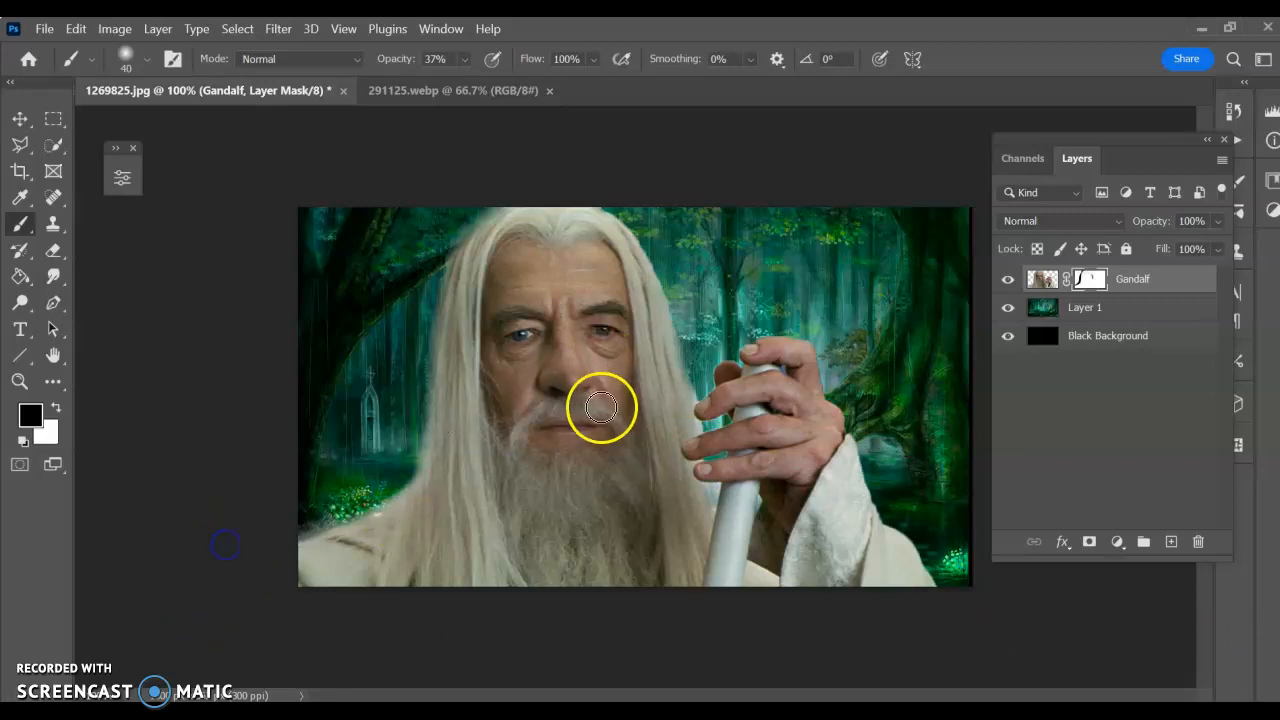
{"action": "key", "text": "ctrl+v"}
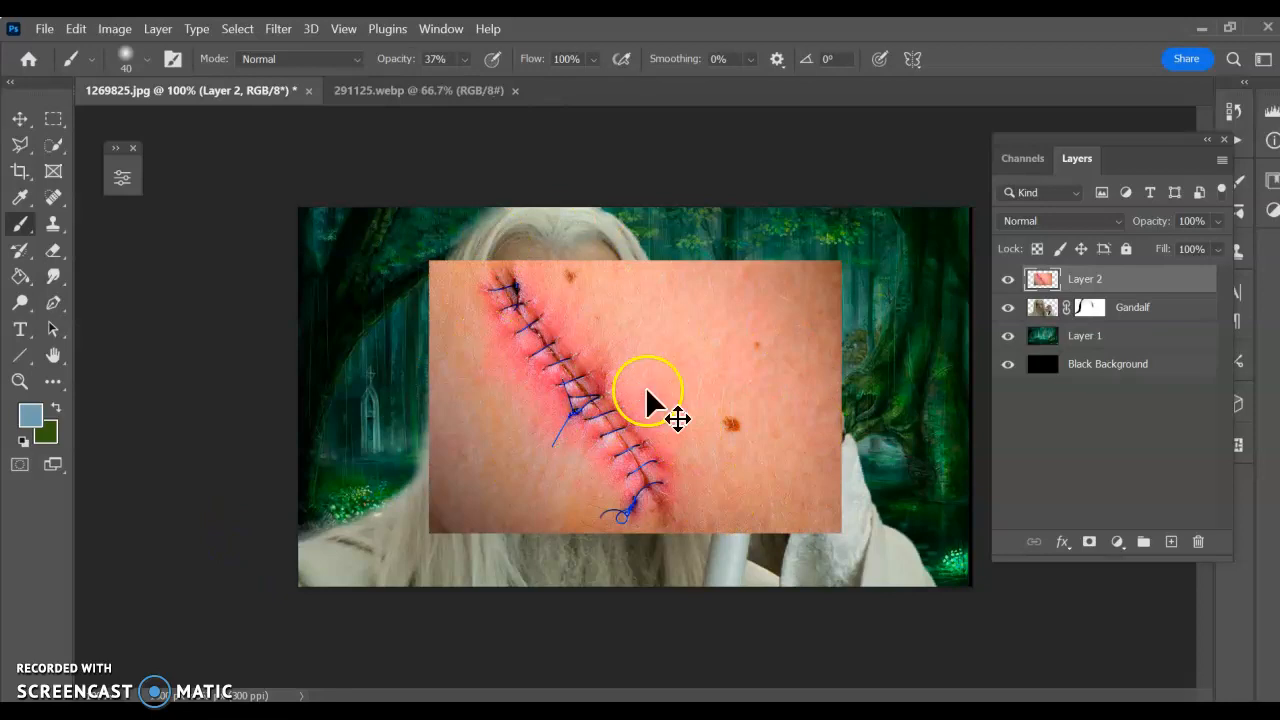
{"action": "key", "text": "ctrl+t"}
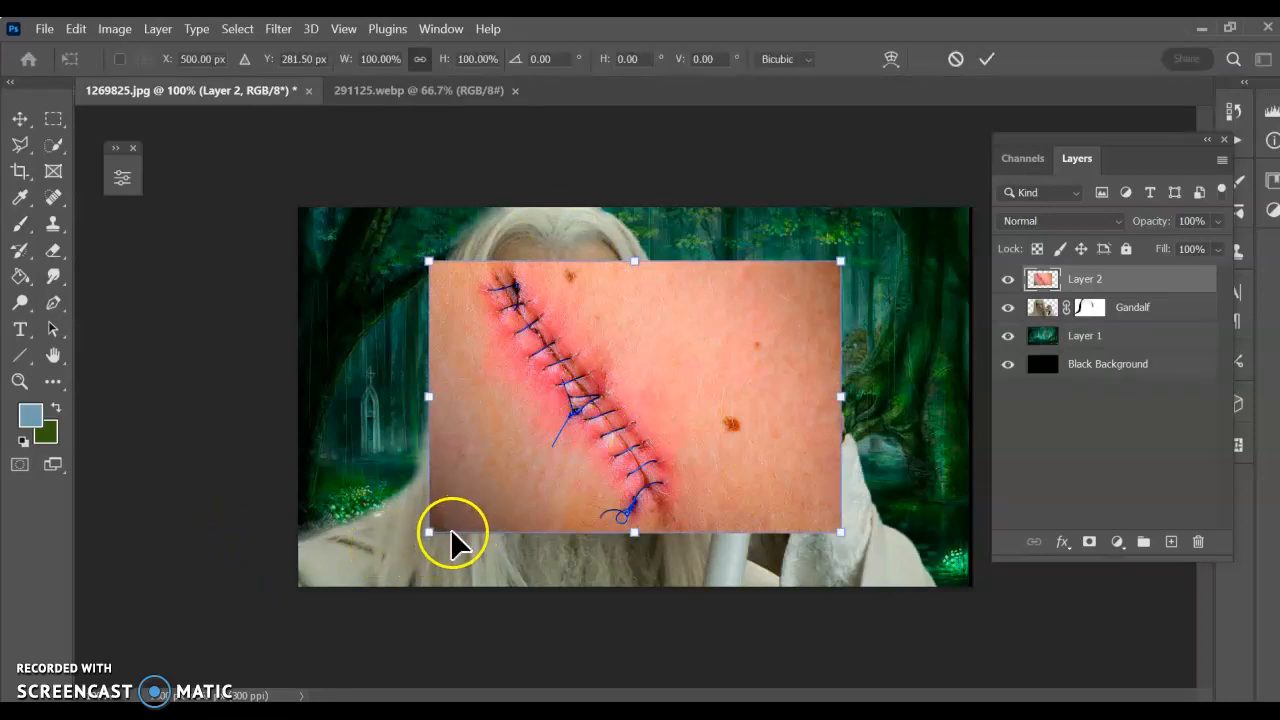
{"action": "left_click_drag", "start_coordinate": [429, 531], "coordinate": [697, 349]}
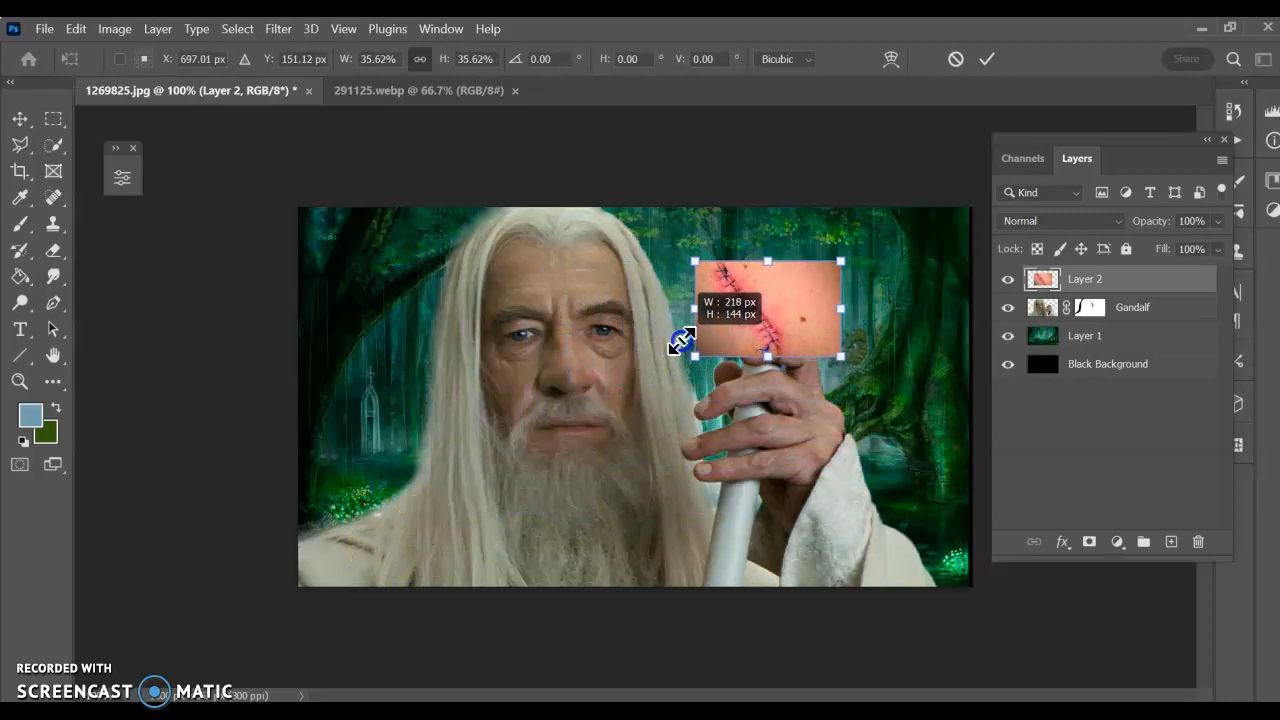
{"action": "left_click_drag", "start_coordinate": [767, 311], "coordinate": [600, 303]}
{"action": "left_click_drag", "start_coordinate": [676, 250], "coordinate": [654, 266]}
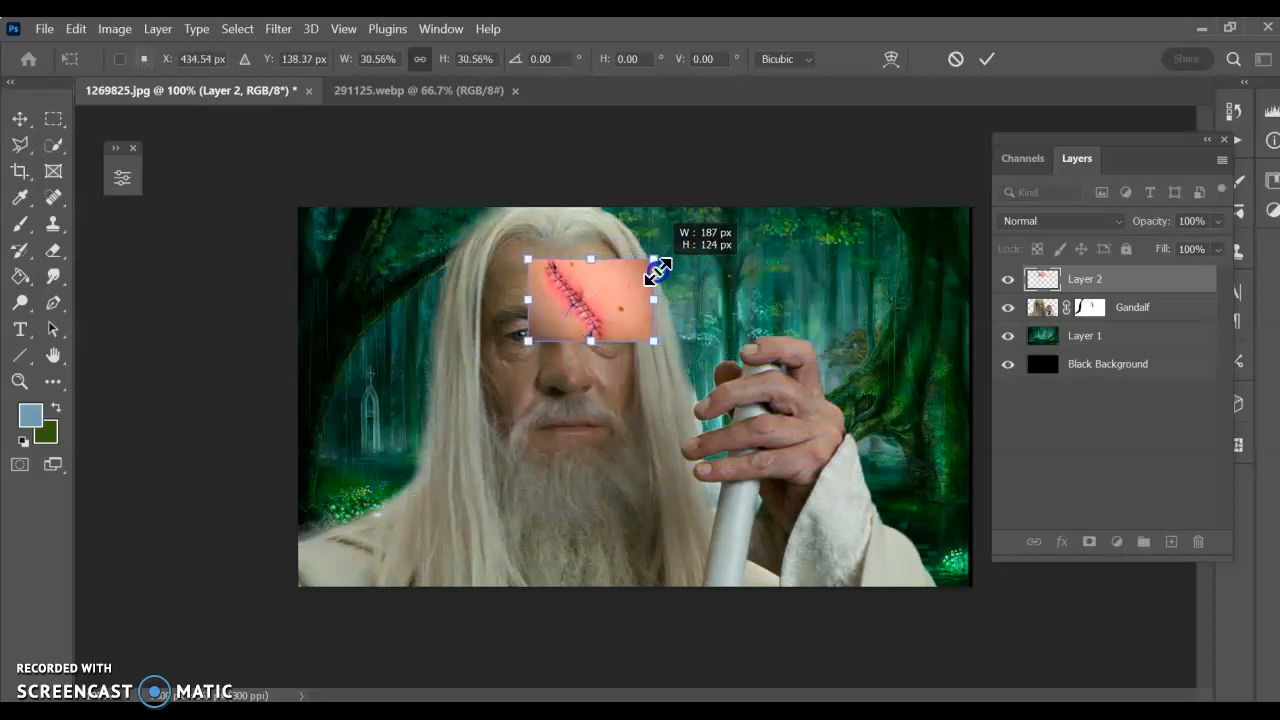
{"action": "left_click_drag", "start_coordinate": [596, 298], "coordinate": [604, 301]}
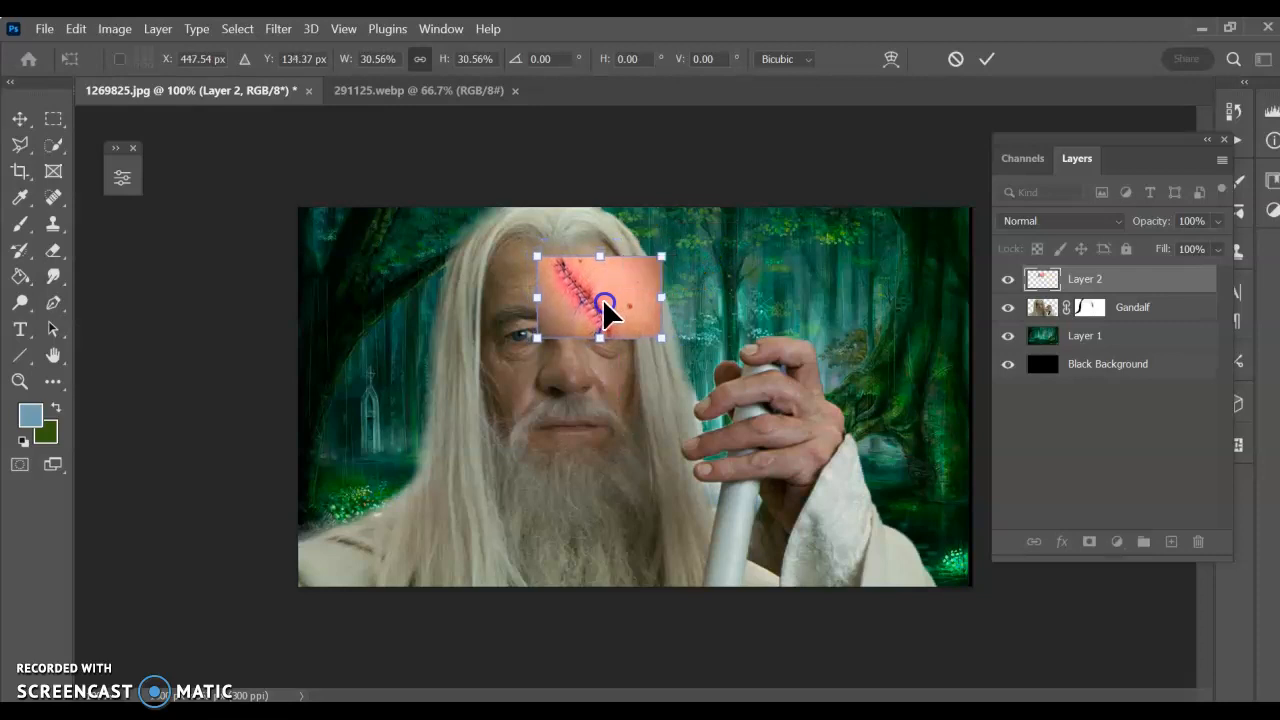
{"action": "key", "text": "Return"}
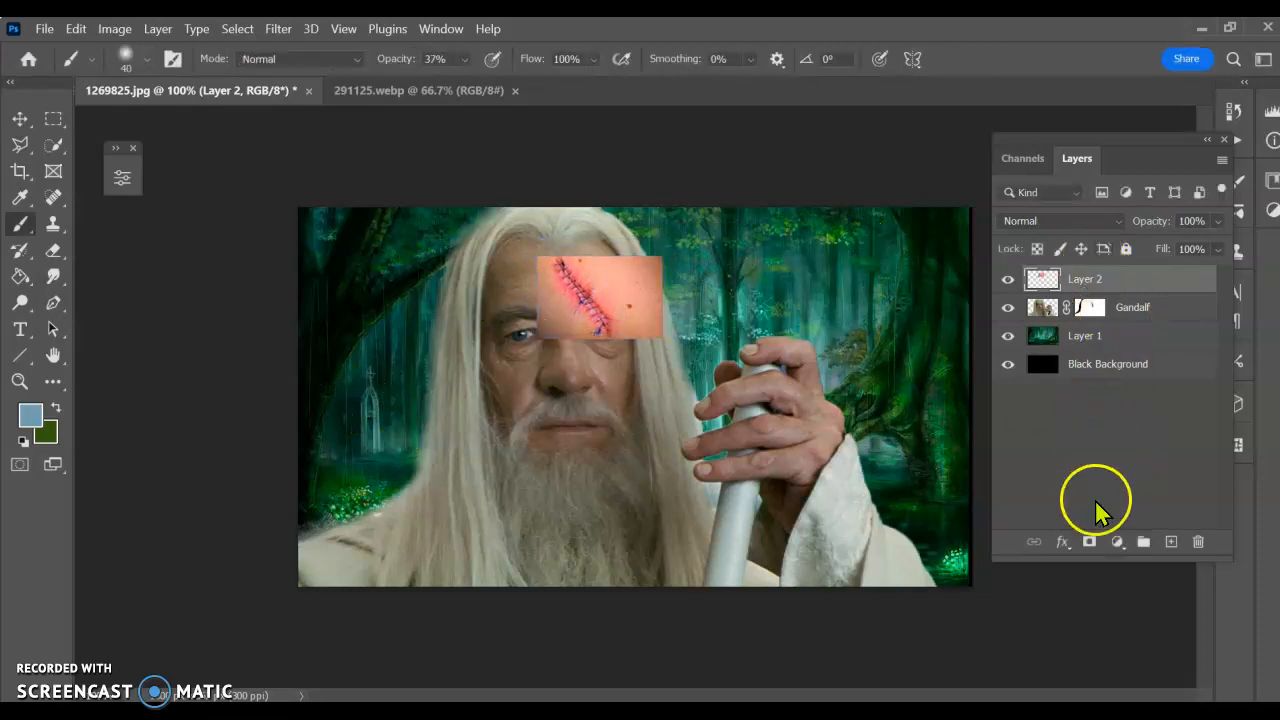
Add a layer mask to the wound layer and paint black at 37% opacity over the skin around the stitches.
{"action": "left_click", "coordinate": [1089, 542]}
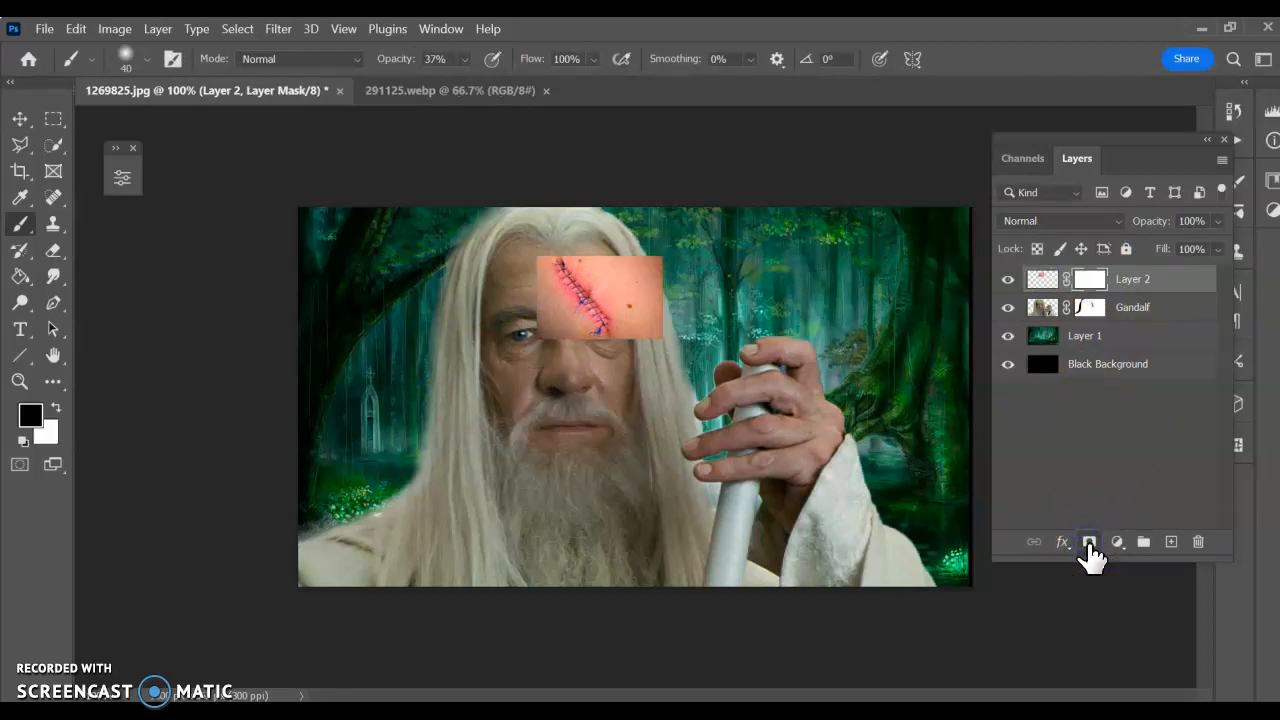
{"action": "left_click", "coordinate": [31, 414]}
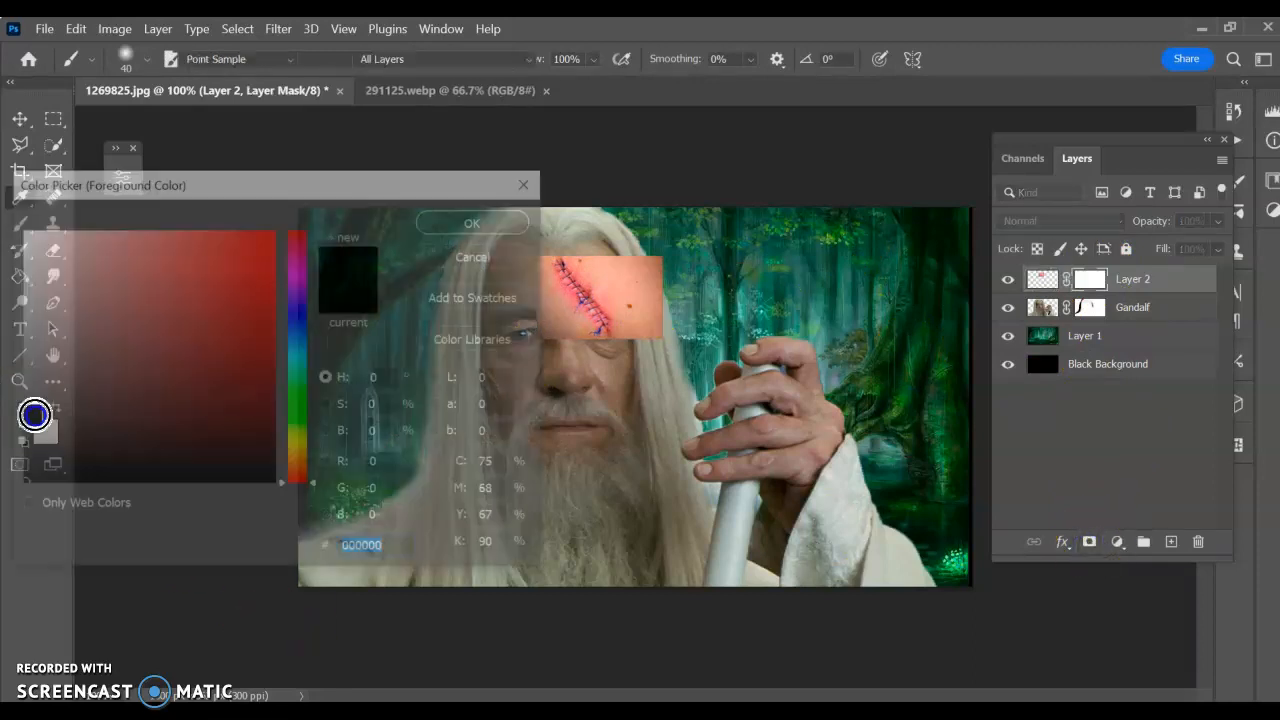
{"action": "left_click", "coordinate": [472, 222]}
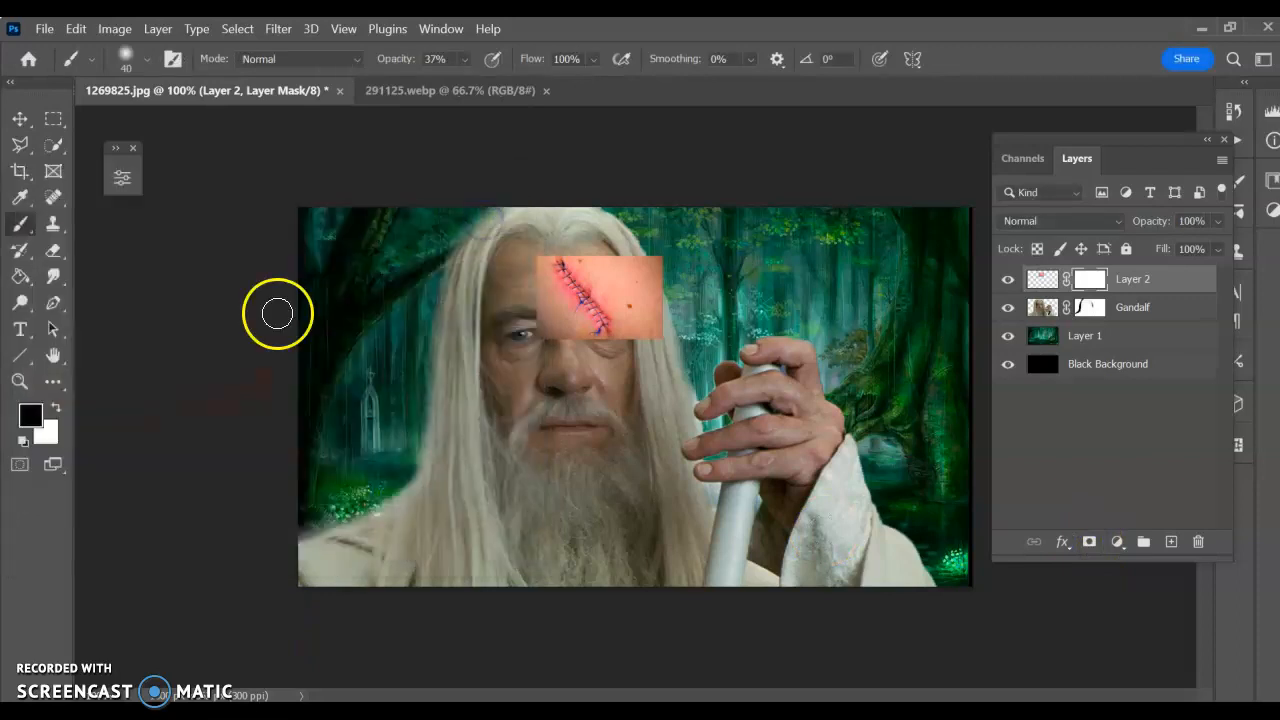
{"action": "mouse_move", "coordinate": [530, 320]}
{"action": "left_mouse_down"}
{"action": "mouse_move", "coordinate": [554, 353]}
{"action": "mouse_move", "coordinate": [537, 311]}
{"action": "mouse_move", "coordinate": [569, 348]}
{"action": "mouse_move", "coordinate": [556, 334]}
{"action": "mouse_move", "coordinate": [617, 350]}
{"action": "mouse_move", "coordinate": [645, 326]}
{"action": "mouse_move", "coordinate": [641, 343]}
{"action": "mouse_move", "coordinate": [656, 332]}
{"action": "mouse_move", "coordinate": [634, 263]}
{"action": "left_mouse_up"}
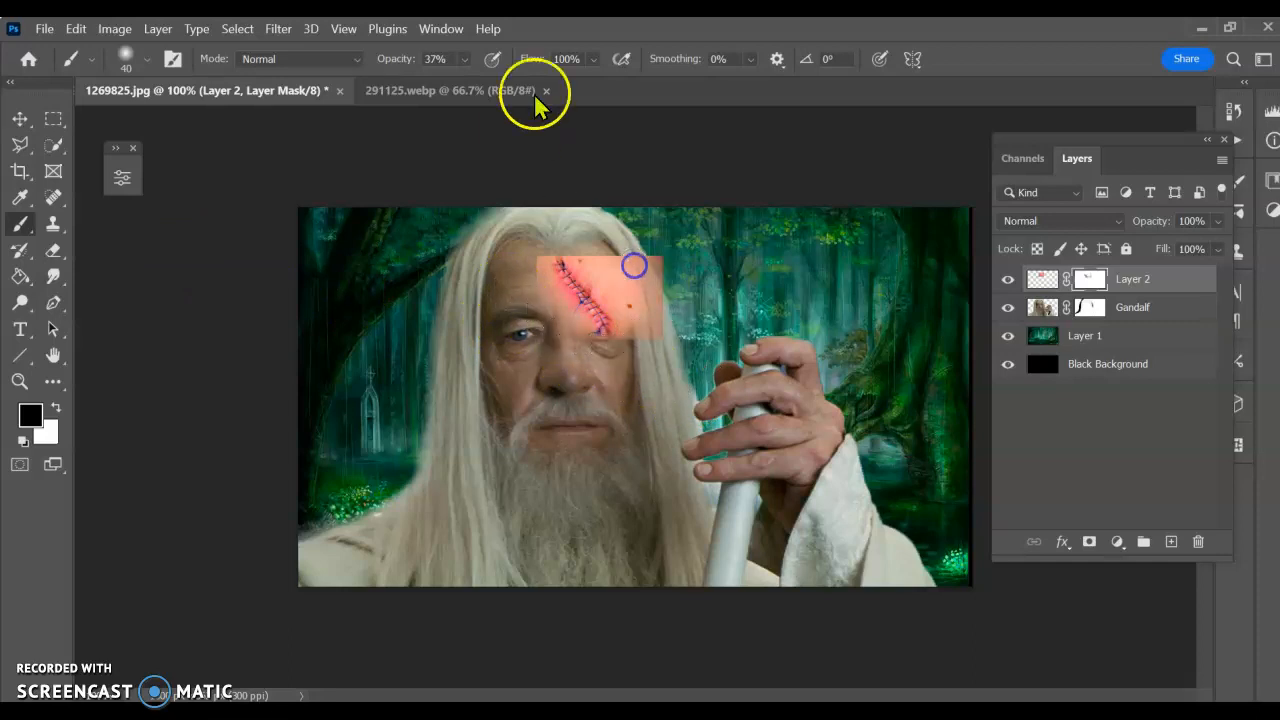
Set the brush opacity to 100% and mask out the remaining skin around the wound, including the part covering the eye.
{"action": "left_click_drag", "start_coordinate": [483, 88], "coordinate": [545, 80]}
{"action": "mouse_move", "coordinate": [648, 229]}
{"action": "left_mouse_down"}
{"action": "mouse_move", "coordinate": [608, 257]}
{"action": "mouse_move", "coordinate": [664, 330]}
{"action": "mouse_move", "coordinate": [652, 262]}
{"action": "mouse_move", "coordinate": [635, 258]}
{"action": "mouse_move", "coordinate": [664, 270]}
{"action": "mouse_move", "coordinate": [653, 256]}
{"action": "mouse_move", "coordinate": [640, 345]}
{"action": "mouse_move", "coordinate": [670, 330]}
{"action": "mouse_move", "coordinate": [631, 312]}
{"action": "mouse_move", "coordinate": [569, 236]}
{"action": "left_mouse_up"}
{"action": "mouse_move", "coordinate": [537, 253]}
{"action": "left_mouse_down"}
{"action": "mouse_move", "coordinate": [530, 289]}
{"action": "mouse_move", "coordinate": [556, 330]}
{"action": "left_mouse_up"}
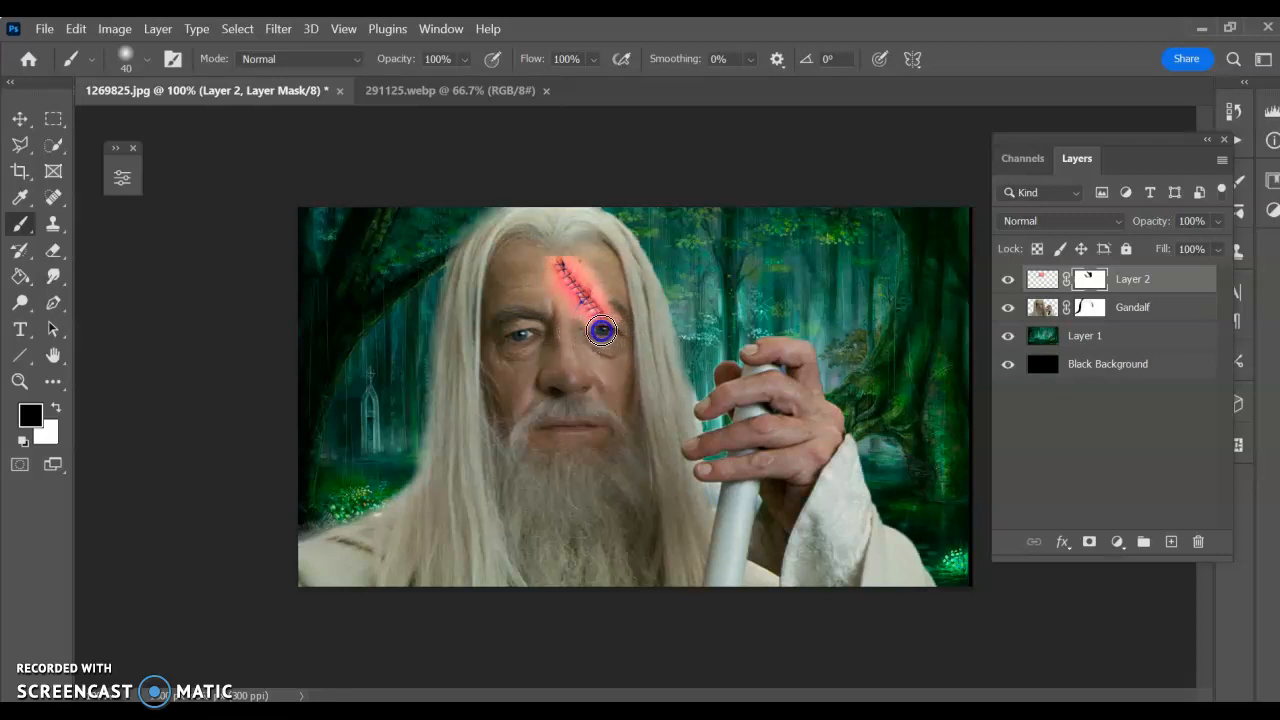
{"action": "mouse_move", "coordinate": [612, 328]}
{"action": "left_mouse_down"}
{"action": "mouse_move", "coordinate": [581, 333]}
{"action": "mouse_move", "coordinate": [615, 327]}
{"action": "left_mouse_up"}
{"action": "left_click_drag", "start_coordinate": [533, 256], "coordinate": [622, 268]}
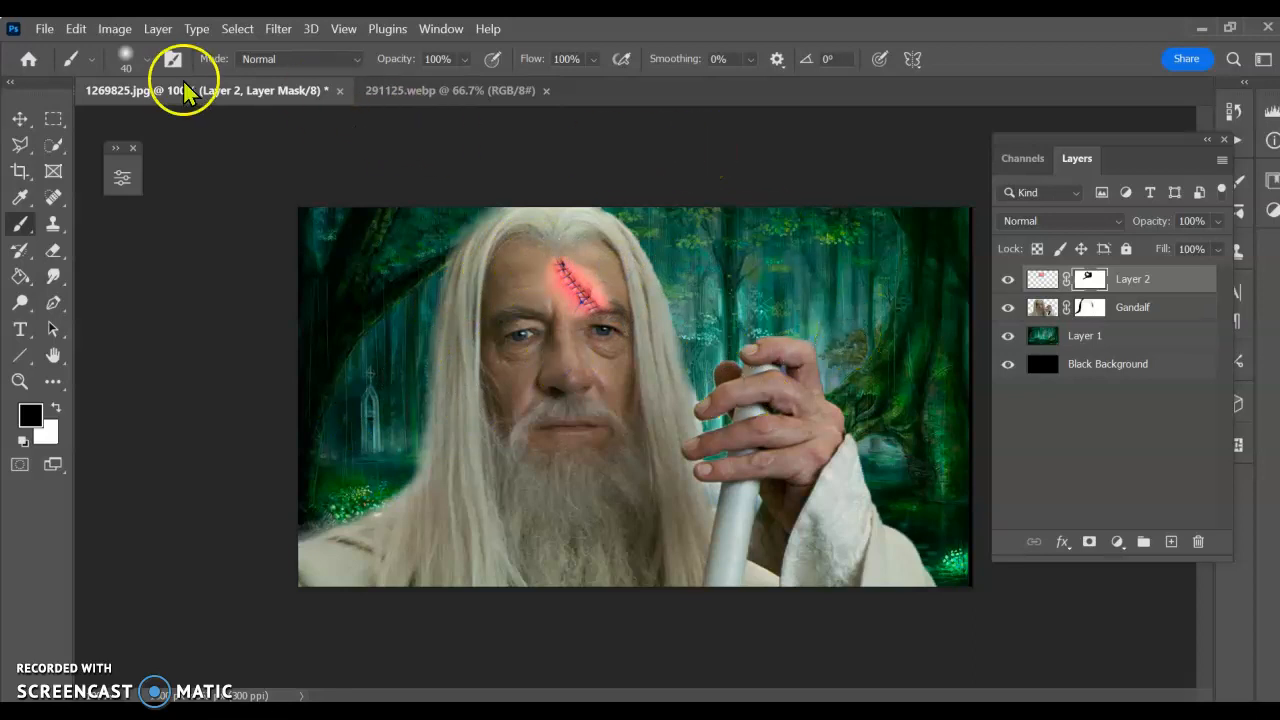
Apply Hue/Saturation to the wound layer's image, not its mask, with hue +2, saturation -56 and lightness -20.
{"action": "left_click", "coordinate": [116, 29]}
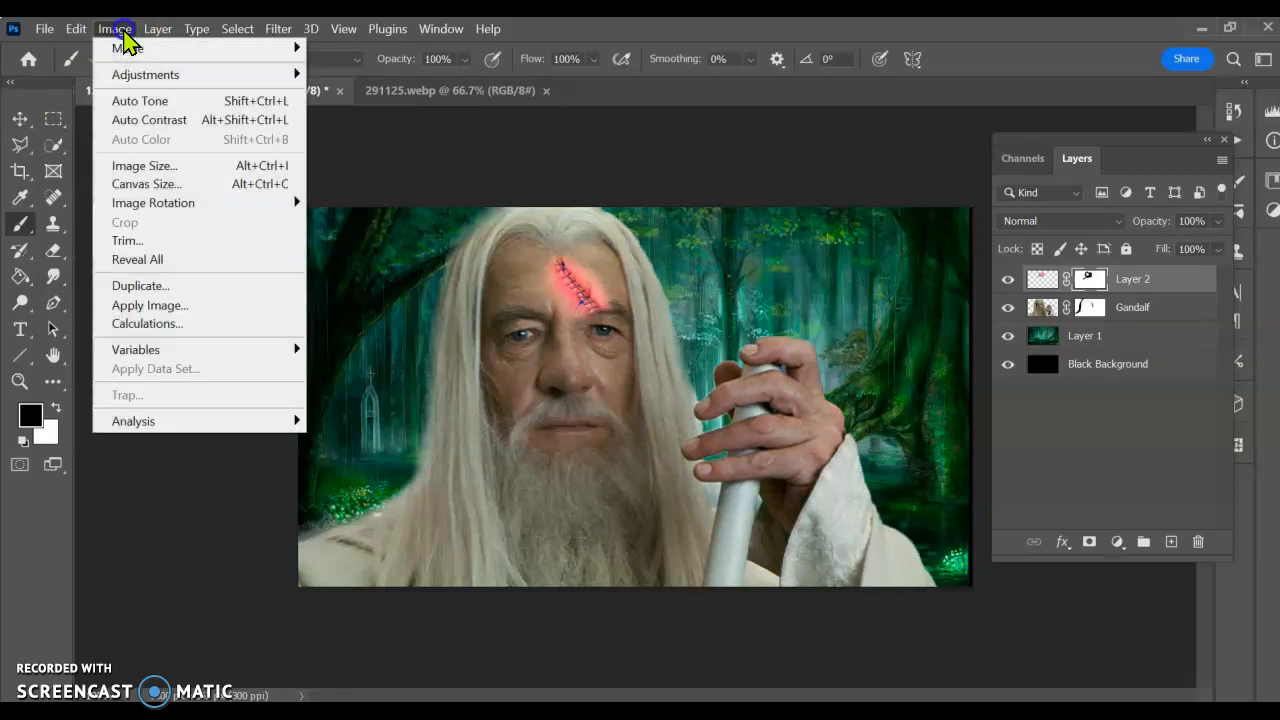
{"action": "mouse_move", "coordinate": [138, 78]}
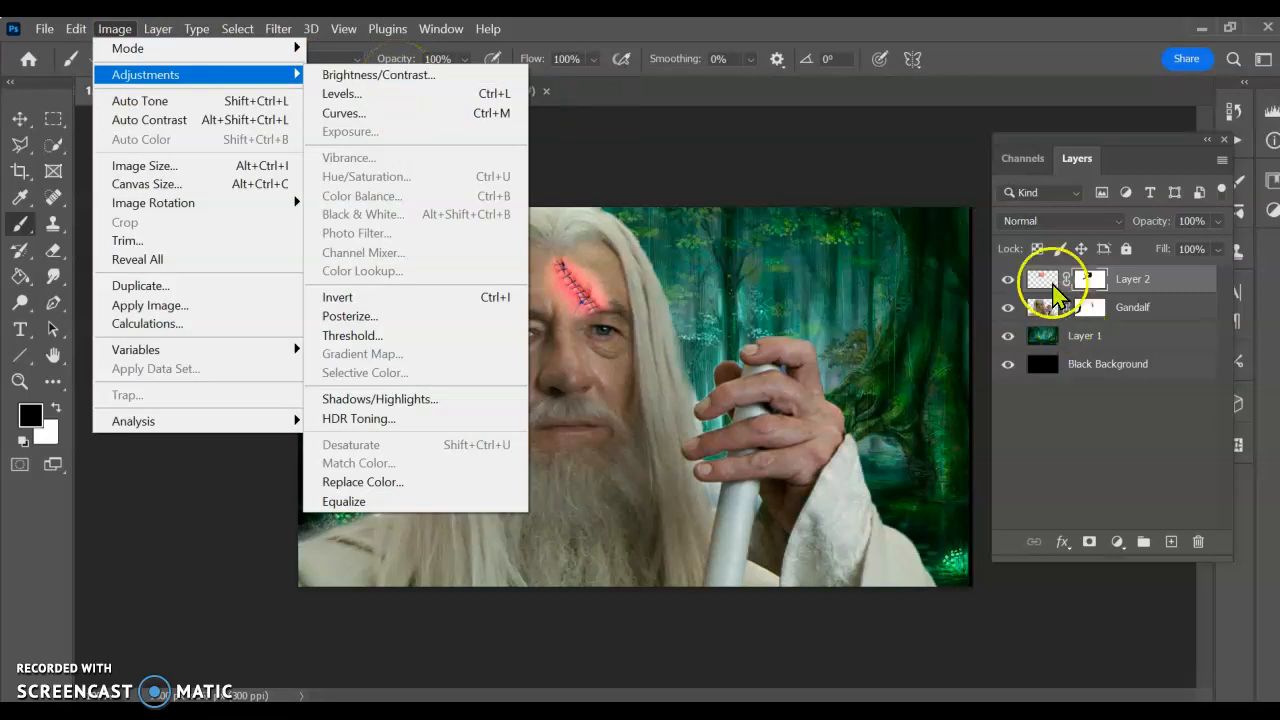
{"action": "left_click", "coordinate": [1046, 283]}
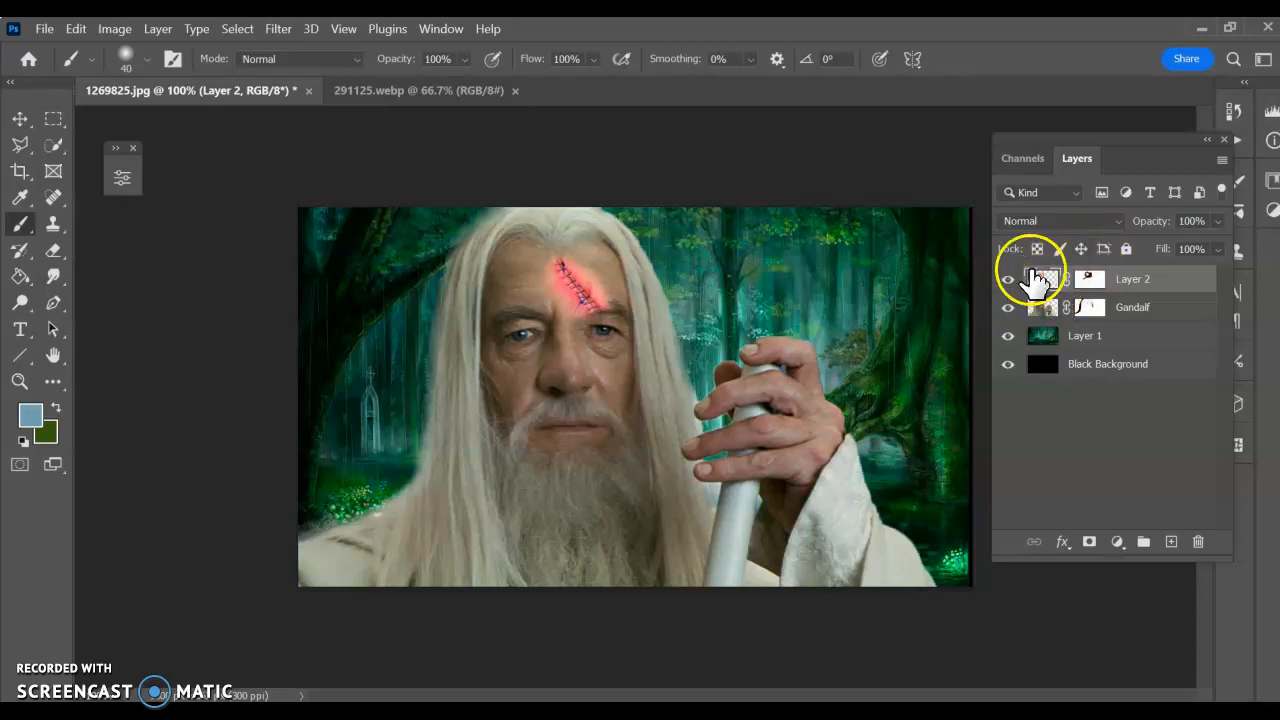
{"action": "left_click", "coordinate": [114, 28]}
{"action": "mouse_move", "coordinate": [155, 95]}
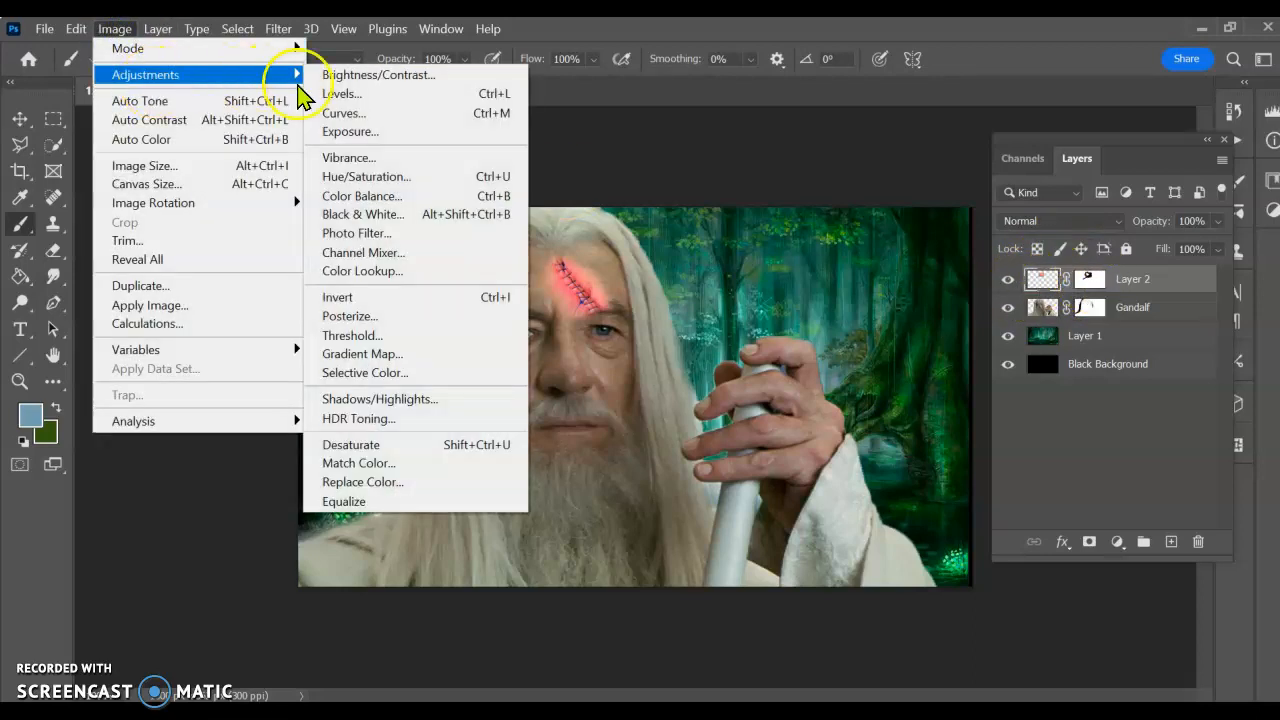
{"action": "left_click", "coordinate": [373, 177]}
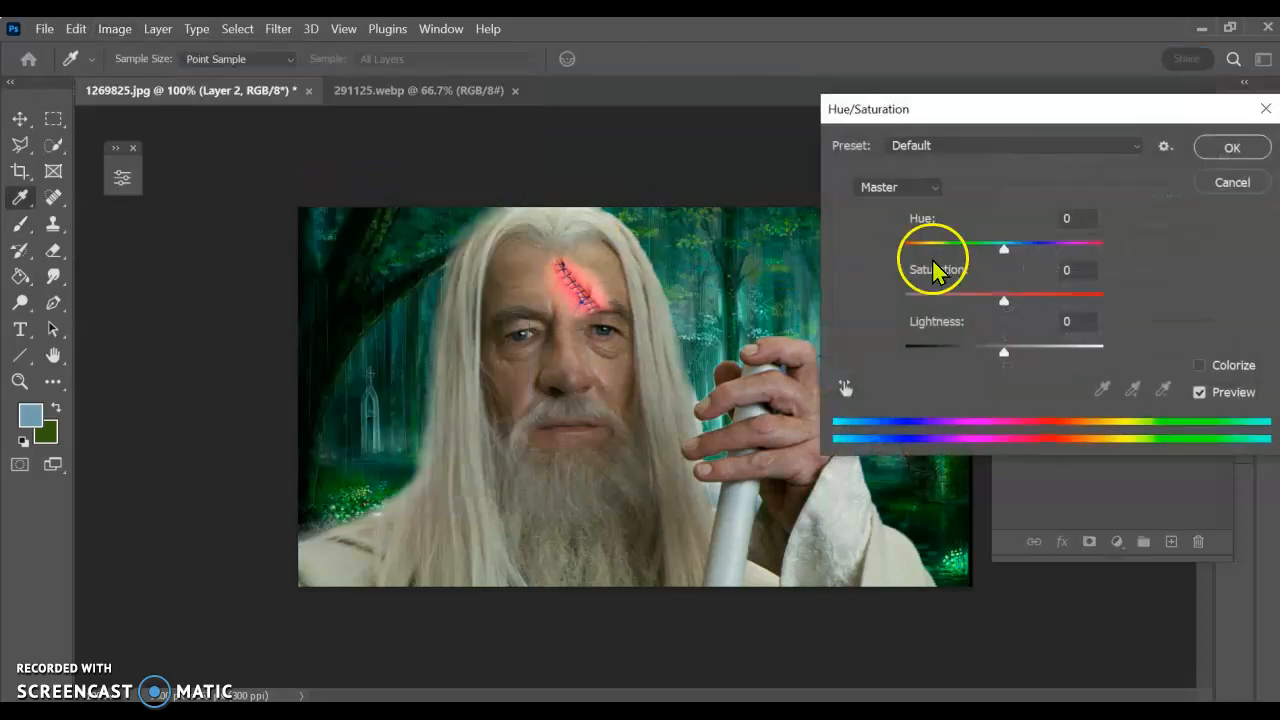
{"action": "left_click_drag", "start_coordinate": [1005, 258], "coordinate": [966, 301]}
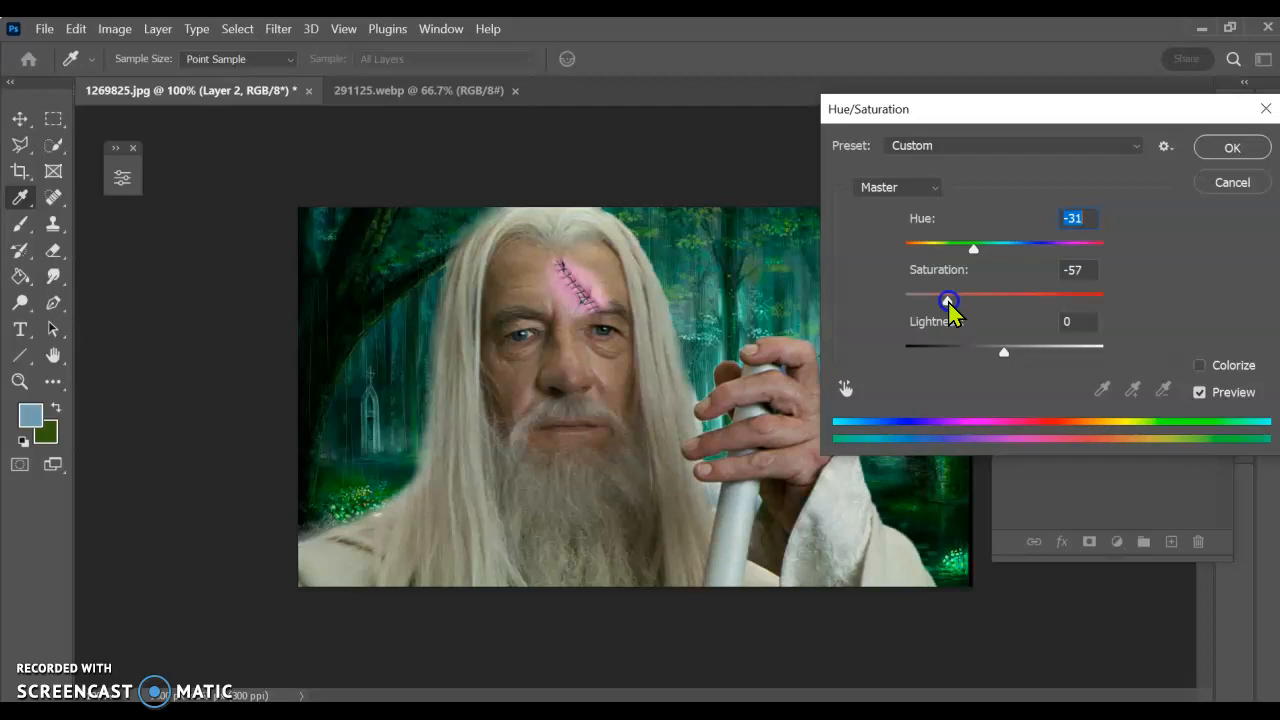
{"action": "left_click", "coordinate": [974, 248]}
{"action": "left_click_drag", "start_coordinate": [979, 249], "coordinate": [1006, 251]}
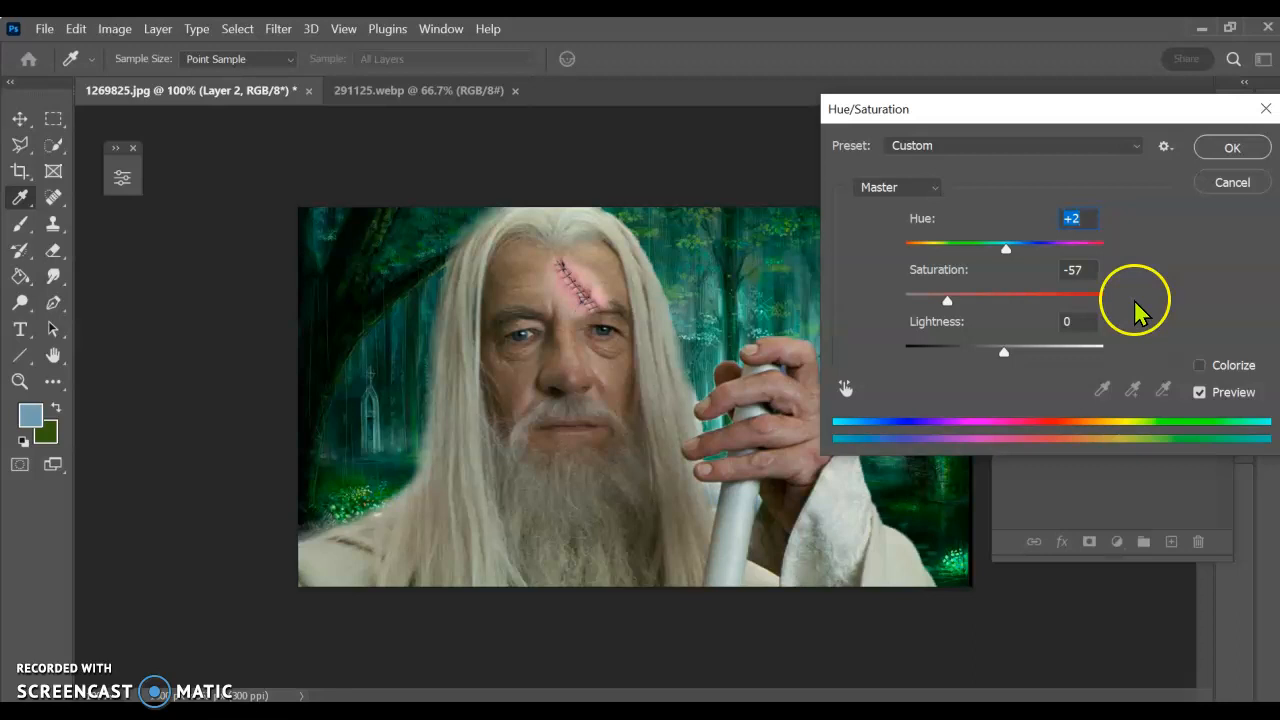
{"action": "left_click_drag", "start_coordinate": [1005, 350], "coordinate": [987, 353]}
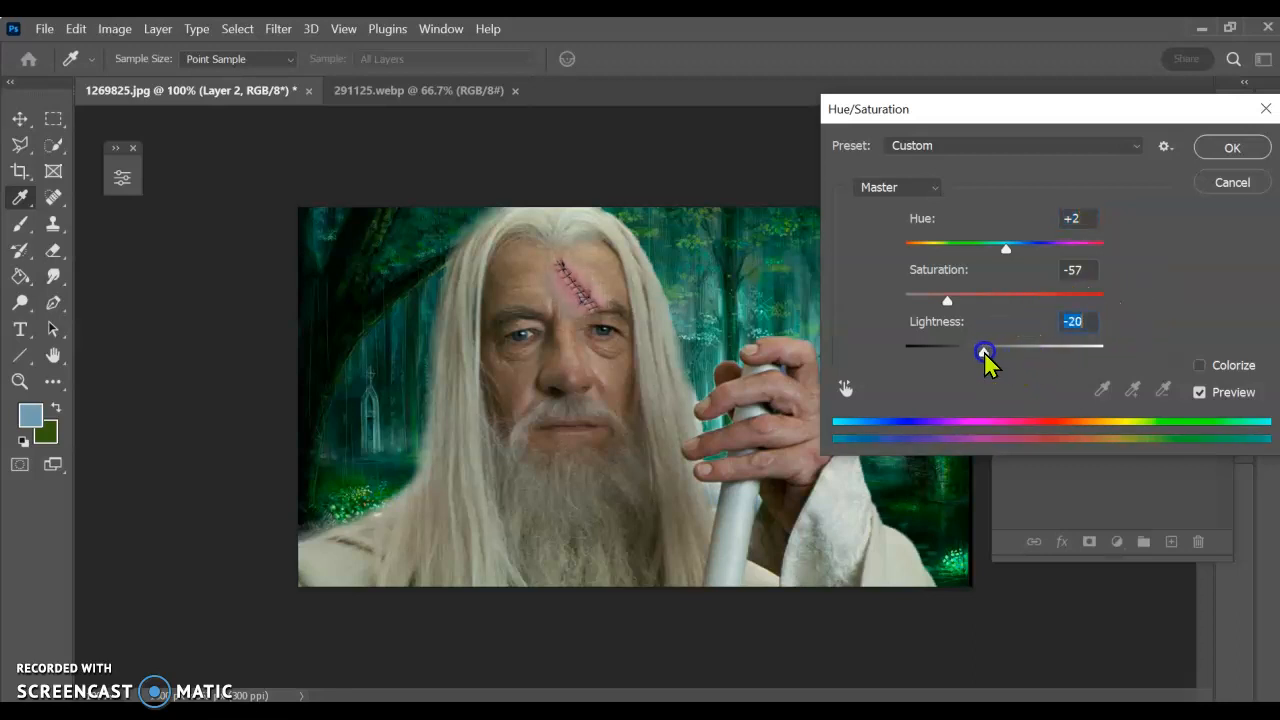
{"action": "left_click_drag", "start_coordinate": [951, 298], "coordinate": [951, 298]}
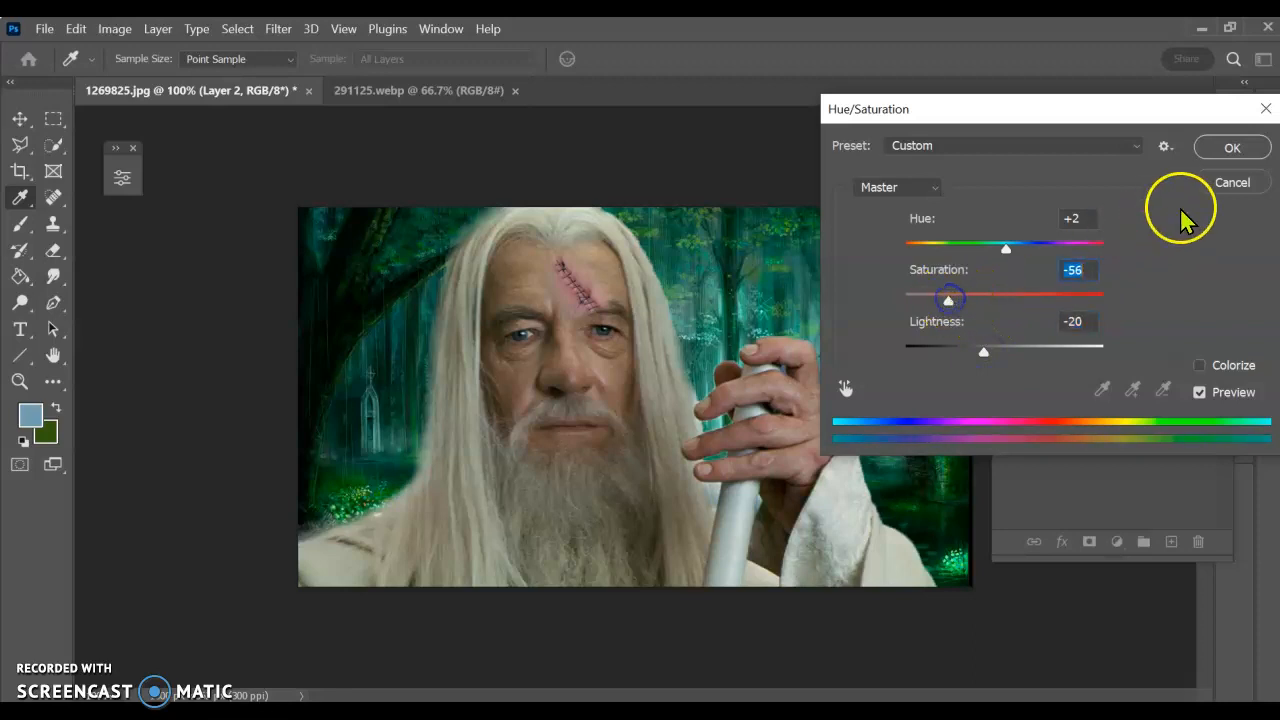
{"action": "left_click", "coordinate": [1232, 147]}
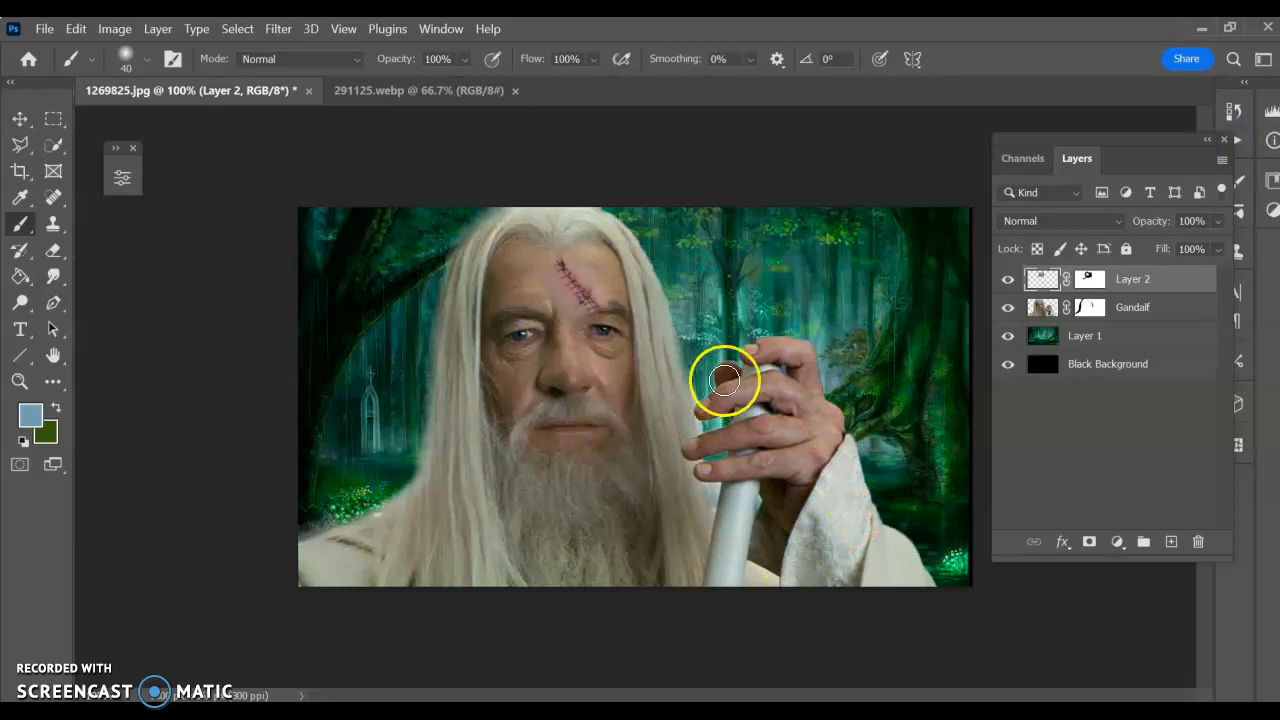
Paint black on the wound layer's mask at 13% brush opacity to soften the discolored skin around the stitches.
{"action": "left_click", "coordinate": [1092, 280]}
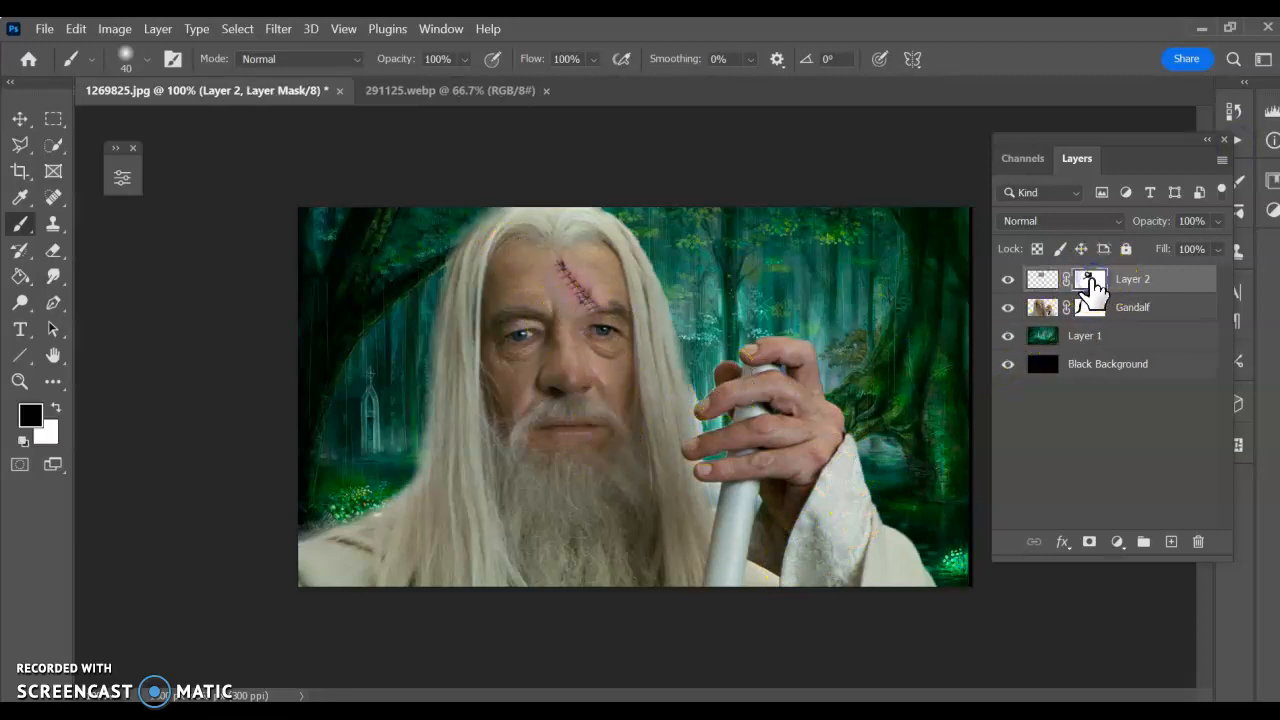
{"action": "mouse_move", "coordinate": [598, 286]}
{"action": "left_mouse_down"}
{"action": "mouse_move", "coordinate": [566, 294]}
{"action": "mouse_move", "coordinate": [543, 274]}
{"action": "mouse_move", "coordinate": [450, 345]}
{"action": "left_mouse_up"}
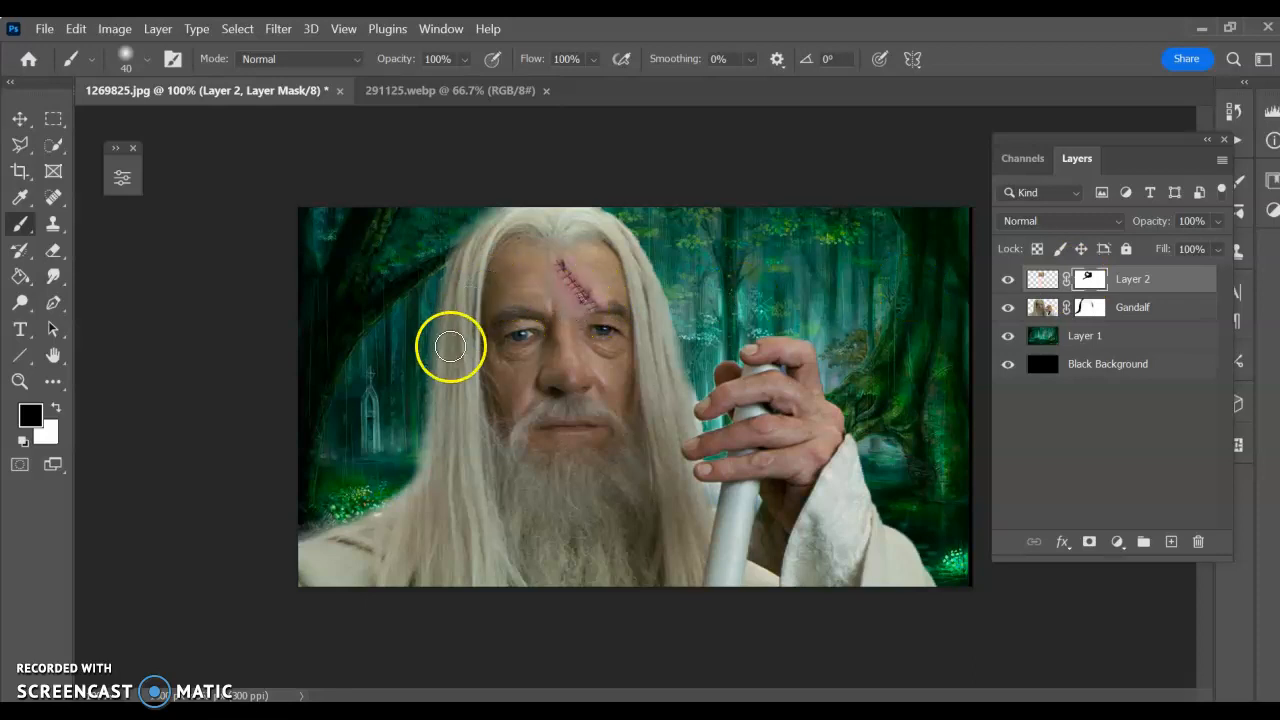
{"action": "left_click", "coordinate": [464, 60]}
{"action": "left_click", "coordinate": [420, 82]}
{"action": "left_click", "coordinate": [220, 249]}
{"action": "mouse_move", "coordinate": [539, 293]}
{"action": "left_mouse_down"}
{"action": "mouse_move", "coordinate": [551, 277]}
{"action": "mouse_move", "coordinate": [571, 307]}
{"action": "left_mouse_up"}
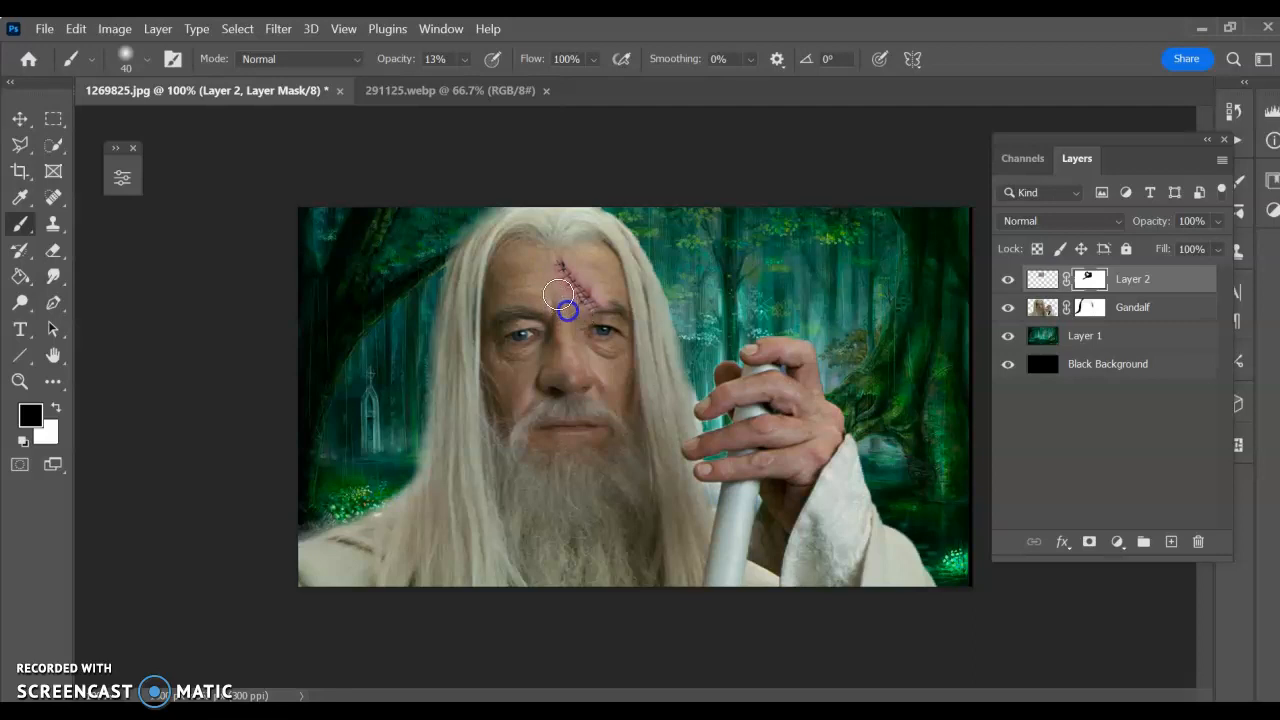
{"action": "left_click_drag", "start_coordinate": [542, 273], "coordinate": [607, 291]}
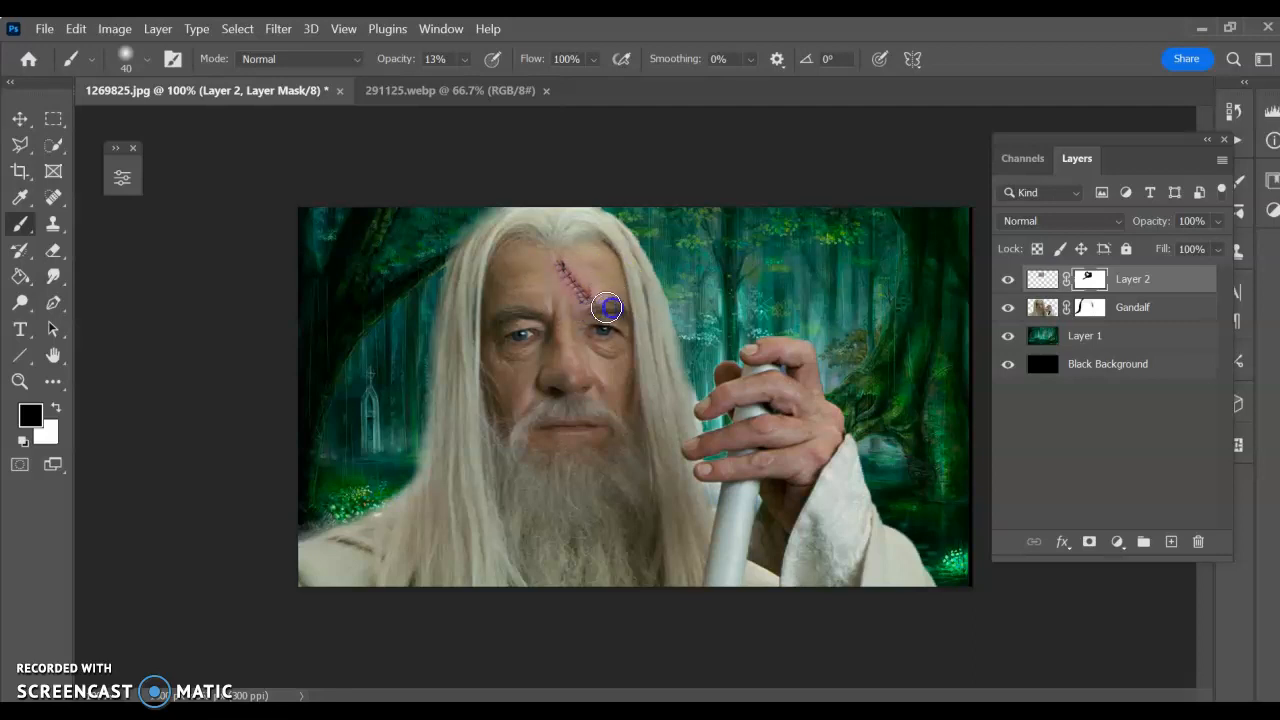
{"action": "mouse_move", "coordinate": [576, 315]}
{"action": "left_mouse_down"}
{"action": "mouse_move", "coordinate": [627, 298]}
{"action": "mouse_move", "coordinate": [590, 268]}
{"action": "mouse_move", "coordinate": [583, 326]}
{"action": "mouse_move", "coordinate": [545, 278]}
{"action": "mouse_move", "coordinate": [581, 268]}
{"action": "mouse_move", "coordinate": [610, 288]}
{"action": "mouse_move", "coordinate": [711, 411]}
{"action": "mouse_move", "coordinate": [714, 344]}
{"action": "mouse_move", "coordinate": [560, 259]}
{"action": "left_mouse_up"}
{"action": "left_click_drag", "start_coordinate": [540, 308], "coordinate": [566, 305]}
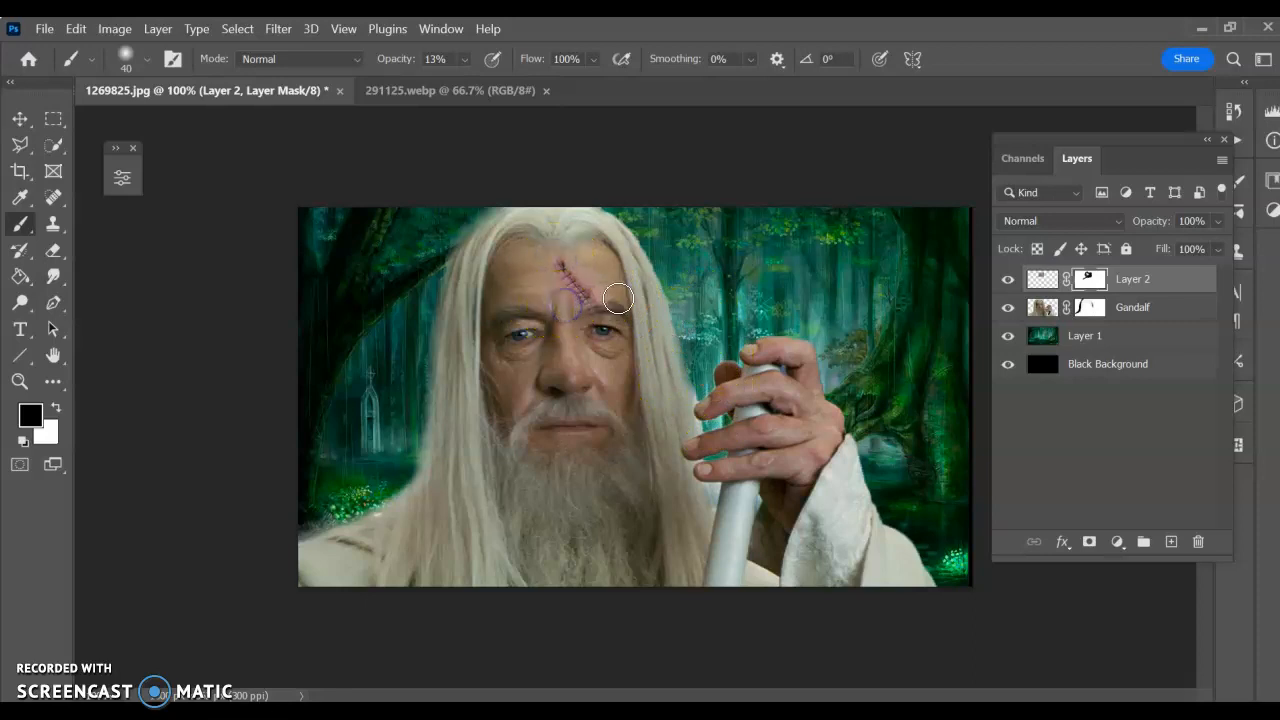
{"action": "left_click", "coordinate": [699, 303]}
{"action": "left_click_drag", "start_coordinate": [588, 432], "coordinate": [602, 437]}
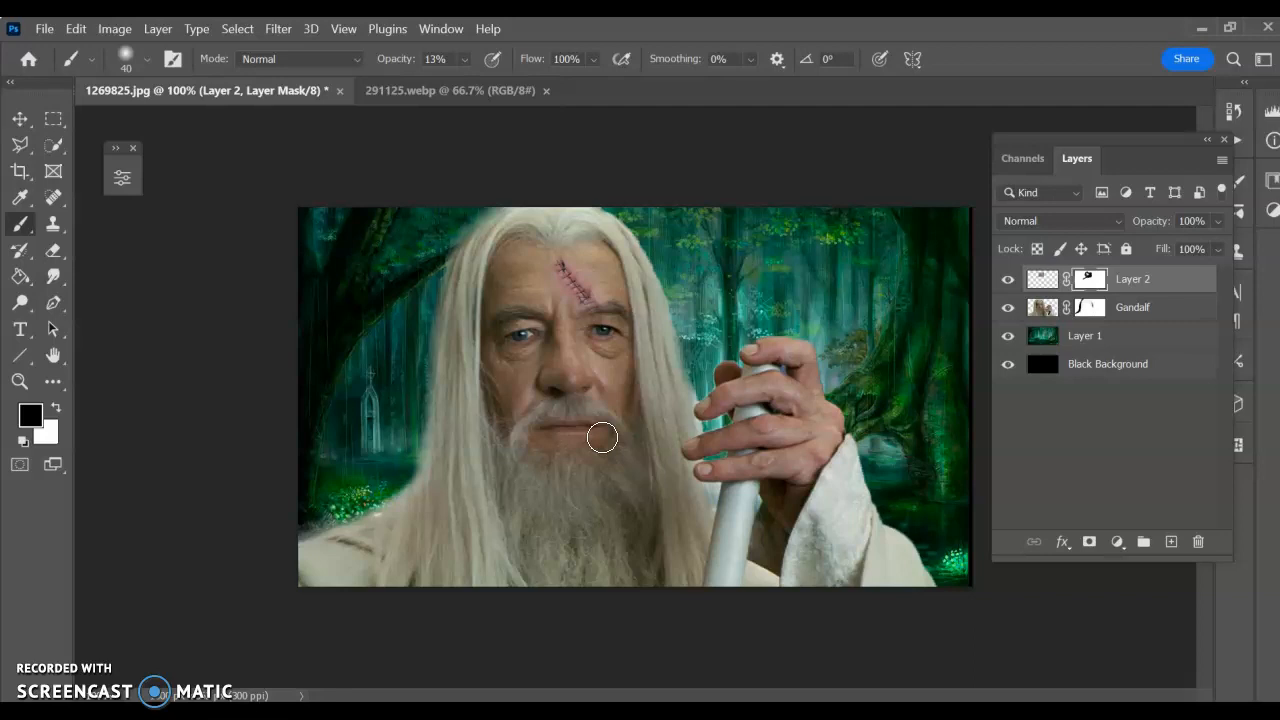
Recolor the forest background on Layer 1 to reddish tones using Hue/Saturation with hue -132.
{"action": "left_click", "coordinate": [1116, 338]}
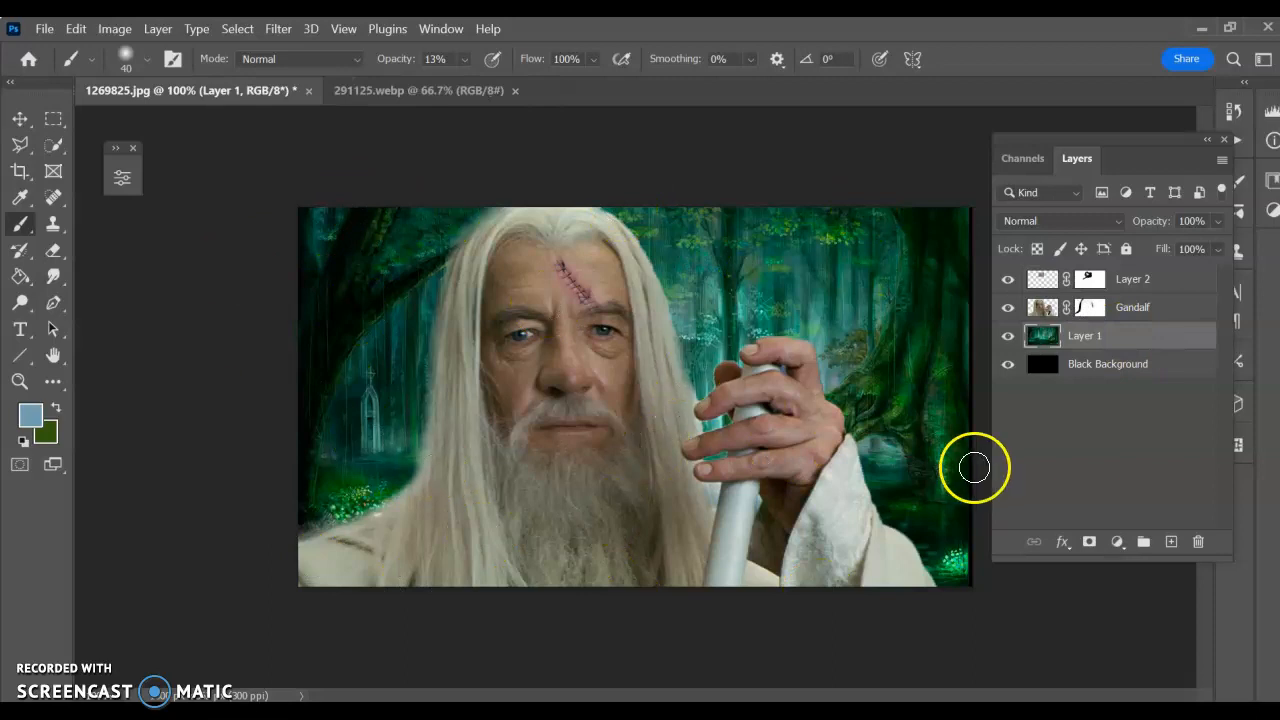
{"action": "left_click", "coordinate": [115, 29]}
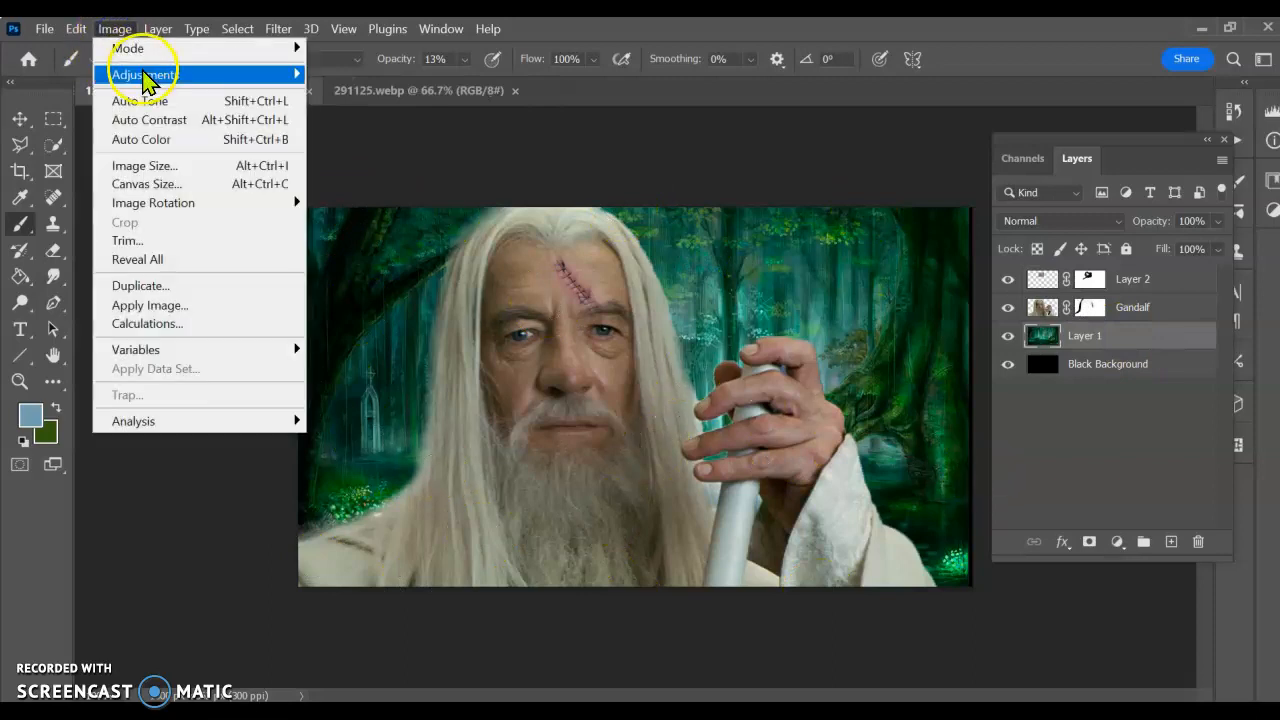
{"action": "mouse_move", "coordinate": [145, 76]}
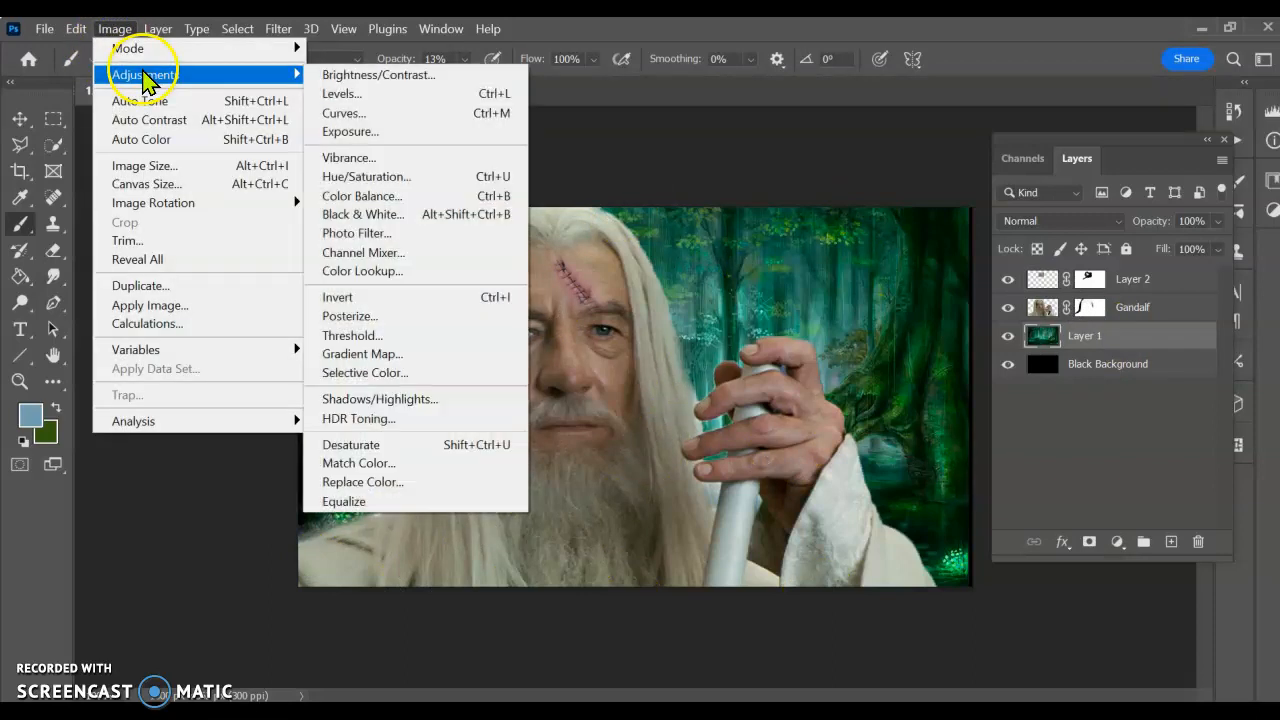
{"action": "left_click", "coordinate": [407, 185]}
{"action": "left_click_drag", "start_coordinate": [1003, 243], "coordinate": [929, 263]}
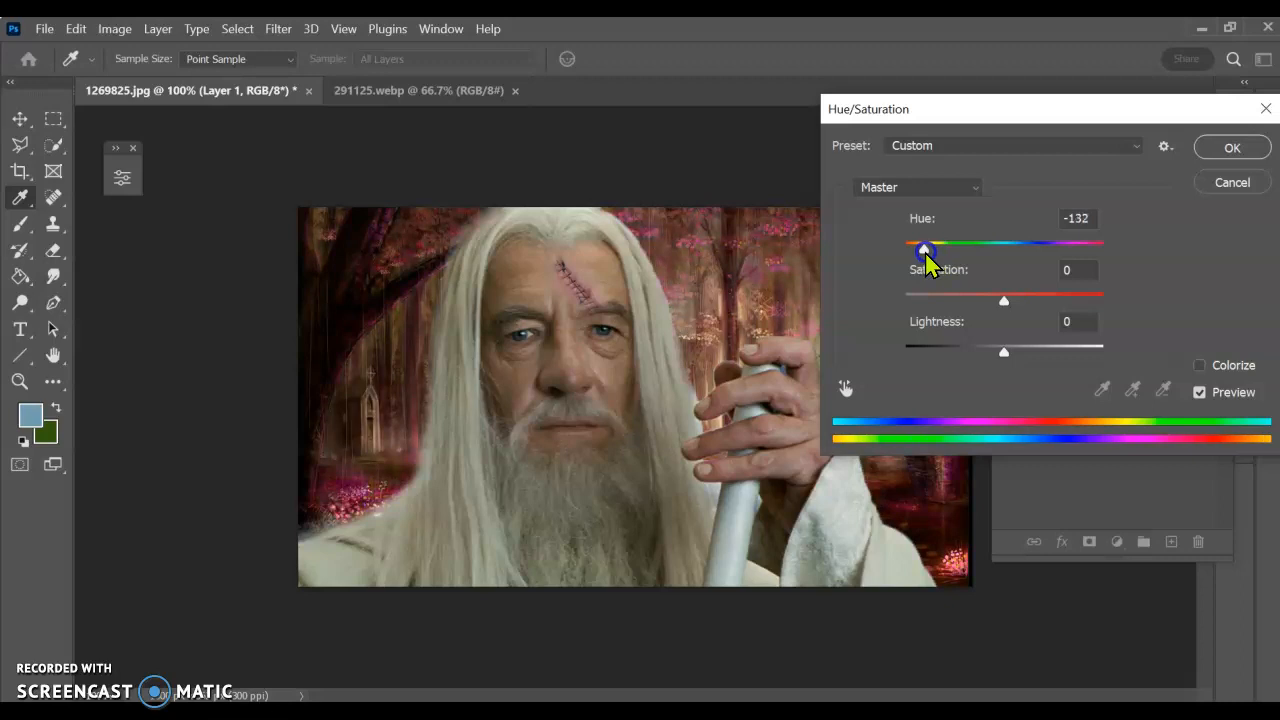
{"action": "left_click", "coordinate": [1232, 148]}
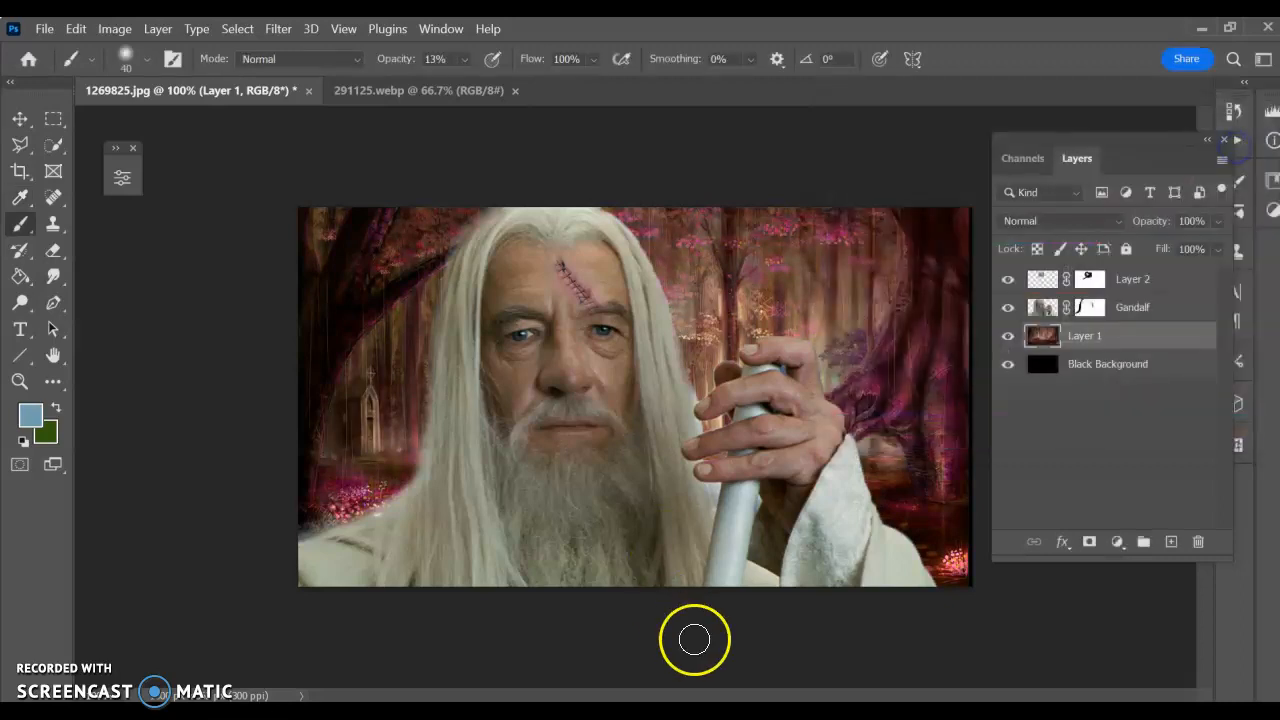